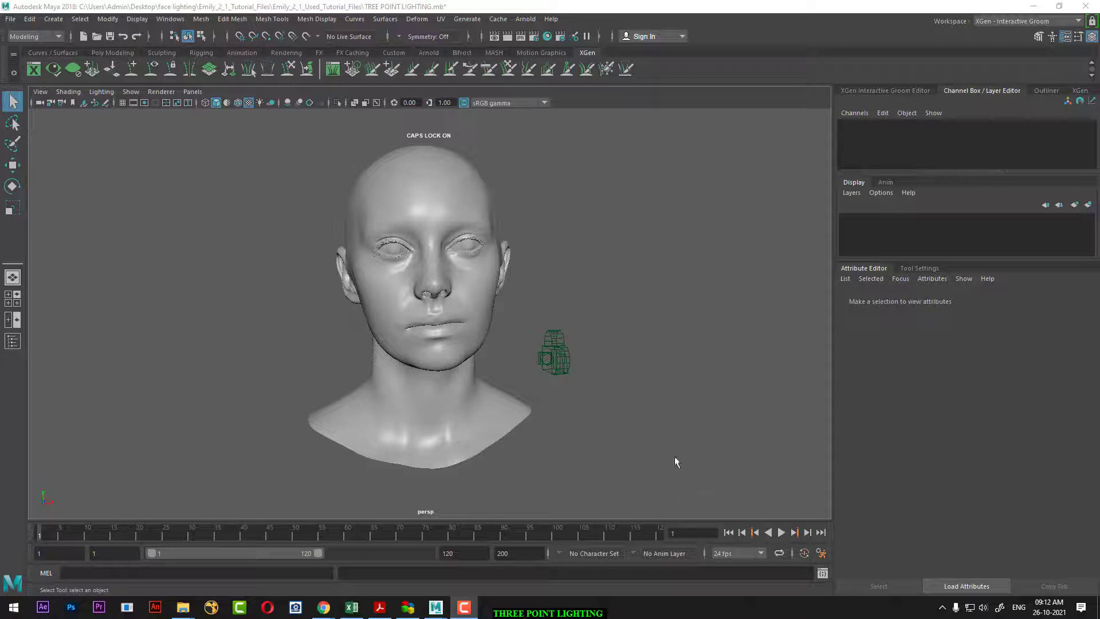
Show Chrome's image results for the 'three point lighting' search.
{"action": "mouse_move", "coordinate": [675, 456]}
{"action": "left_mouse_down", "text": "alt"}
{"action": "mouse_move", "coordinate": [647, 391]}
{"action": "mouse_move", "coordinate": [663, 393]}
{"action": "left_mouse_up", "text": "alt"}
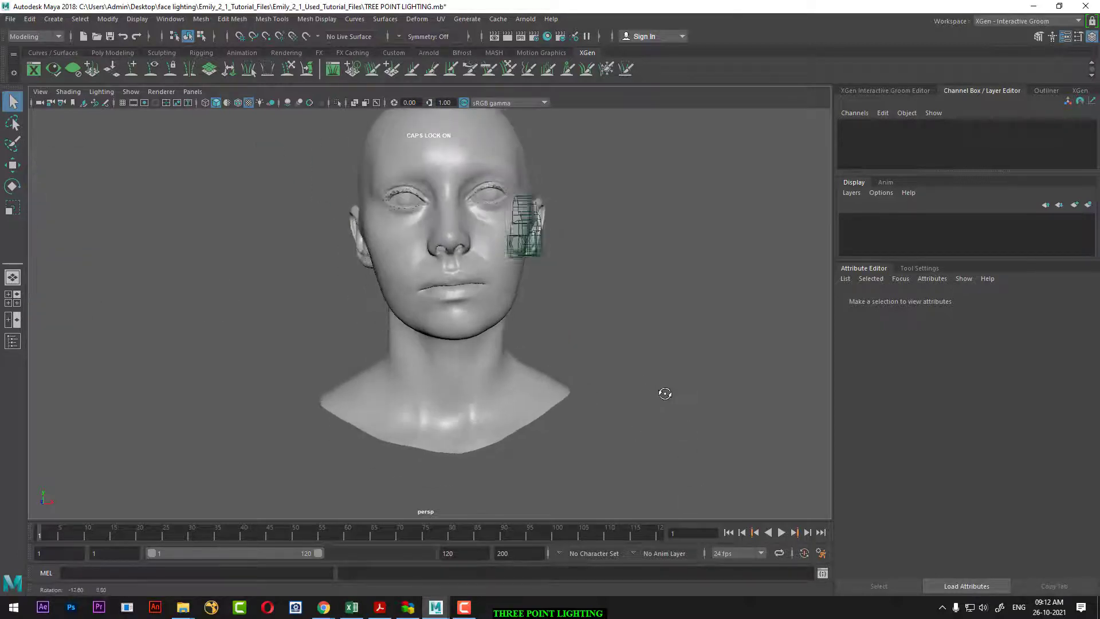
{"action": "left_click", "coordinate": [319, 611]}
{"action": "left_click", "coordinate": [437, 573]}
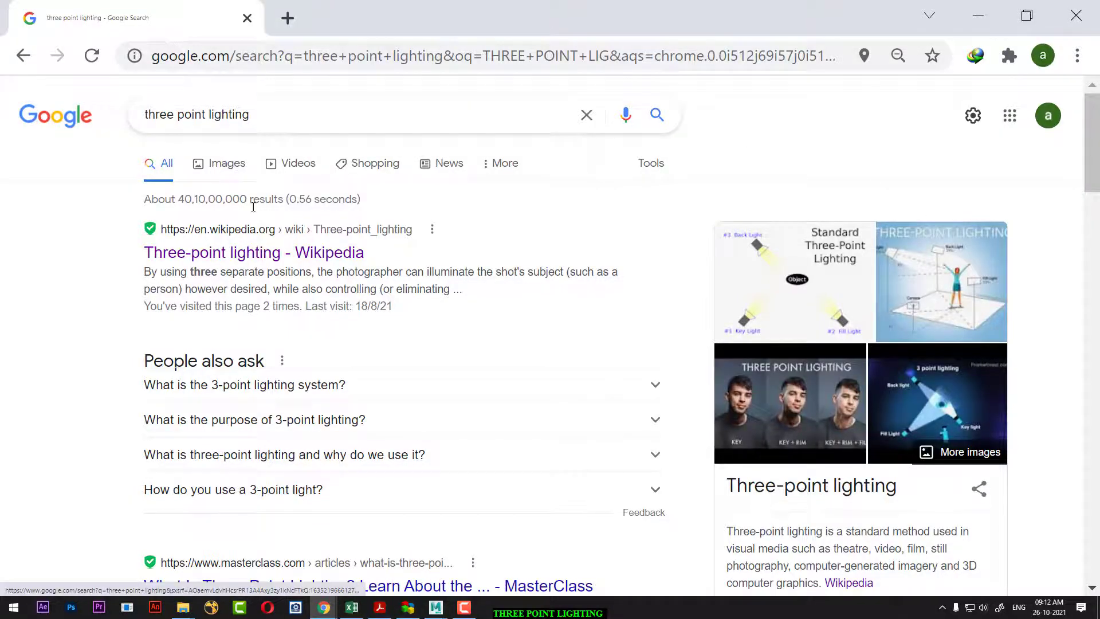
{"action": "left_click", "coordinate": [217, 165]}
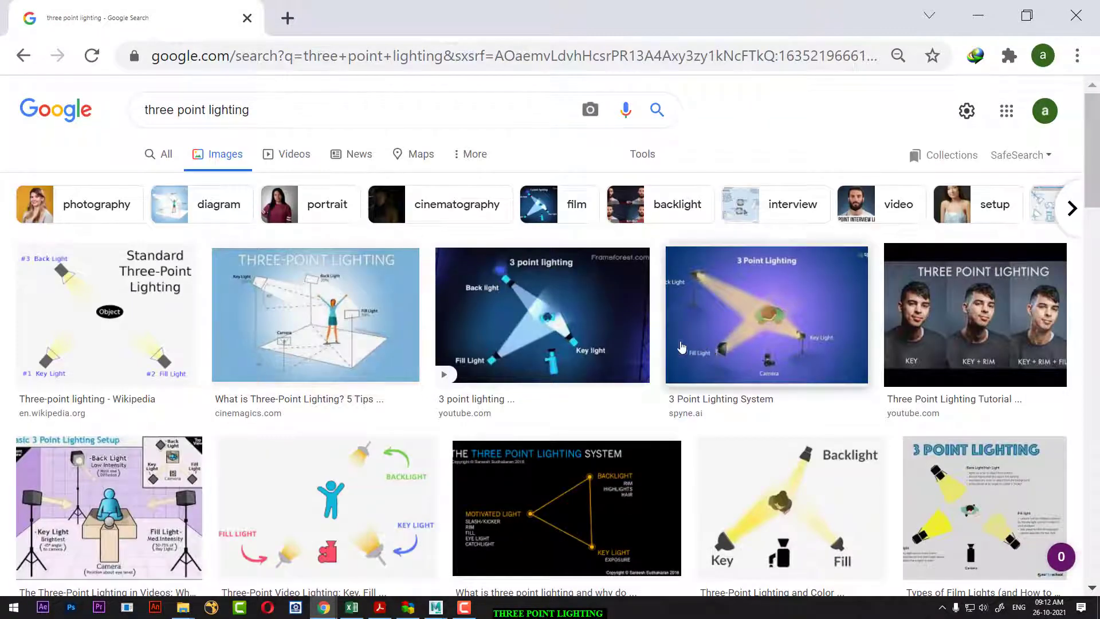
Preview the Frameforest diagram and the KEY, KEY + RIM, KEY + RIM + FILL photo, then return to Maya.
{"action": "left_click", "coordinate": [564, 332]}
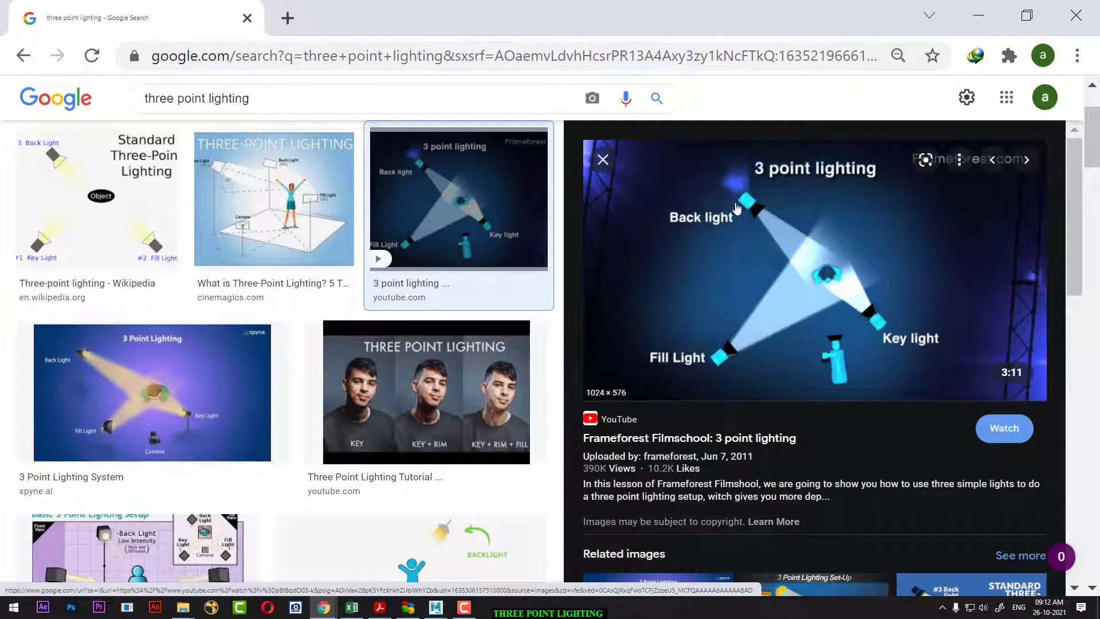
{"action": "left_click", "coordinate": [459, 419]}
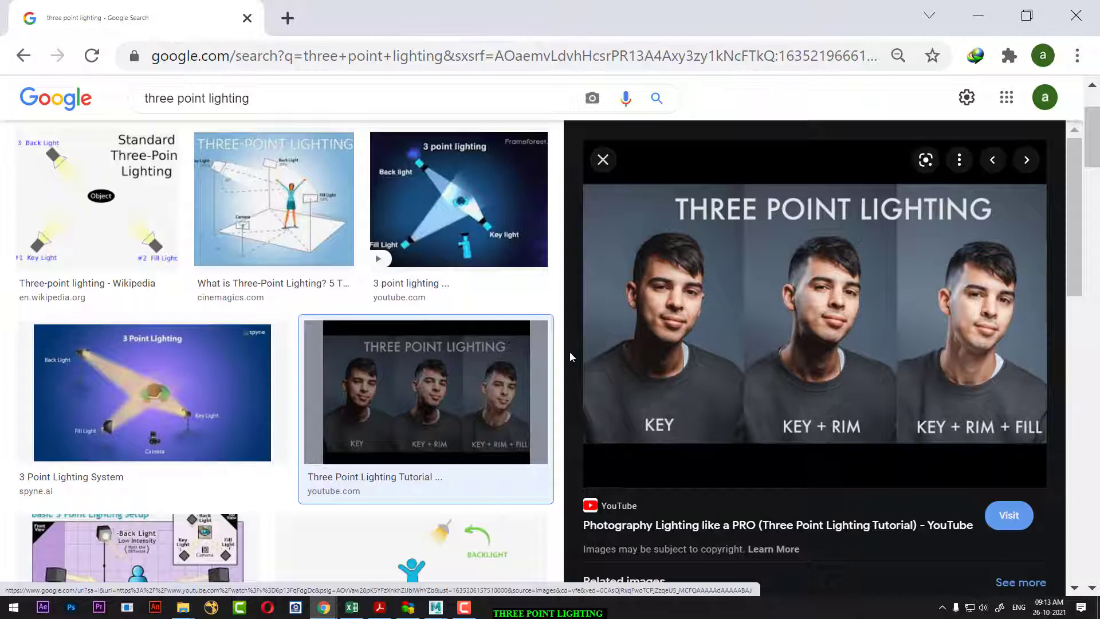
{"action": "left_click", "coordinate": [437, 609]}
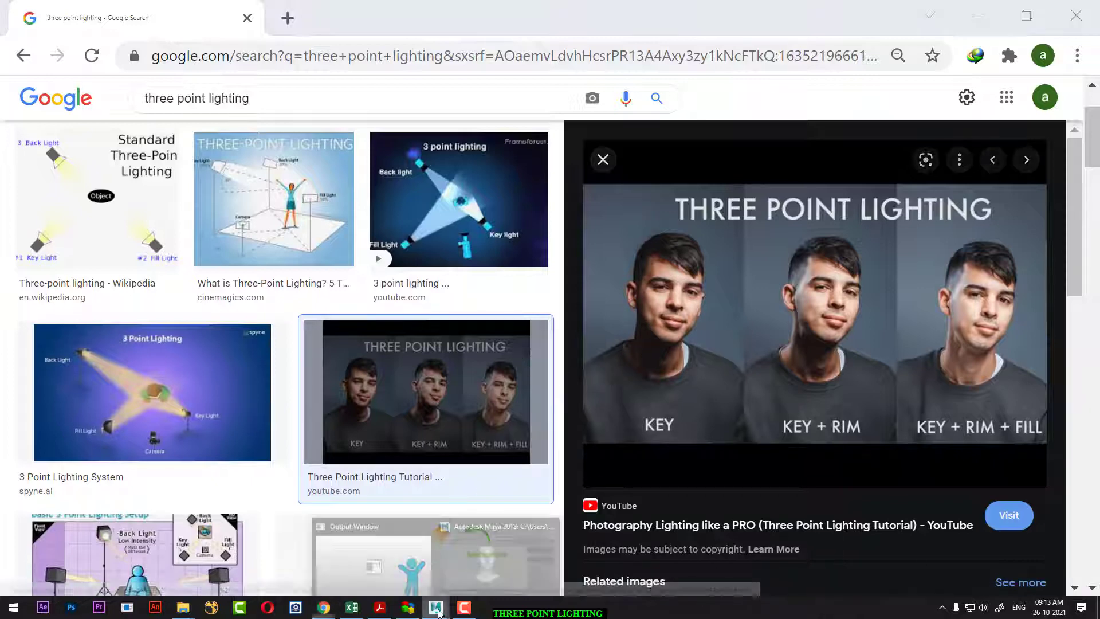
{"action": "left_click", "coordinate": [474, 562]}
Create an Arnold area light and scale it up around the head.
{"action": "mouse_move", "coordinate": [601, 351]}
{"action": "left_mouse_down", "text": "alt"}
{"action": "mouse_move", "coordinate": [537, 320]}
{"action": "mouse_move", "coordinate": [603, 360]}
{"action": "left_mouse_up", "text": "alt"}
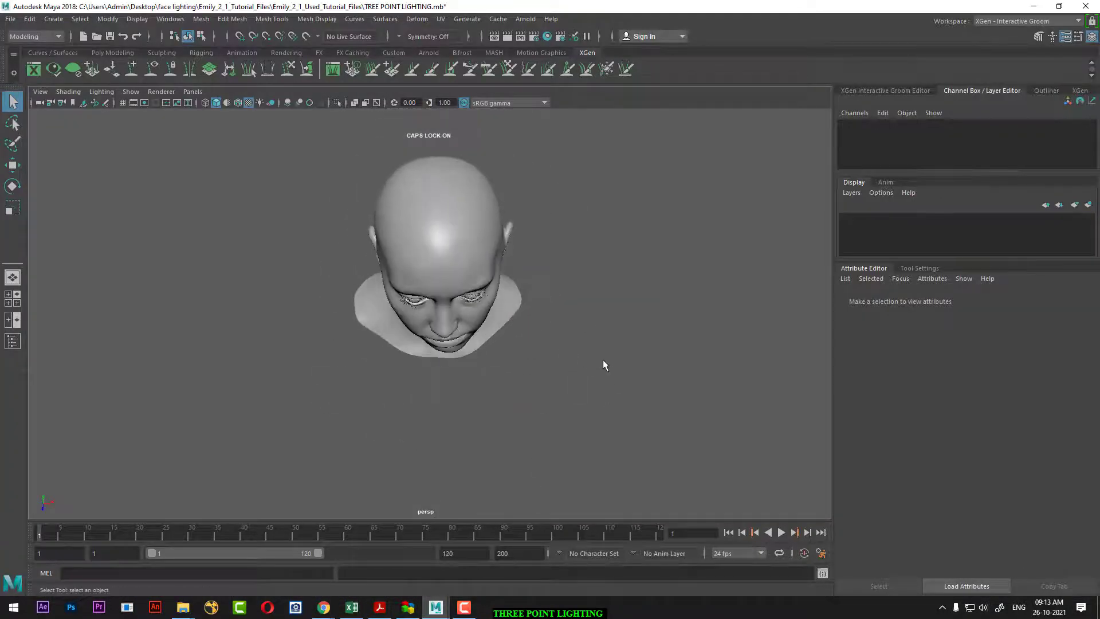
{"action": "left_click", "coordinate": [517, 21]}
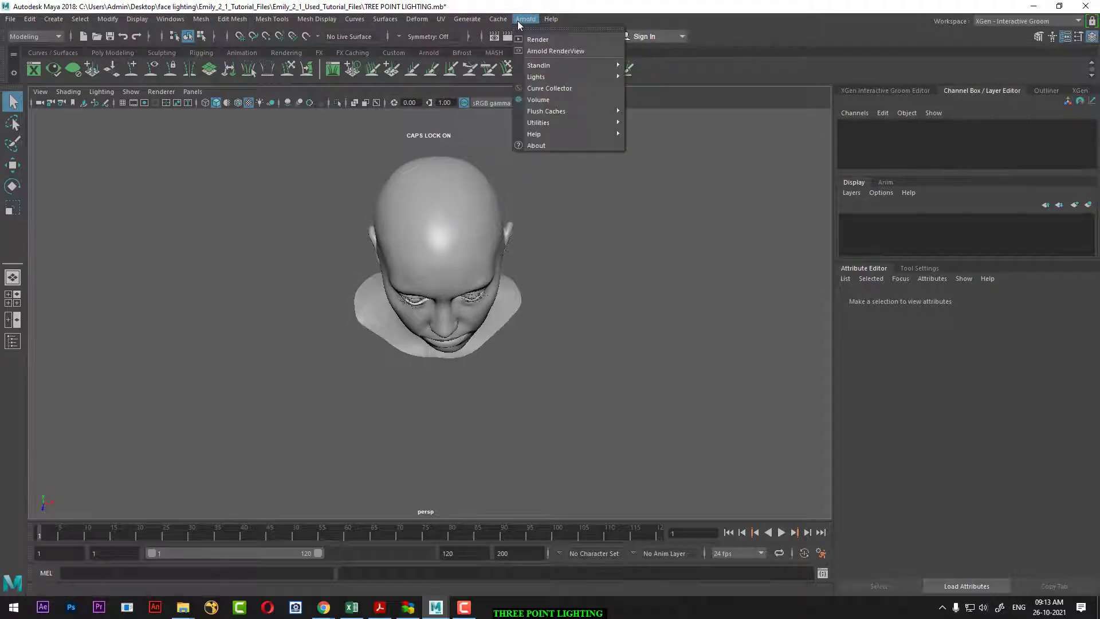
{"action": "mouse_move", "coordinate": [536, 76]}
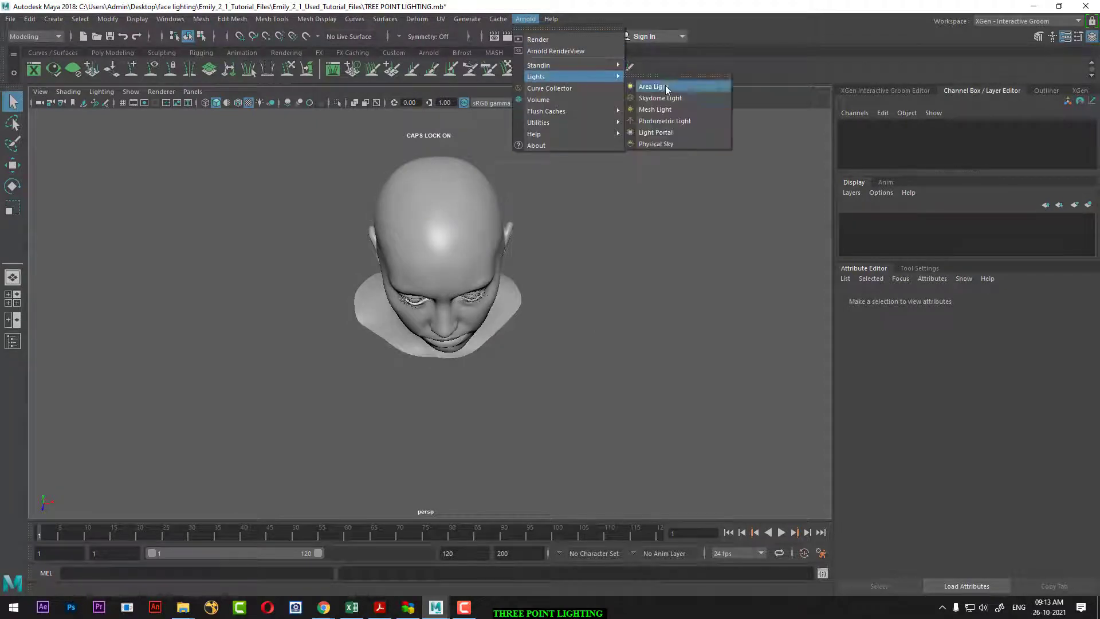
{"action": "left_click", "coordinate": [665, 85]}
{"action": "mouse_move", "coordinate": [577, 283]}
{"action": "left_mouse_down", "text": "alt"}
{"action": "mouse_move", "coordinate": [531, 284]}
{"action": "mouse_move", "coordinate": [538, 315]}
{"action": "left_mouse_up", "text": "alt"}
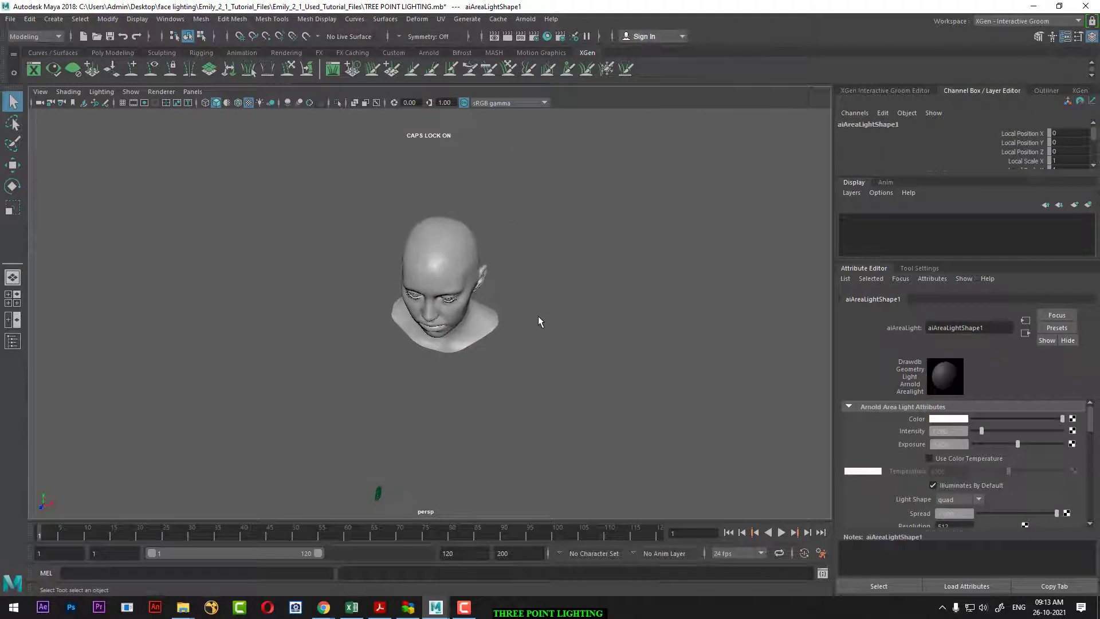
{"action": "key", "text": "r"}
{"action": "left_click_drag", "start_coordinate": [439, 318], "coordinate": [622, 250]}
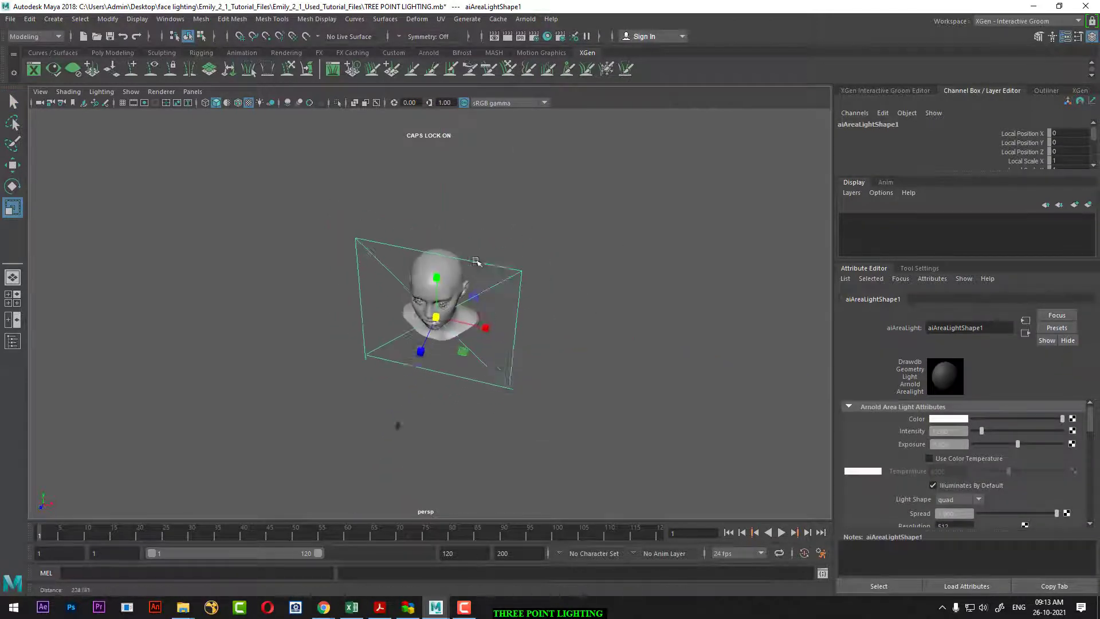
Look through the area light to aim it at the head from the side.
{"action": "left_click_drag", "start_coordinate": [479, 265], "coordinate": [570, 304], "text": "alt"}
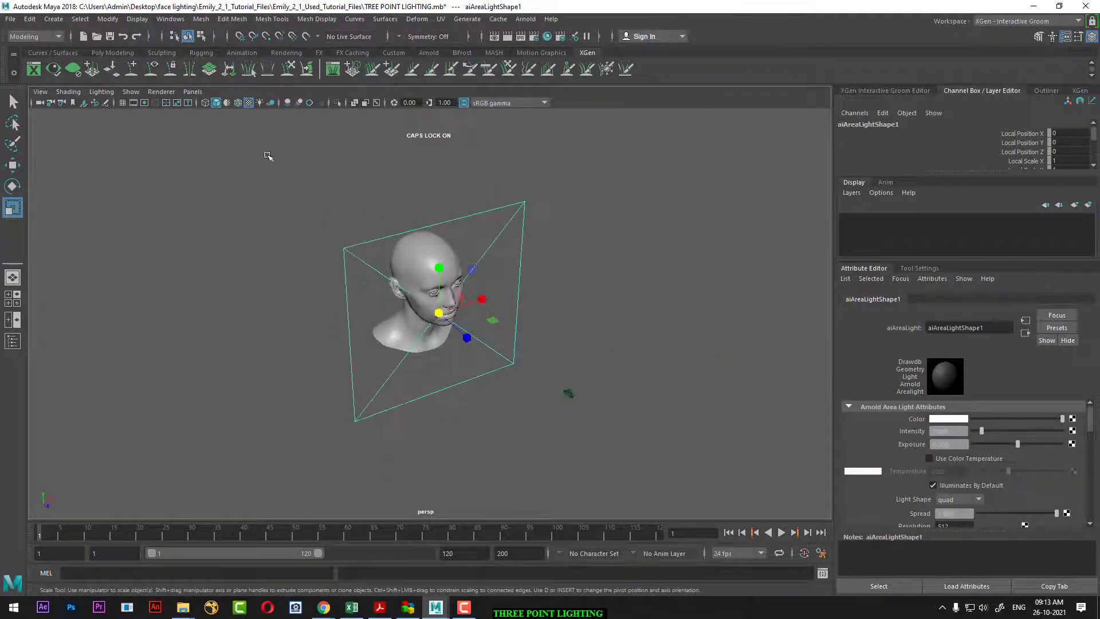
{"action": "left_click", "coordinate": [192, 91]}
{"action": "left_click", "coordinate": [217, 143]}
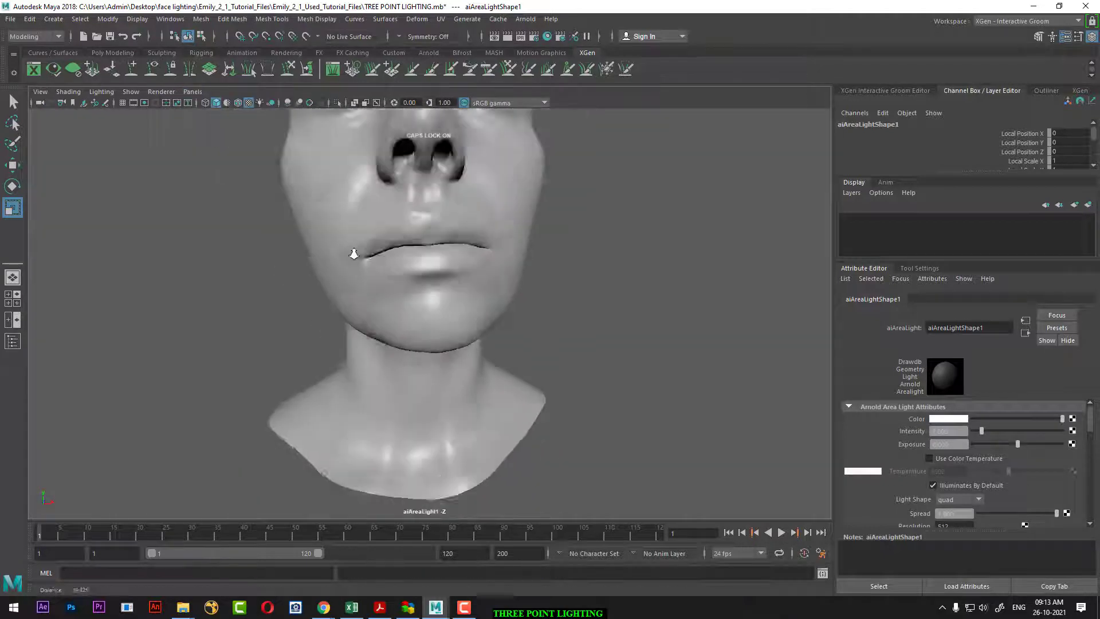
{"action": "mouse_move", "coordinate": [218, 144]}
{"action": "left_mouse_down", "text": "alt"}
{"action": "mouse_move", "coordinate": [456, 374]}
{"action": "mouse_move", "coordinate": [528, 289]}
{"action": "mouse_move", "coordinate": [523, 311]}
{"action": "mouse_move", "coordinate": [494, 298]}
{"action": "left_mouse_up", "text": "alt"}
{"action": "right_click_drag", "start_coordinate": [494, 298], "coordinate": [530, 351], "text": "alt"}
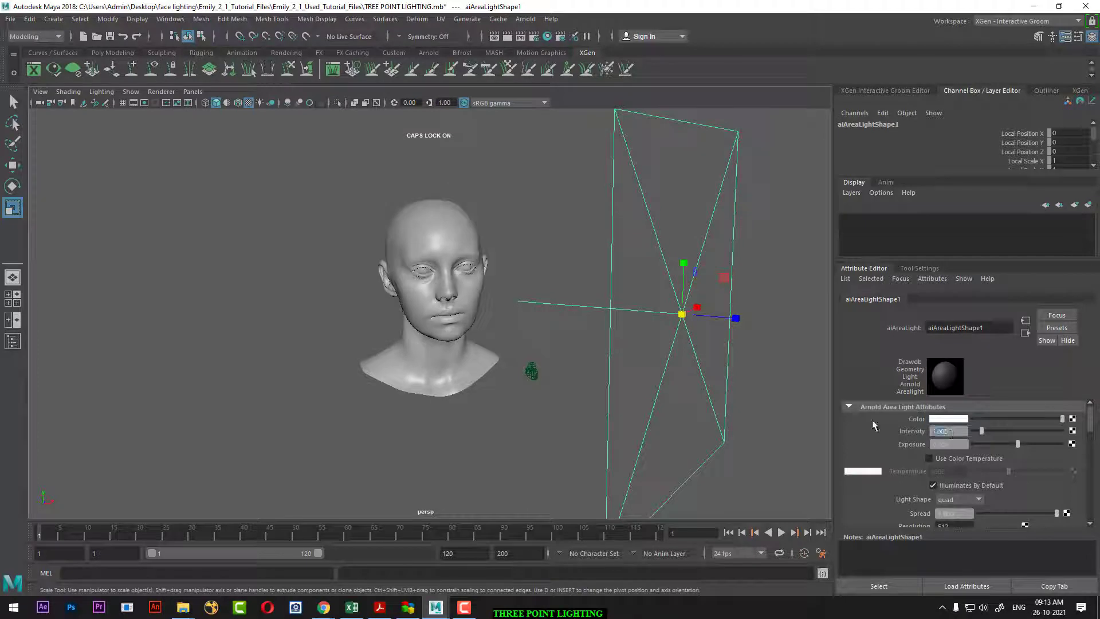
Set the light's intensity to 5 and render a test frame.
{"action": "type", "text": "5"}
{"action": "key", "text": "Return"}
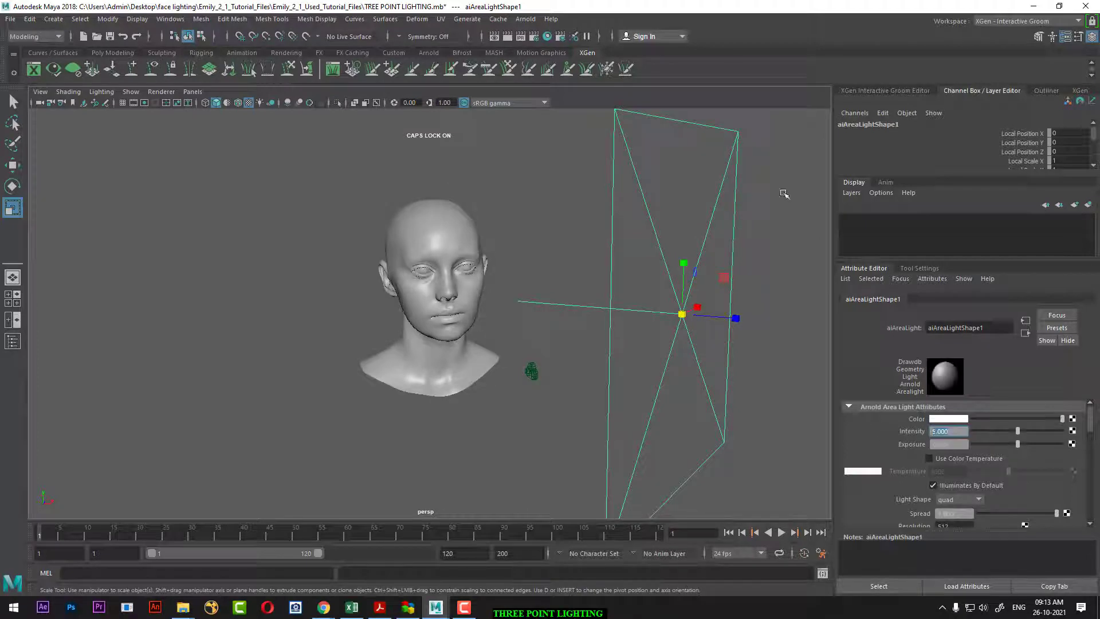
{"action": "left_click", "coordinate": [510, 37]}
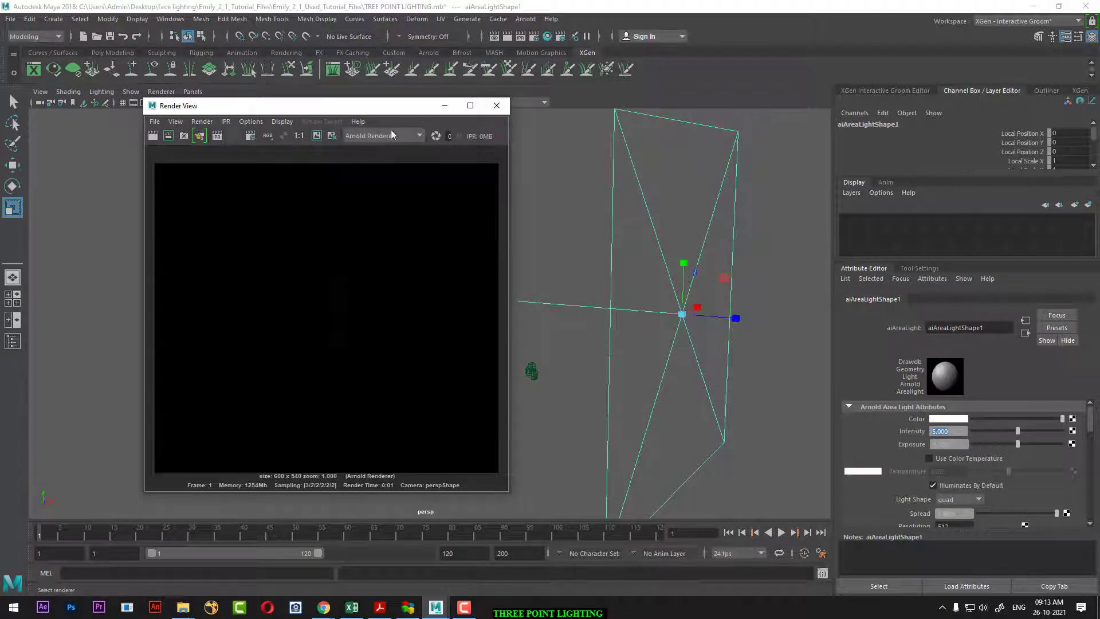
Select the head and eyes together and assign them a new Arnold aiStandardSurface material.
{"action": "left_click", "coordinate": [496, 105]}
{"action": "left_click", "coordinate": [417, 237]}
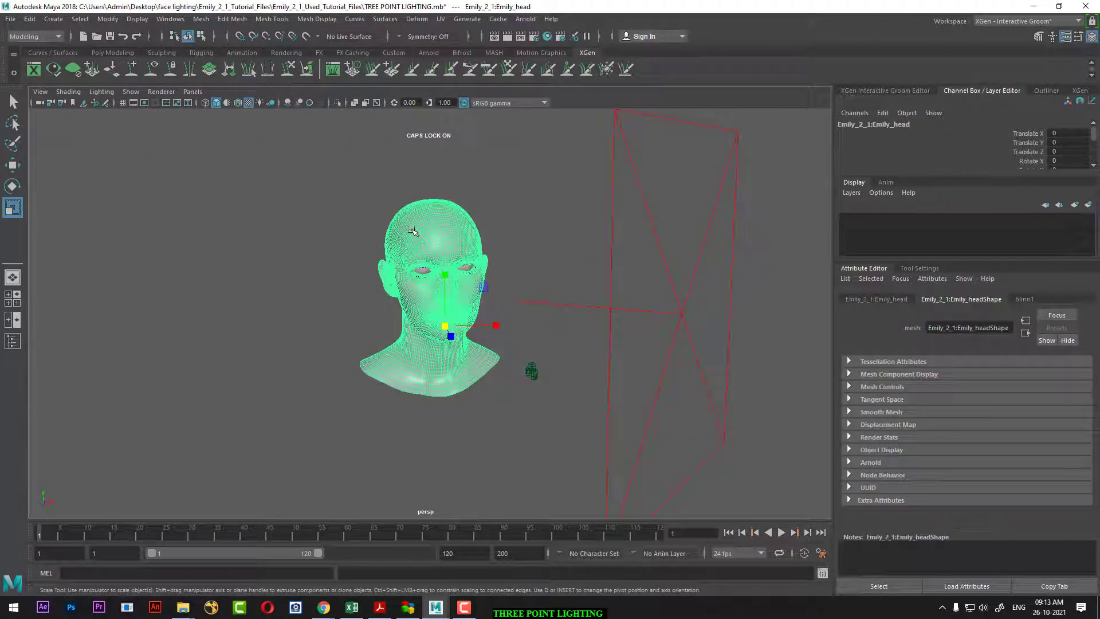
{"action": "left_click_drag", "start_coordinate": [312, 178], "coordinate": [471, 406]}
{"action": "right_click", "coordinate": [401, 252]}
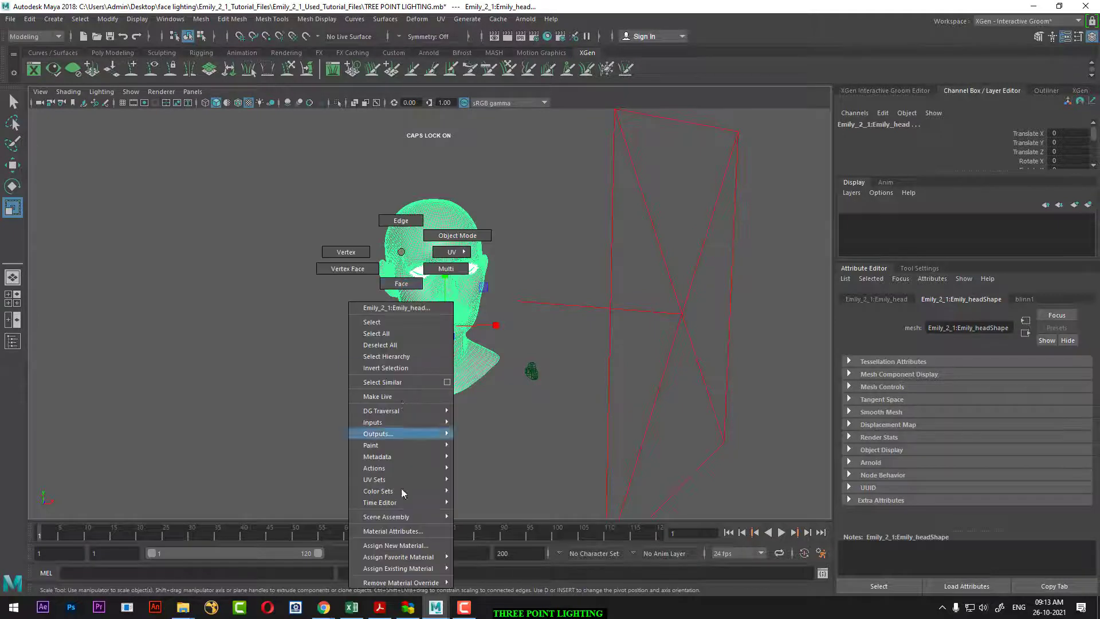
{"action": "left_click", "coordinate": [405, 547]}
{"action": "left_click", "coordinate": [410, 293]}
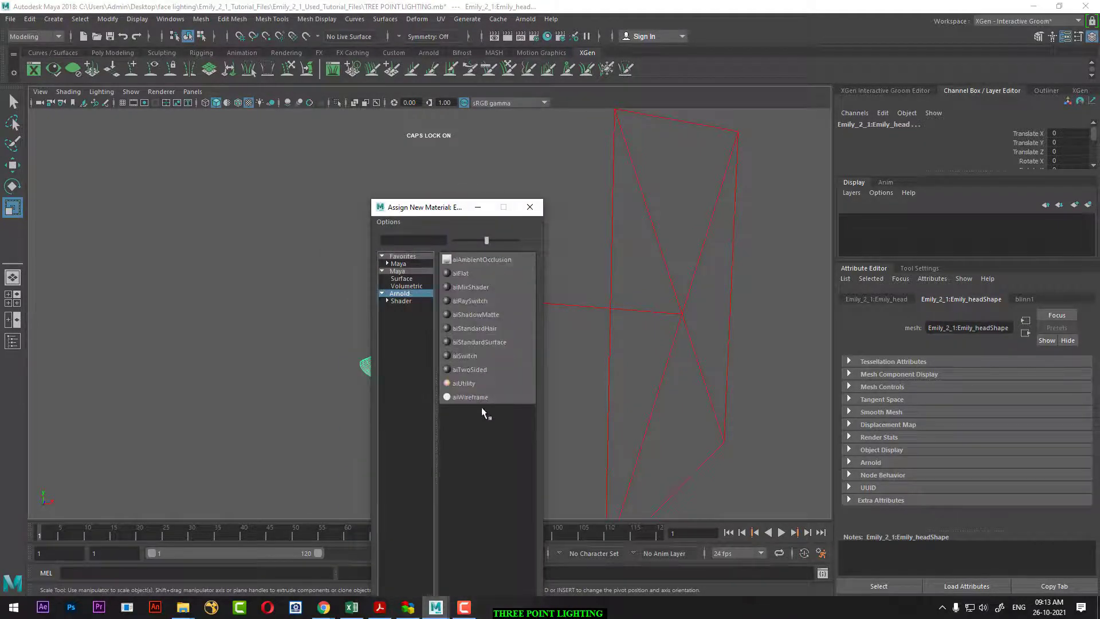
{"action": "left_click", "coordinate": [485, 342]}
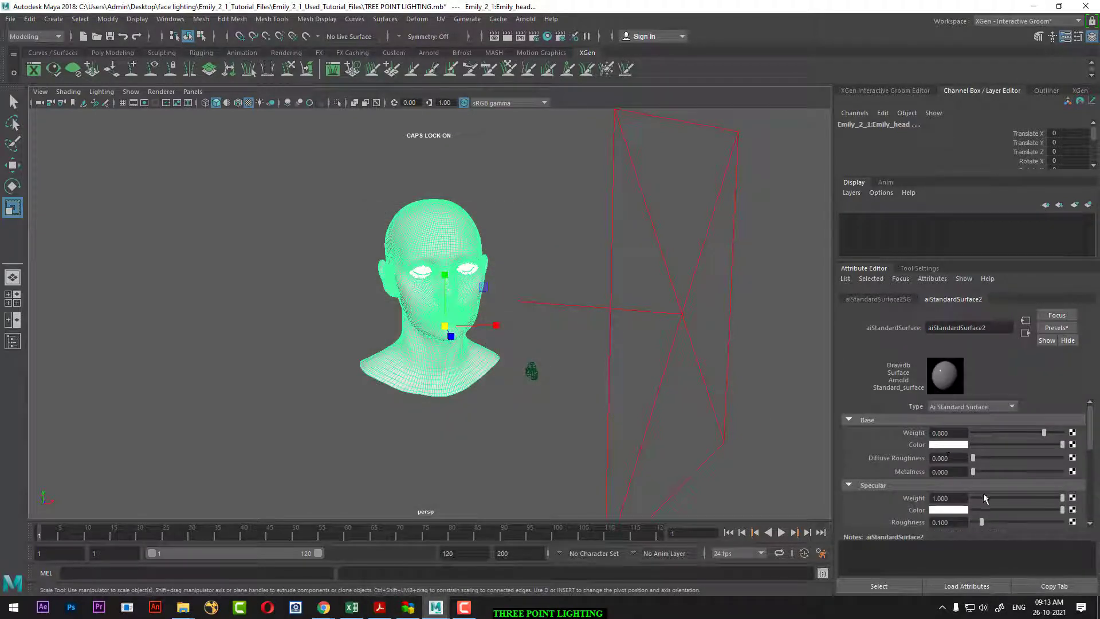
{"action": "scroll", "coordinate": [527, 397], "scroll_direction": "up", "scroll_amount": 2}
{"action": "scroll", "coordinate": [521, 390], "scroll_direction": "up", "scroll_amount": 2}
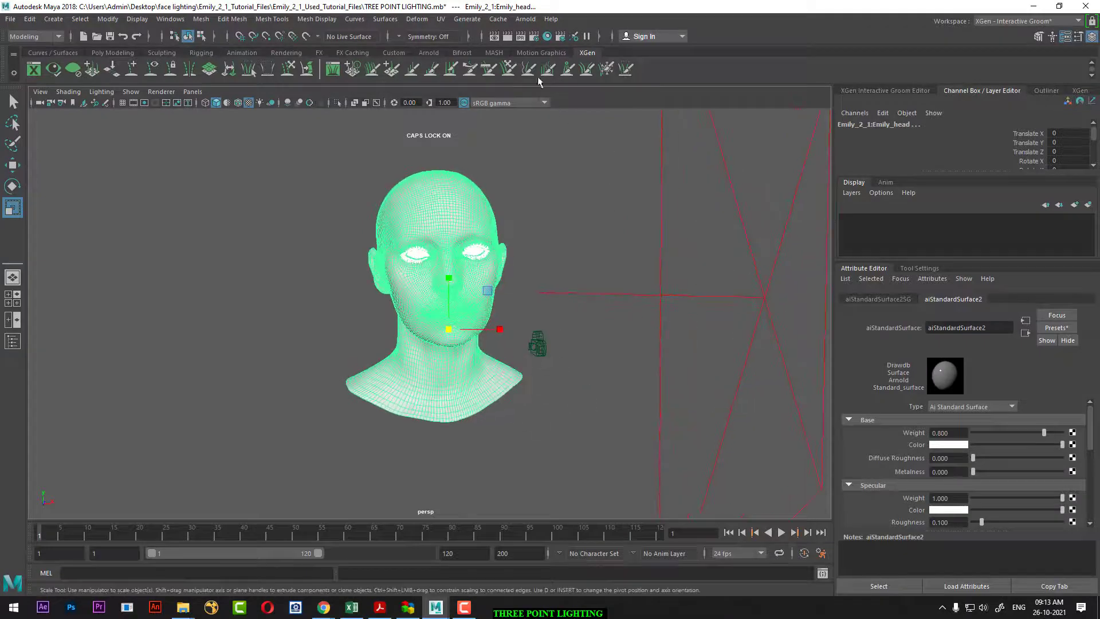
Set aiAreaLight1's exposure to 5 and re-render to see the faintly lit face.
{"action": "left_click", "coordinate": [510, 37]}
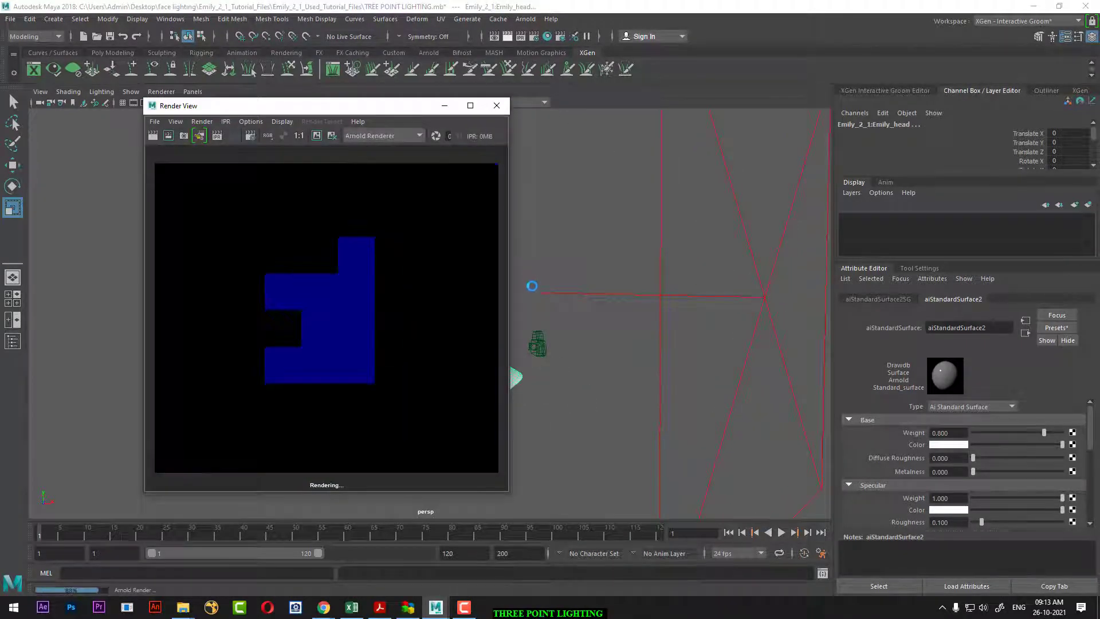
{"action": "scroll", "coordinate": [386, 303], "scroll_direction": "down", "scroll_amount": 2}
{"action": "scroll", "coordinate": [416, 316], "scroll_direction": "up", "scroll_amount": 3}
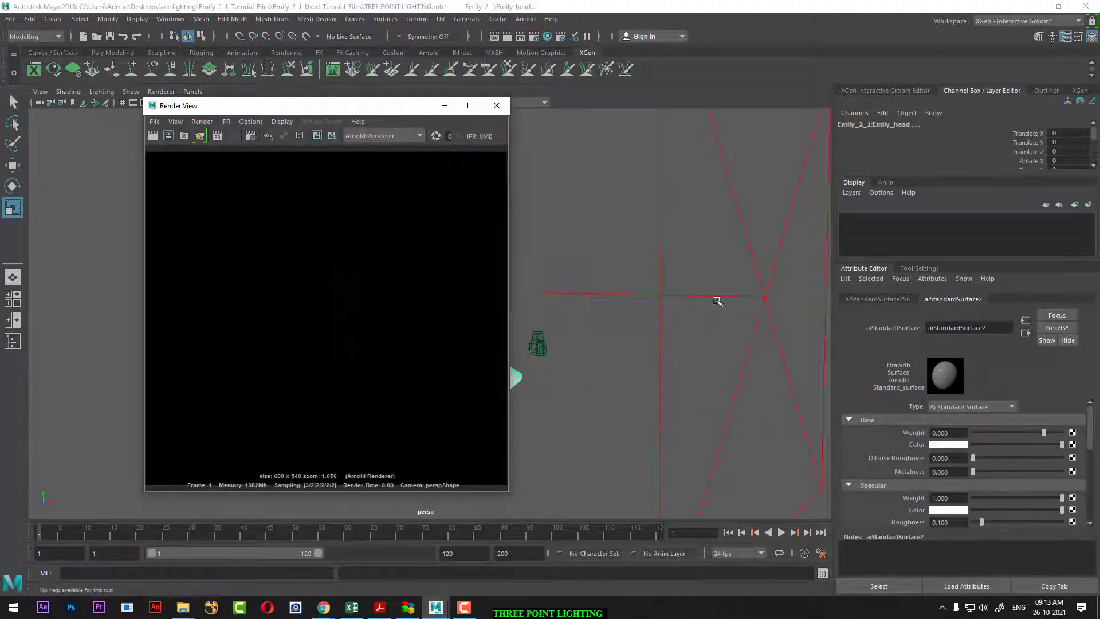
{"action": "left_click", "coordinate": [725, 331]}
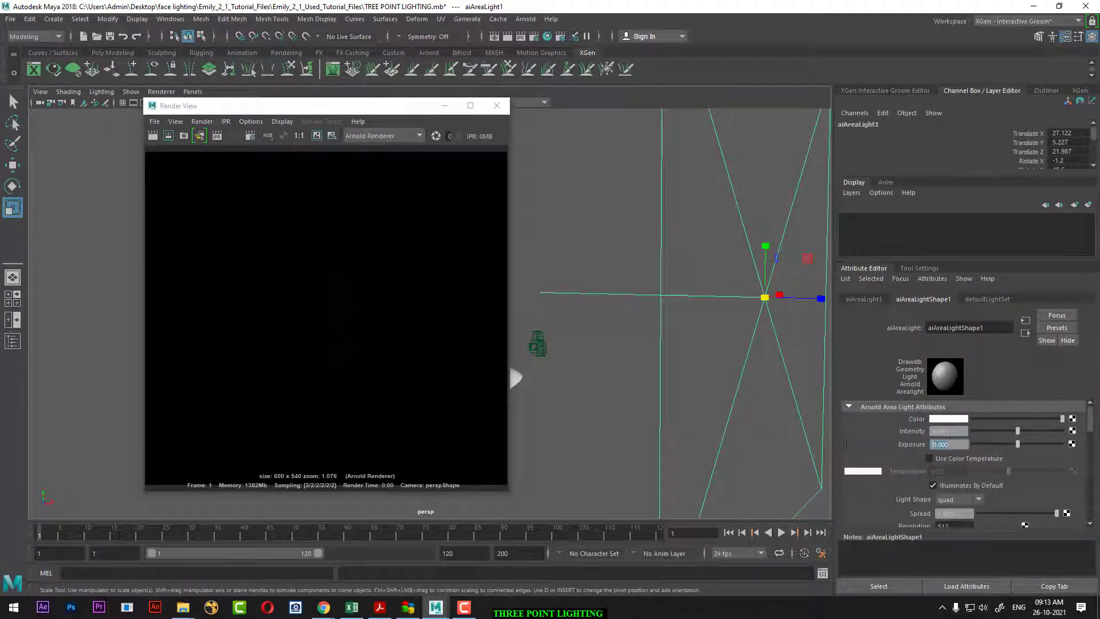
{"action": "type", "text": "5"}
{"action": "key", "text": "Return"}
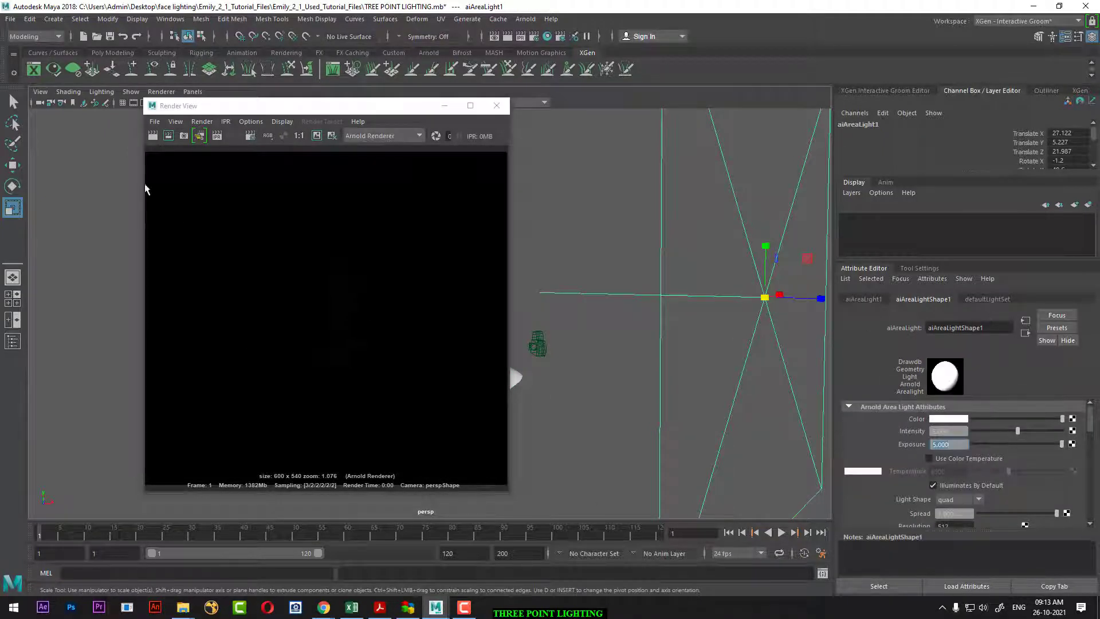
{"action": "left_click", "coordinate": [153, 135]}
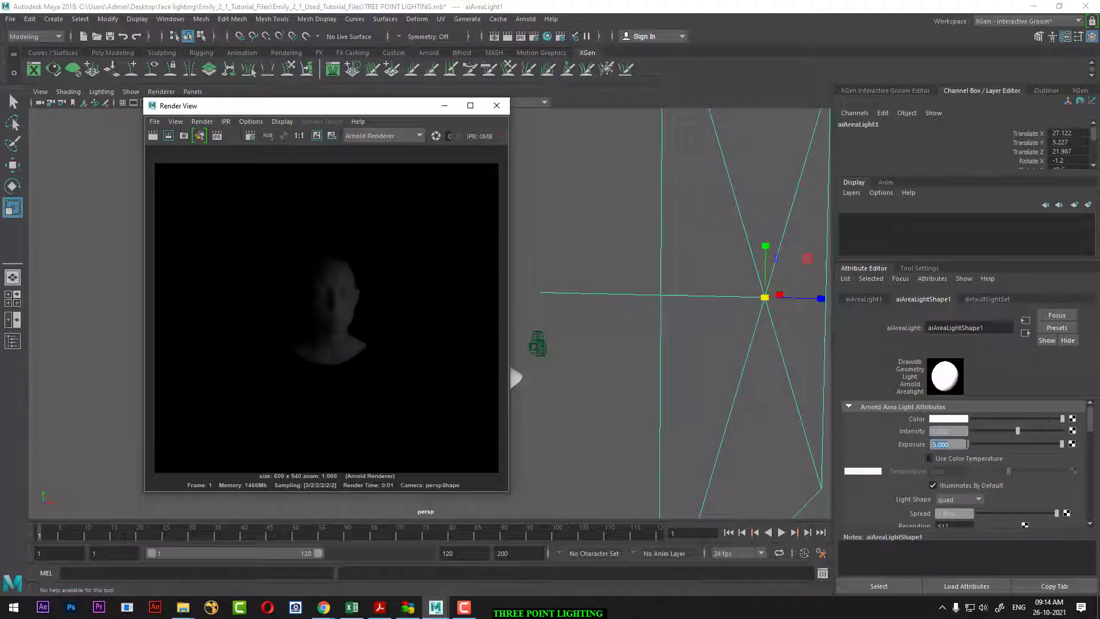
{"action": "left_click", "coordinate": [496, 105]}
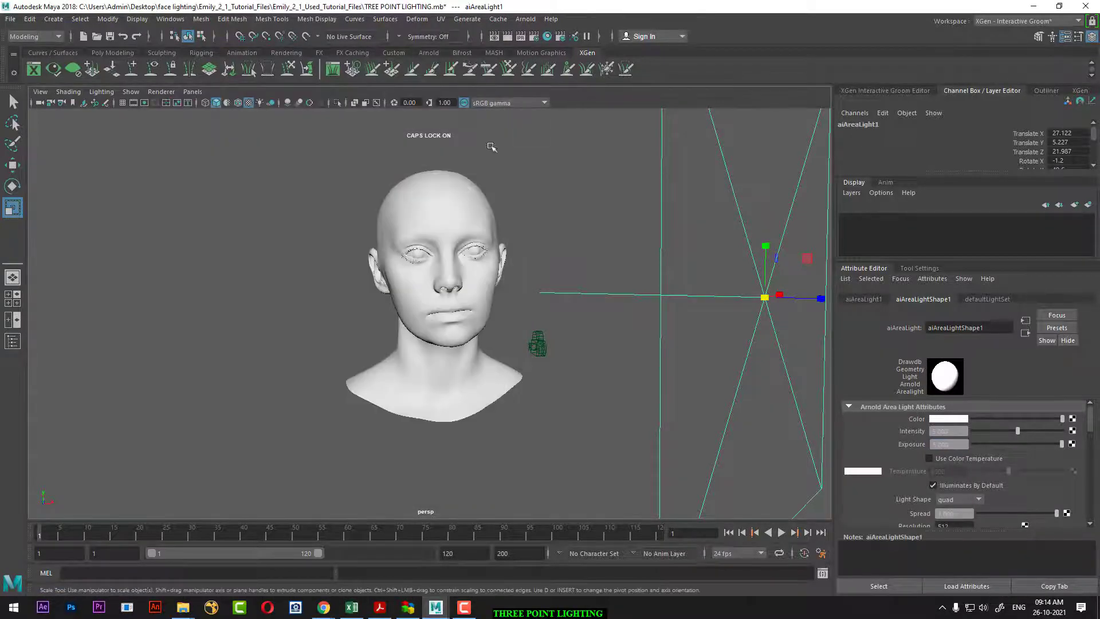
Create a new camera and look through camera1 in the viewport.
{"action": "left_click_drag", "start_coordinate": [550, 316], "coordinate": [599, 387], "text": "alt"}
{"action": "left_click", "coordinate": [625, 317]}
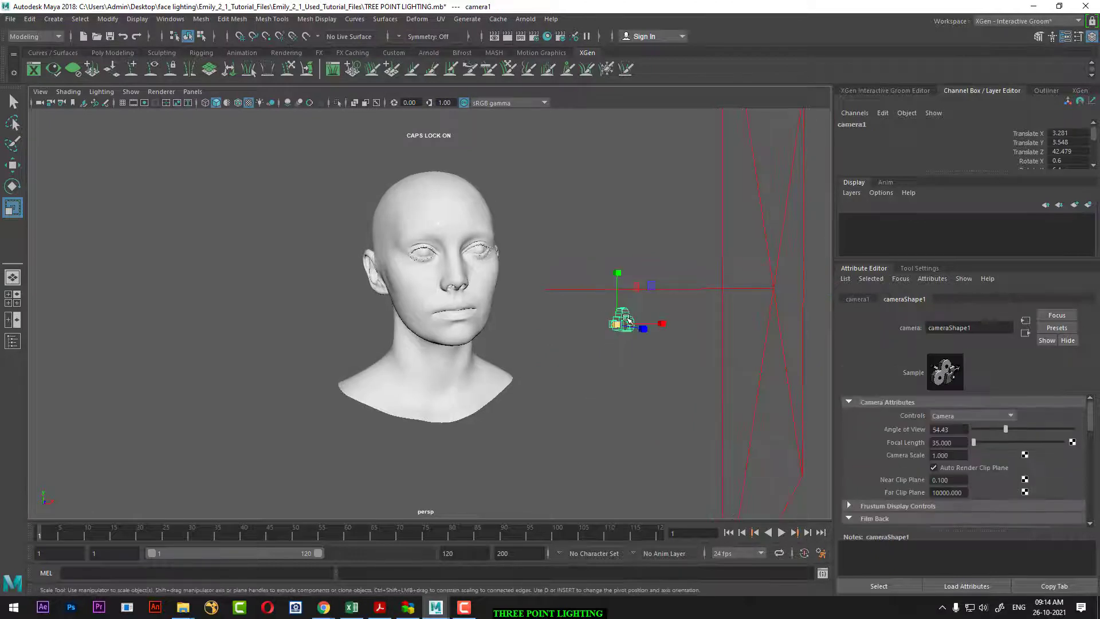
{"action": "left_click", "coordinate": [53, 21]}
{"action": "mouse_move", "coordinate": [74, 94]}
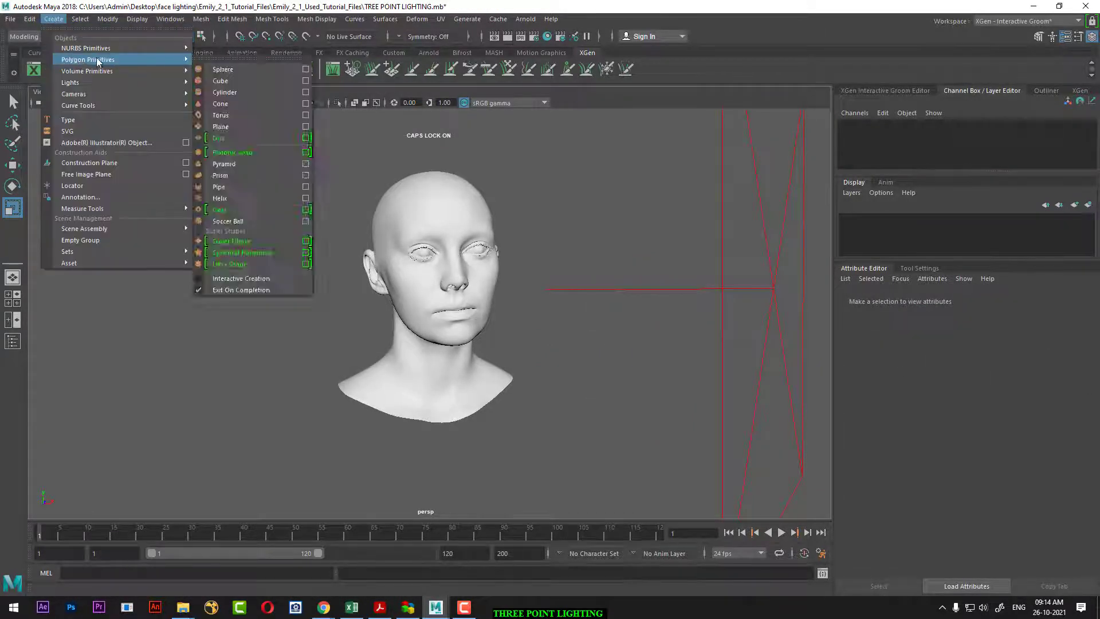
{"action": "left_click", "coordinate": [241, 103]}
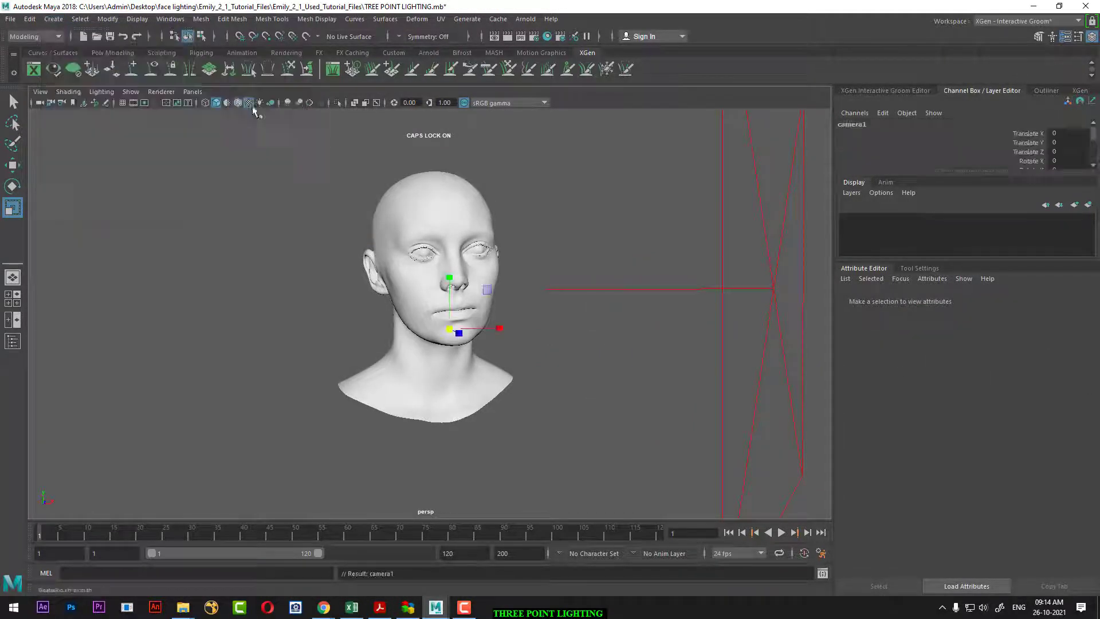
{"action": "left_click", "coordinate": [193, 92]}
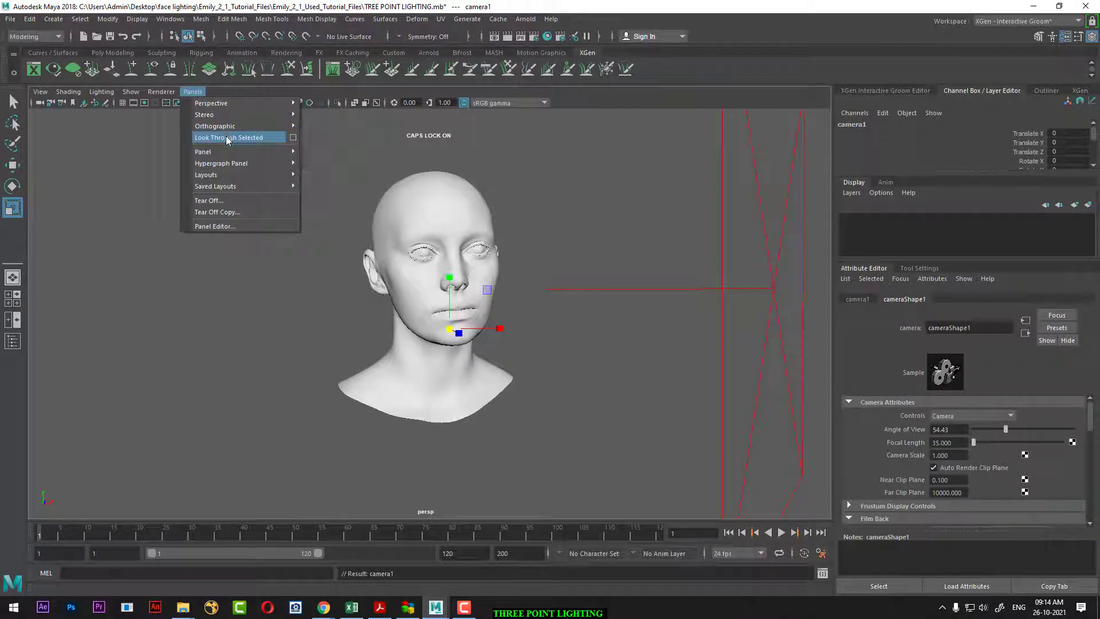
{"action": "left_click", "coordinate": [232, 137]}
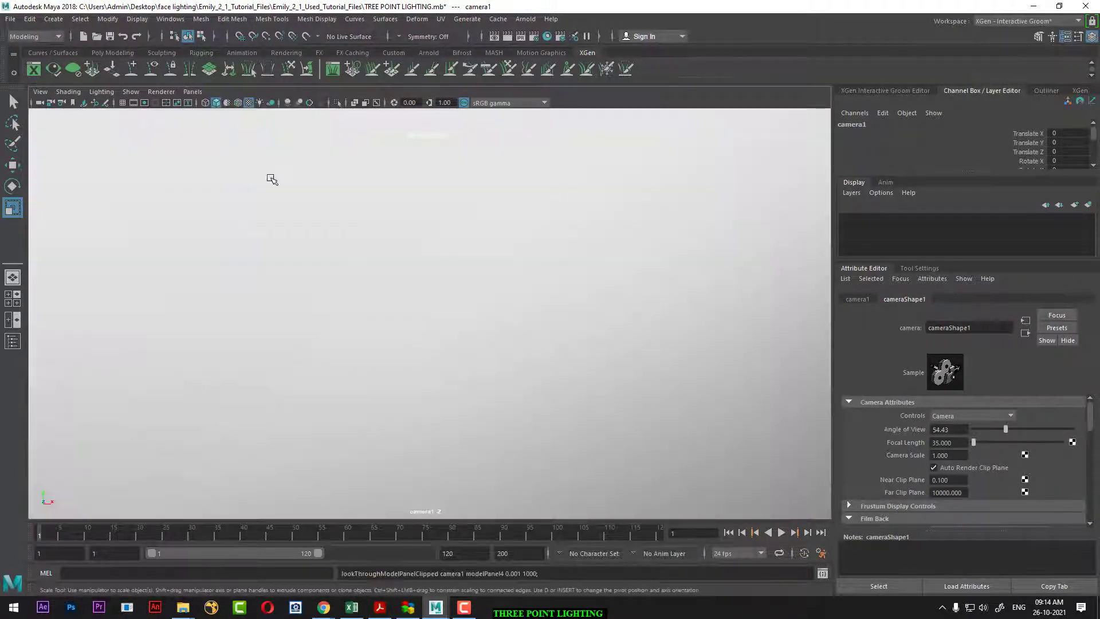
Turn on the resolution gate and dolly camera1 to frame the whole head bust.
{"action": "scroll", "coordinate": [361, 172], "scroll_direction": "down", "scroll_amount": 5}
{"action": "scroll", "coordinate": [394, 228], "scroll_direction": "down", "scroll_amount": 5}
{"action": "scroll", "coordinate": [394, 228], "scroll_direction": "up", "scroll_amount": 3}
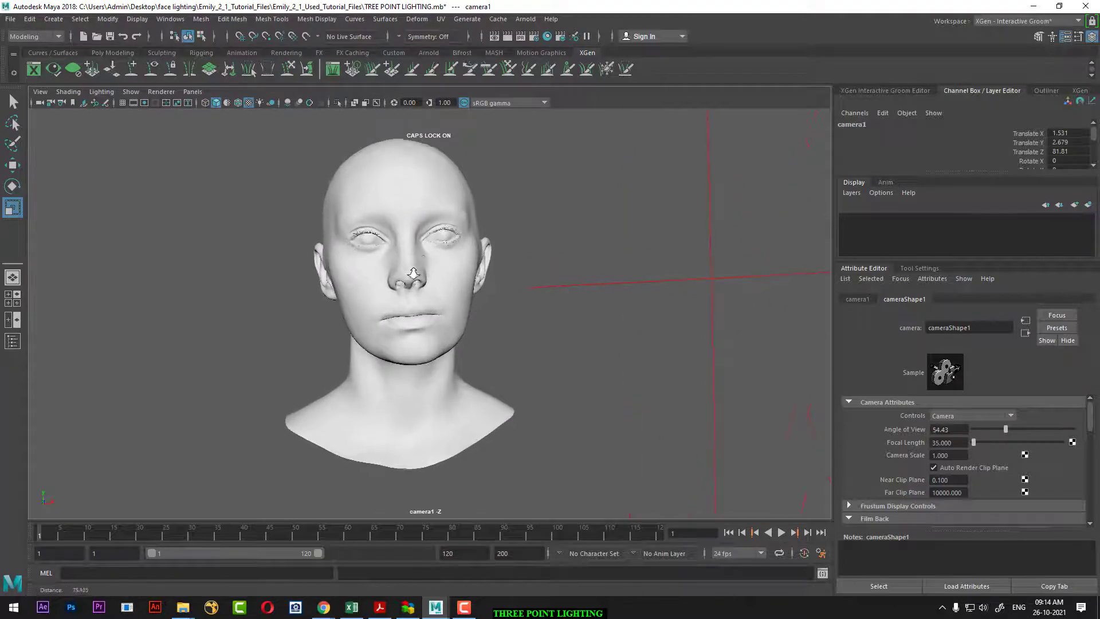
{"action": "scroll", "coordinate": [384, 235], "scroll_direction": "up", "scroll_amount": 3}
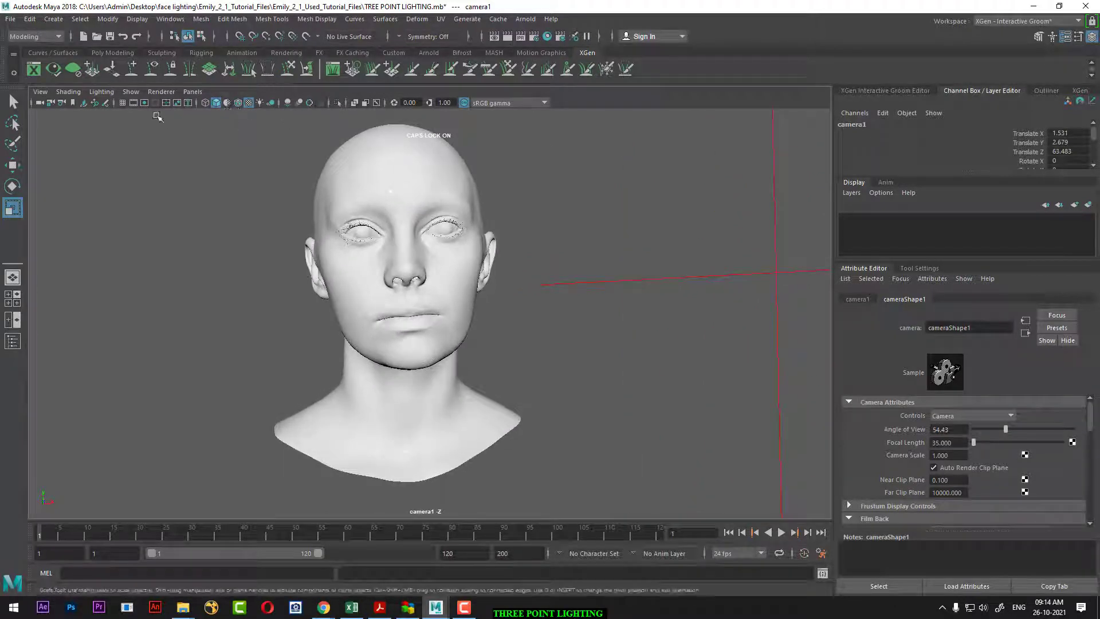
{"action": "left_click", "coordinate": [154, 103]}
{"action": "scroll", "coordinate": [462, 295], "scroll_direction": "up", "scroll_amount": 1}
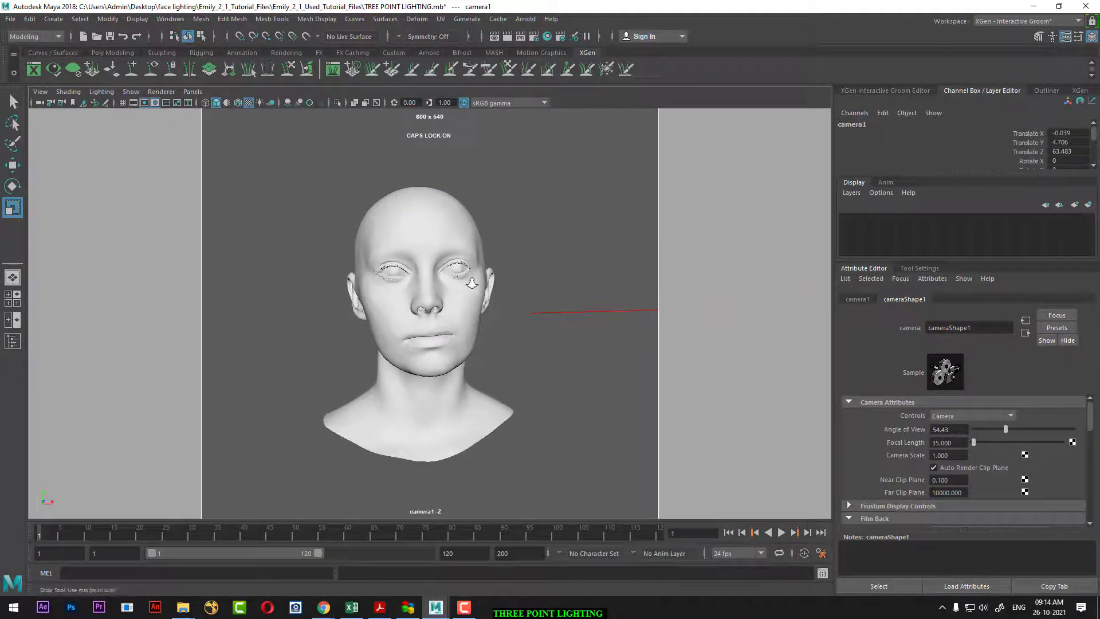
{"action": "scroll", "coordinate": [479, 293], "scroll_direction": "up", "scroll_amount": 1}
{"action": "scroll", "coordinate": [495, 293], "scroll_direction": "up", "scroll_amount": 1}
{"action": "scroll", "coordinate": [497, 299], "scroll_direction": "up", "scroll_amount": 2}
{"action": "scroll", "coordinate": [496, 299], "scroll_direction": "up", "scroll_amount": 2}
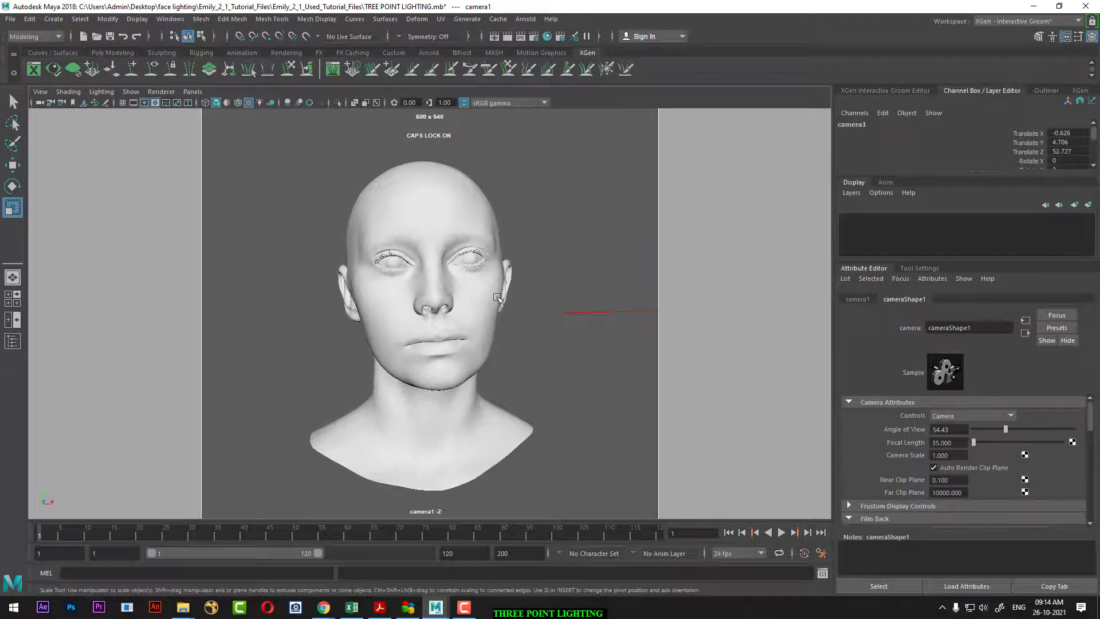
In Render Settings' Common tab, set Image Size width and height to 600.
{"action": "left_click", "coordinate": [533, 39]}
{"action": "scroll", "coordinate": [248, 368], "scroll_direction": "down", "scroll_amount": 3}
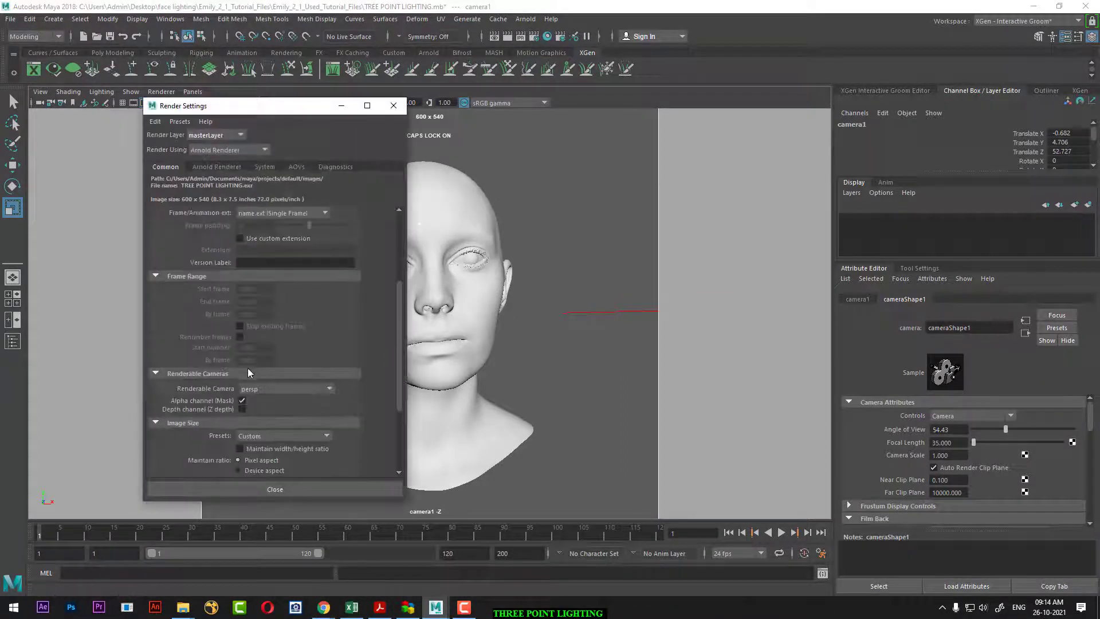
{"action": "scroll", "coordinate": [273, 405], "scroll_direction": "down", "scroll_amount": 3}
{"action": "double_click", "coordinate": [252, 379]}
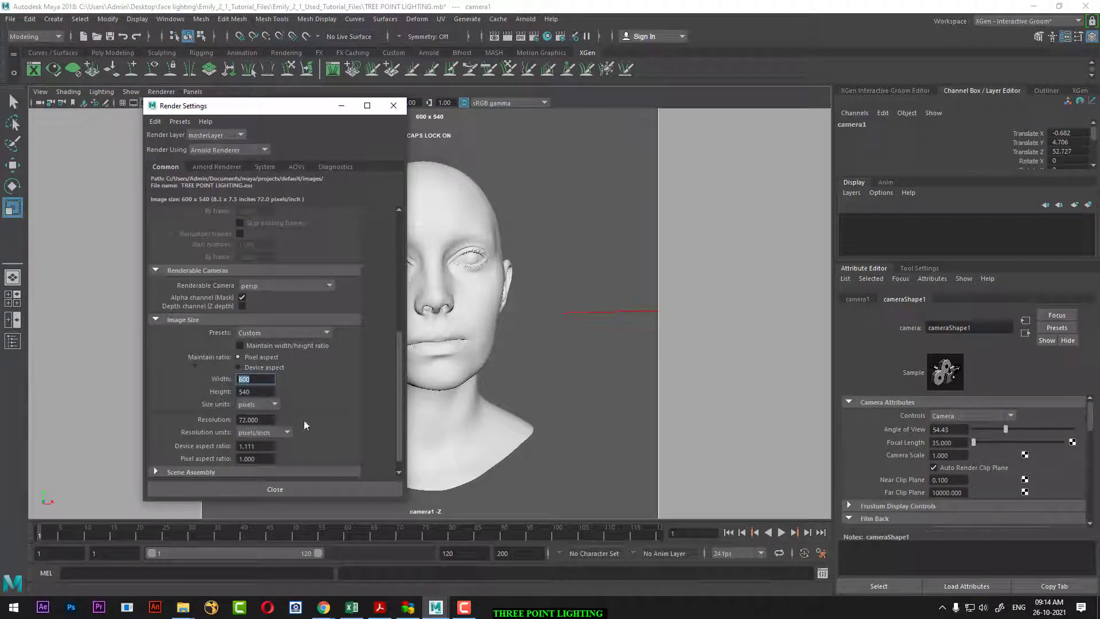
{"action": "type", "text": "600"}
{"action": "key", "text": "Tab"}
{"action": "type", "text": "600"}
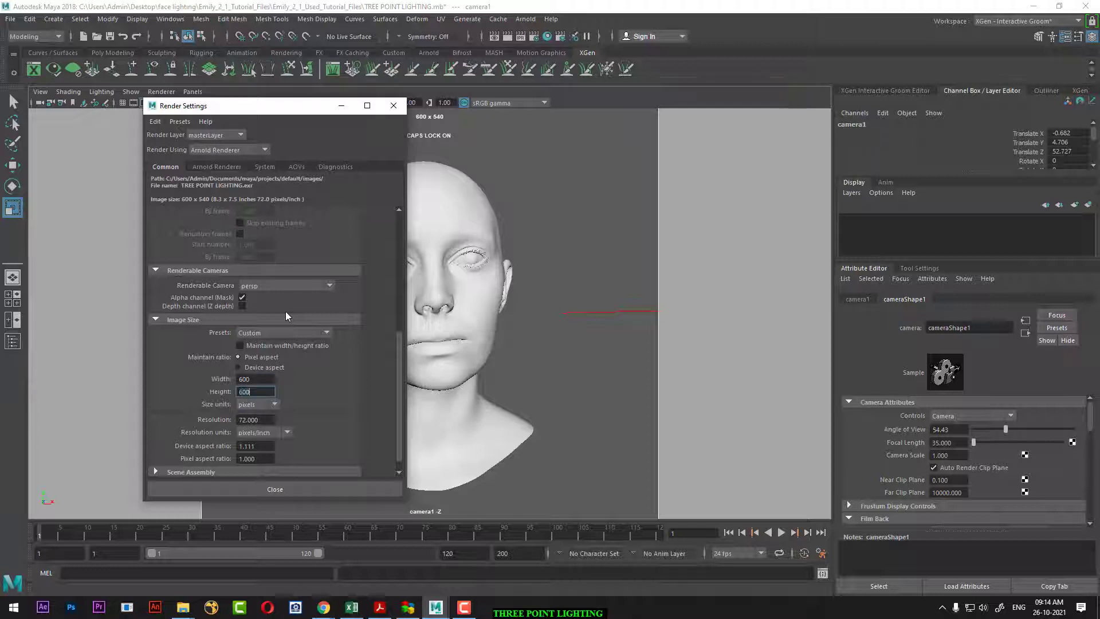
{"action": "key", "text": "Return"}
Center the head in camera1 with the Field Chart on, then test-render the 600 x 600 frame.
{"action": "left_click", "coordinate": [393, 105]}
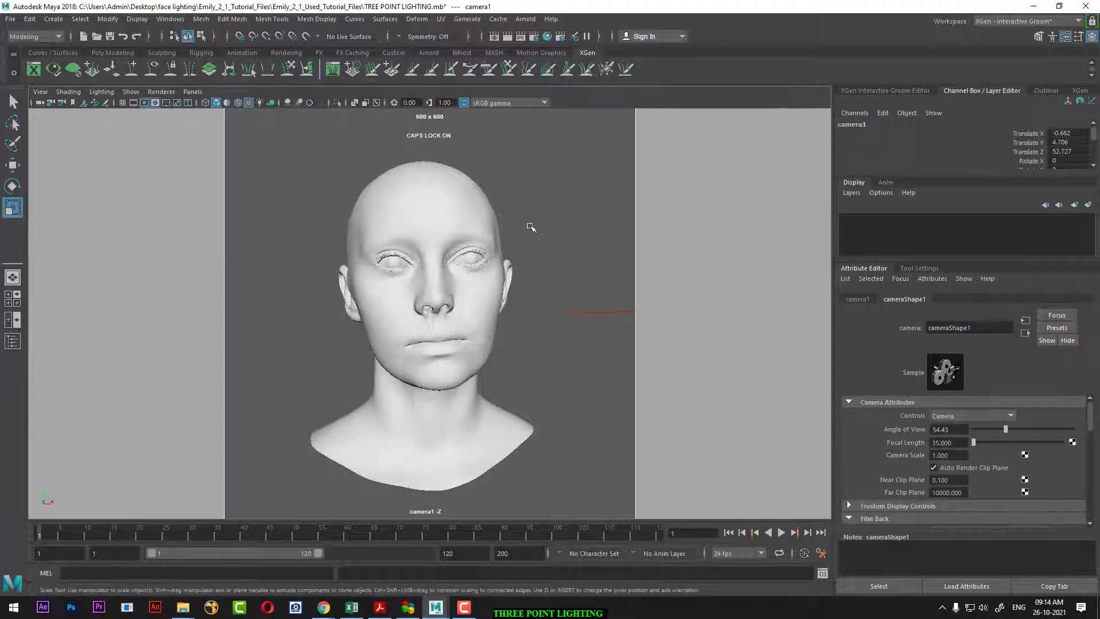
{"action": "scroll", "coordinate": [529, 226], "scroll_direction": "up", "scroll_amount": 2}
{"action": "scroll", "coordinate": [538, 246], "scroll_direction": "up", "scroll_amount": 1}
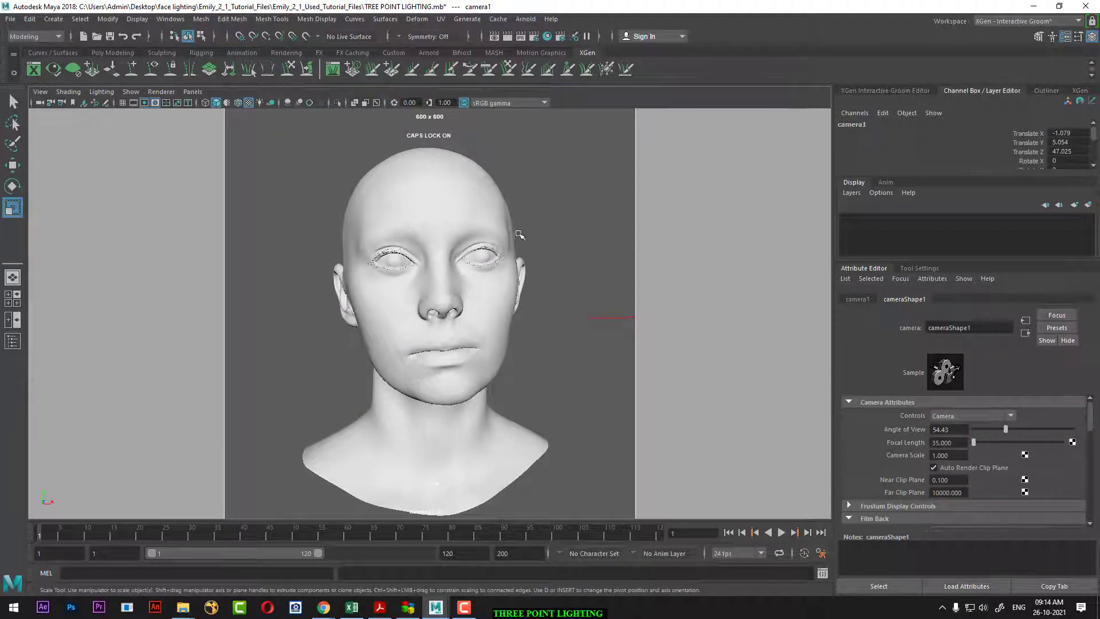
{"action": "middle_click_drag", "start_coordinate": [522, 239], "coordinate": [515, 231], "text": "alt"}
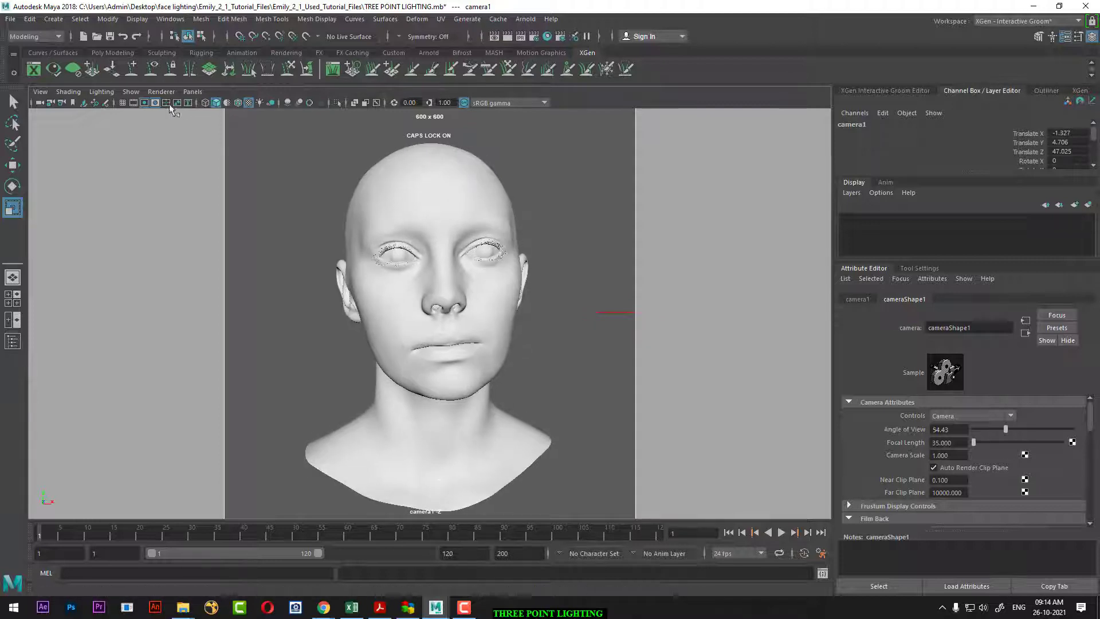
{"action": "left_click", "coordinate": [166, 102]}
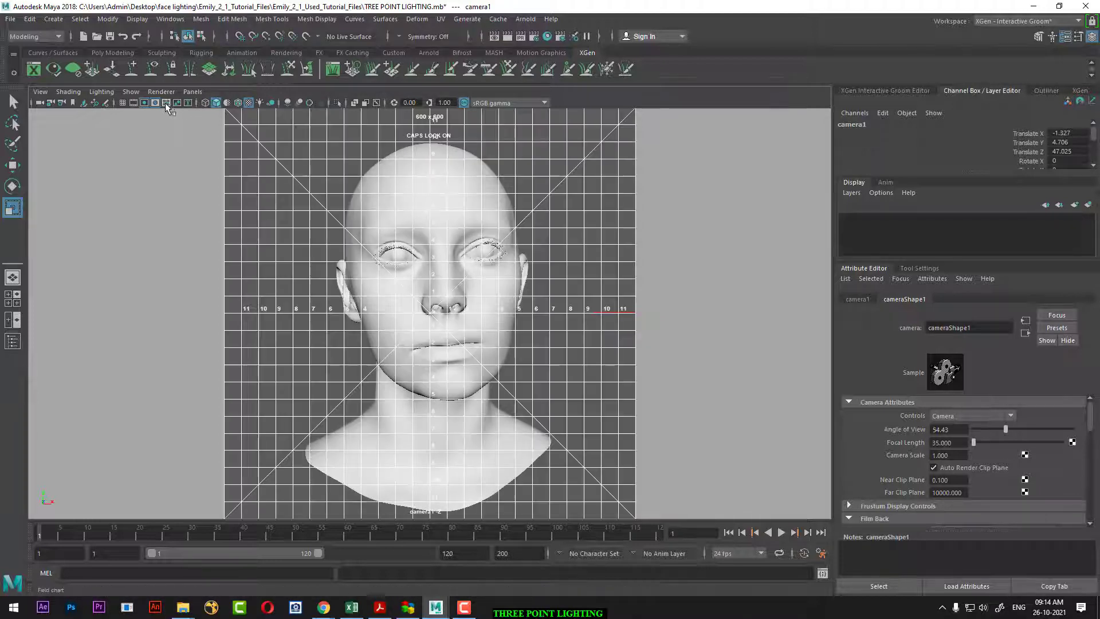
{"action": "middle_click_drag", "start_coordinate": [525, 280], "coordinate": [526, 274], "text": "alt"}
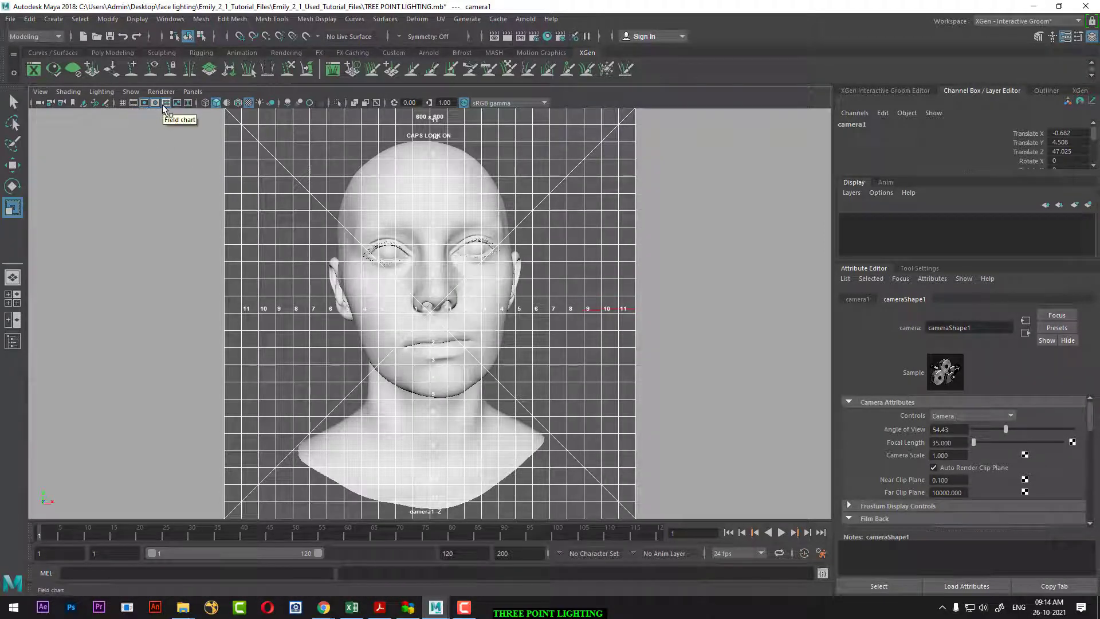
{"action": "middle_click_drag", "start_coordinate": [567, 300], "coordinate": [590, 297], "text": "alt"}
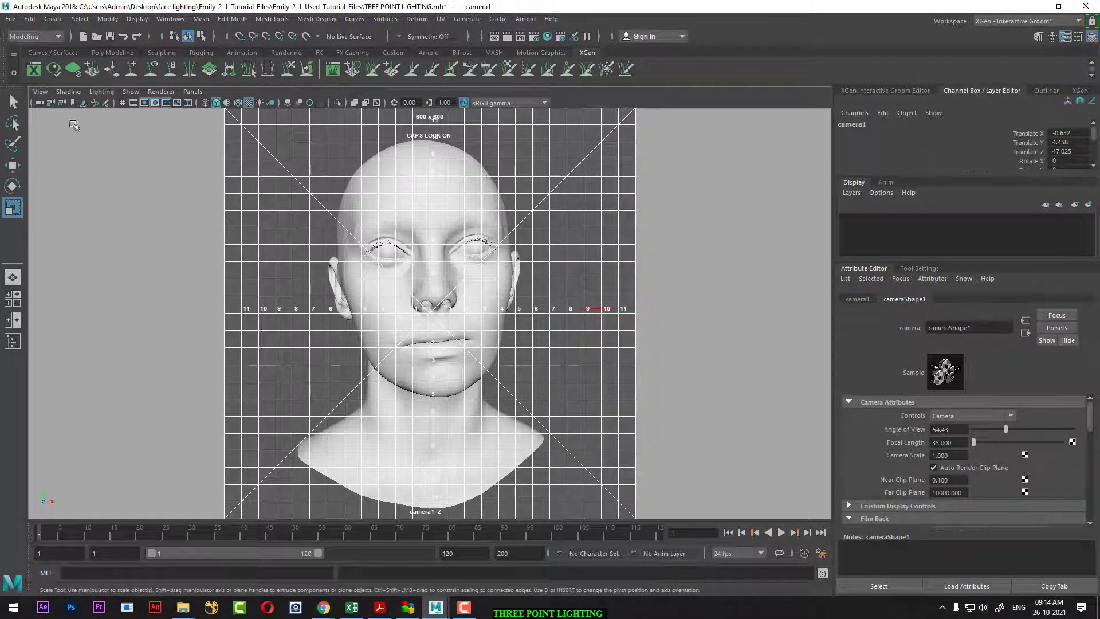
{"action": "left_click", "coordinate": [508, 34]}
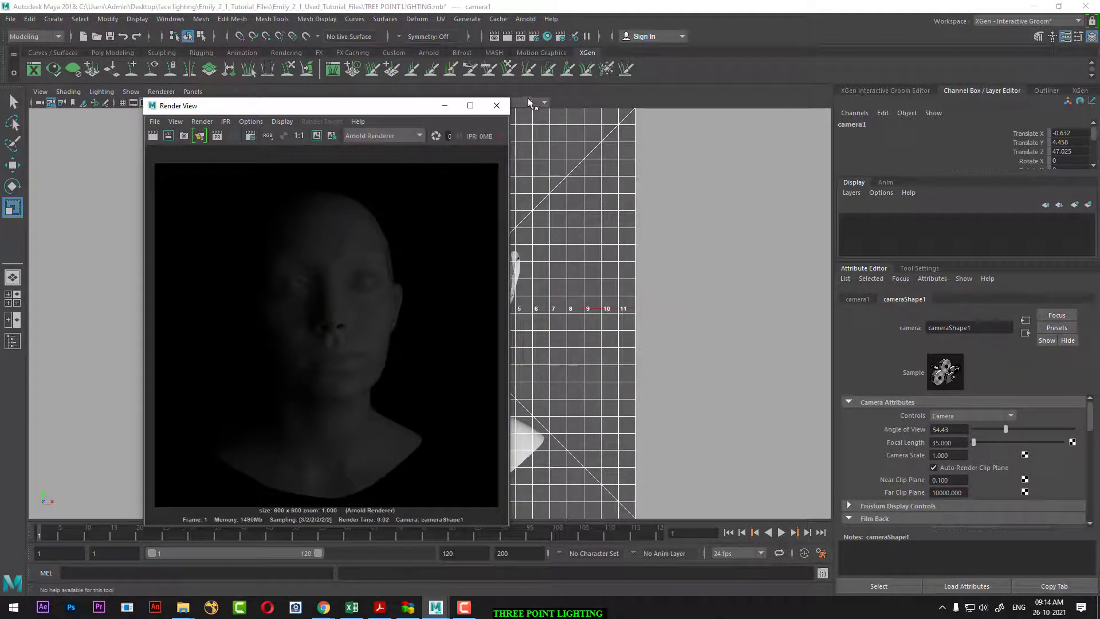
{"action": "left_click", "coordinate": [496, 105]}
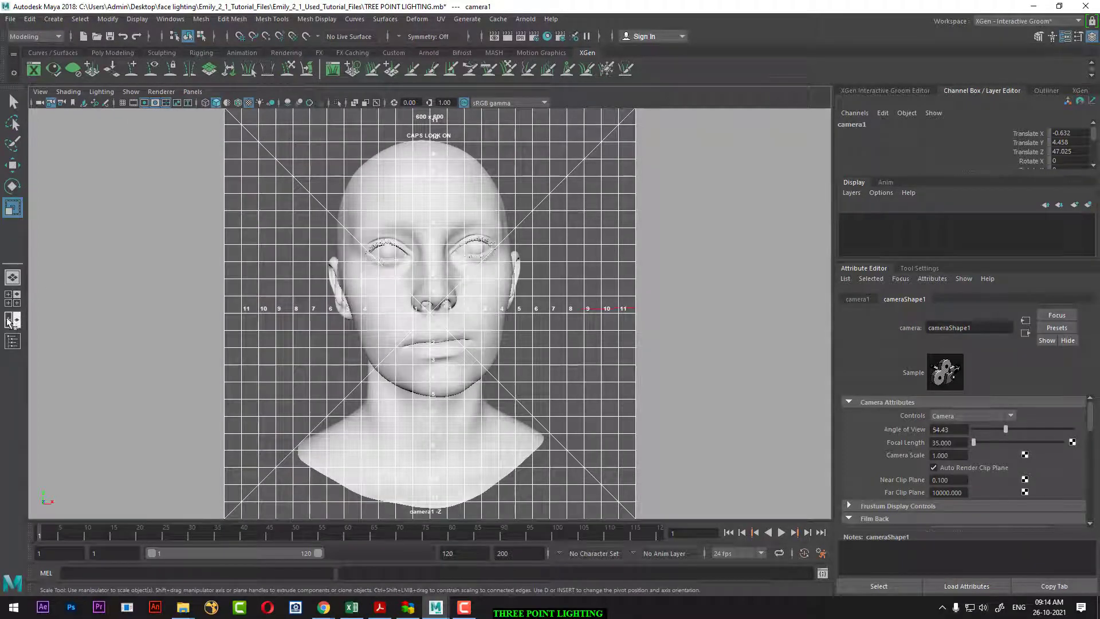
Show the Outliner, split into persp and camera1 panes, and select aiAreaLight1.
{"action": "left_click", "coordinate": [13, 341]}
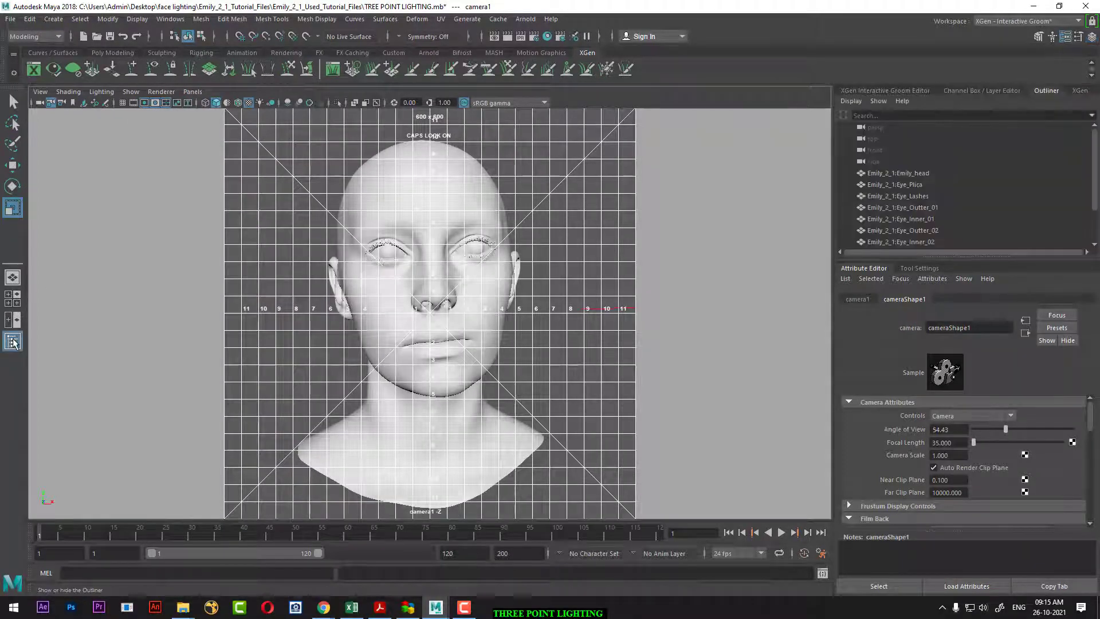
{"action": "left_click", "coordinate": [13, 320]}
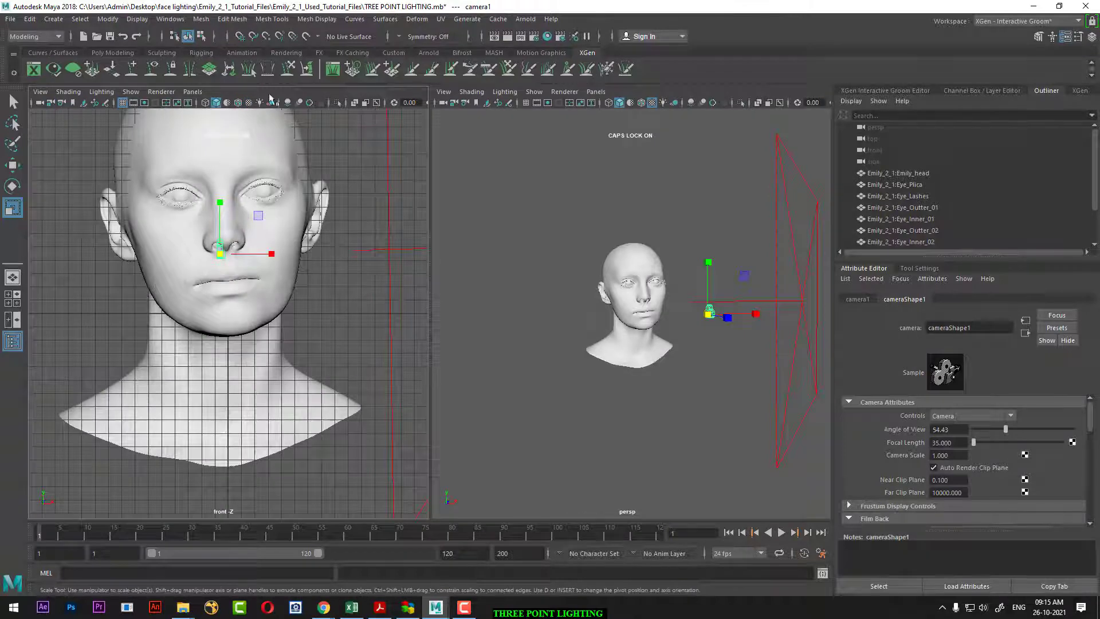
{"action": "left_click", "coordinate": [596, 91]}
{"action": "mouse_move", "coordinate": [614, 103]}
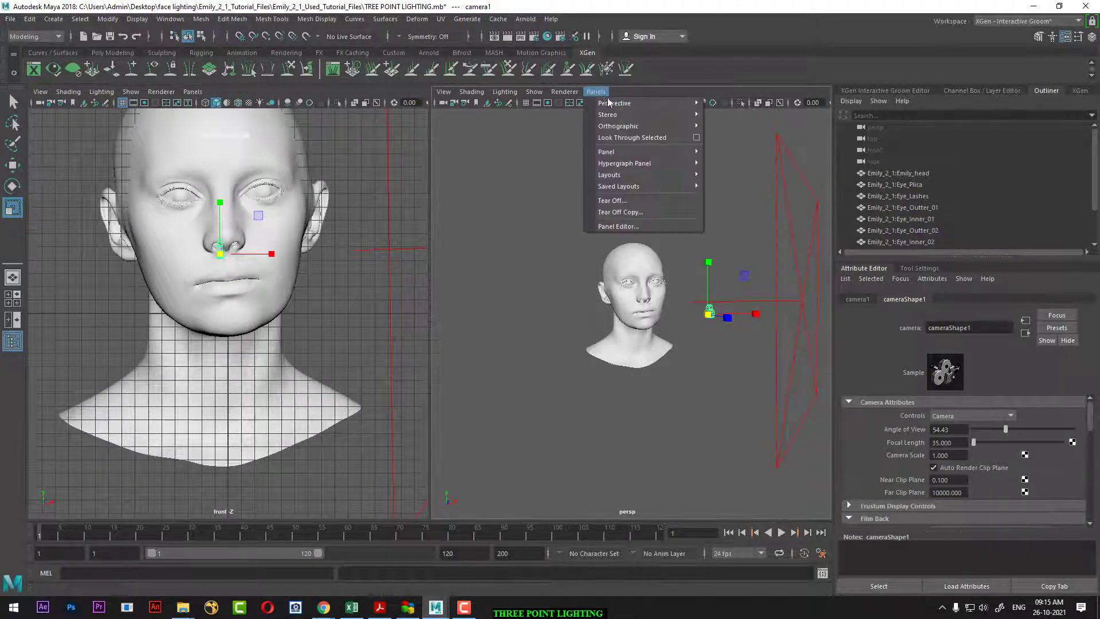
{"action": "left_click", "coordinate": [729, 104]}
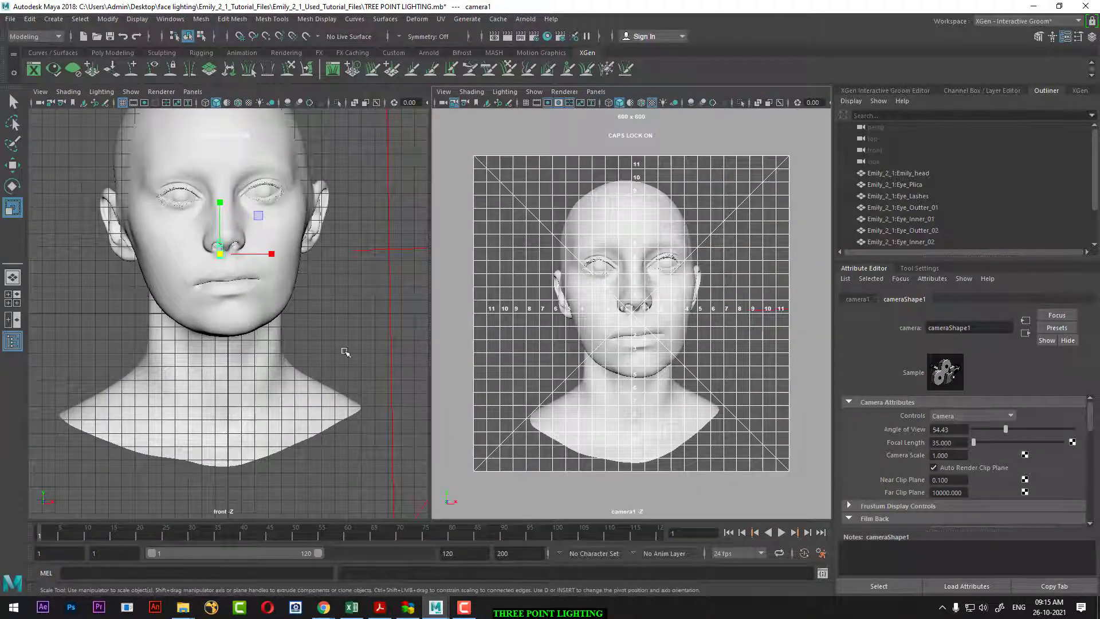
{"action": "key", "text": "space"}
{"action": "left_click", "coordinate": [336, 369]}
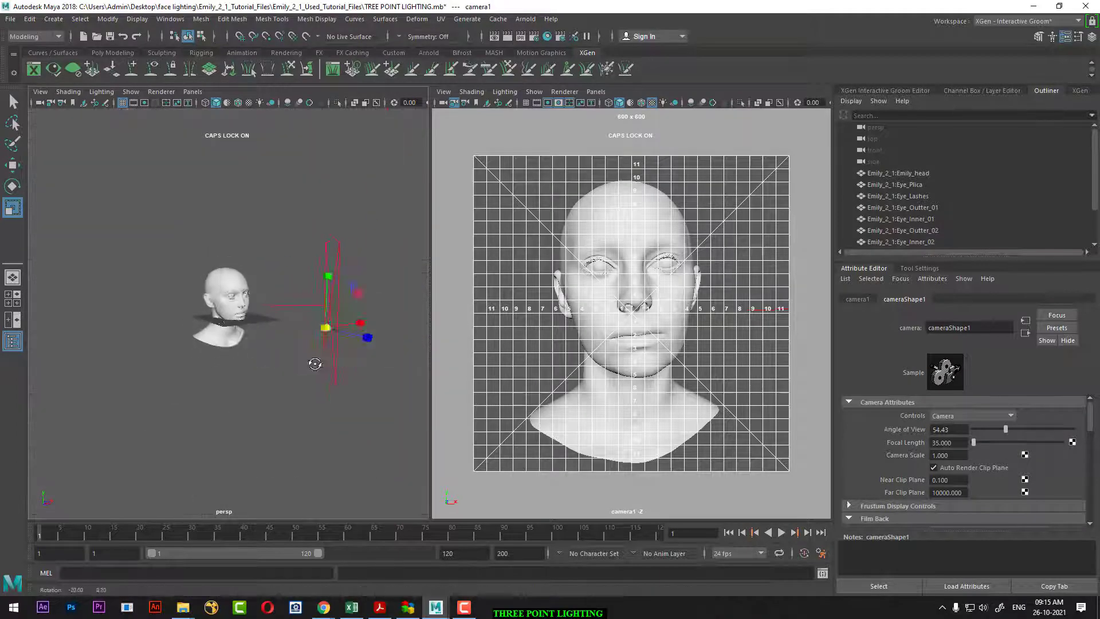
{"action": "left_click", "coordinate": [392, 416]}
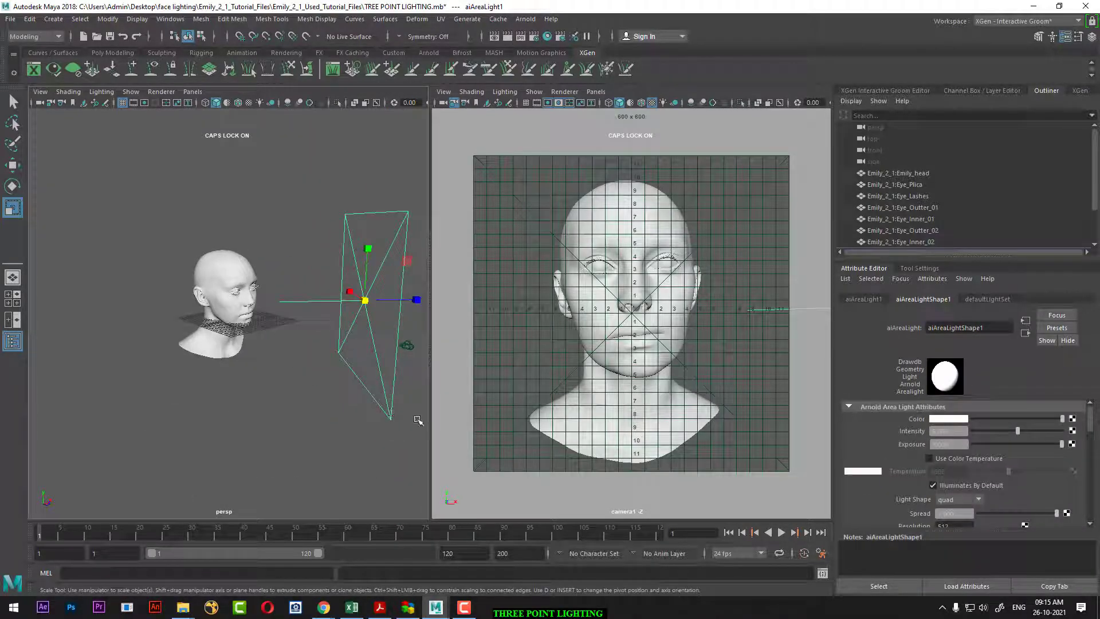
{"action": "left_click", "coordinate": [323, 608]}
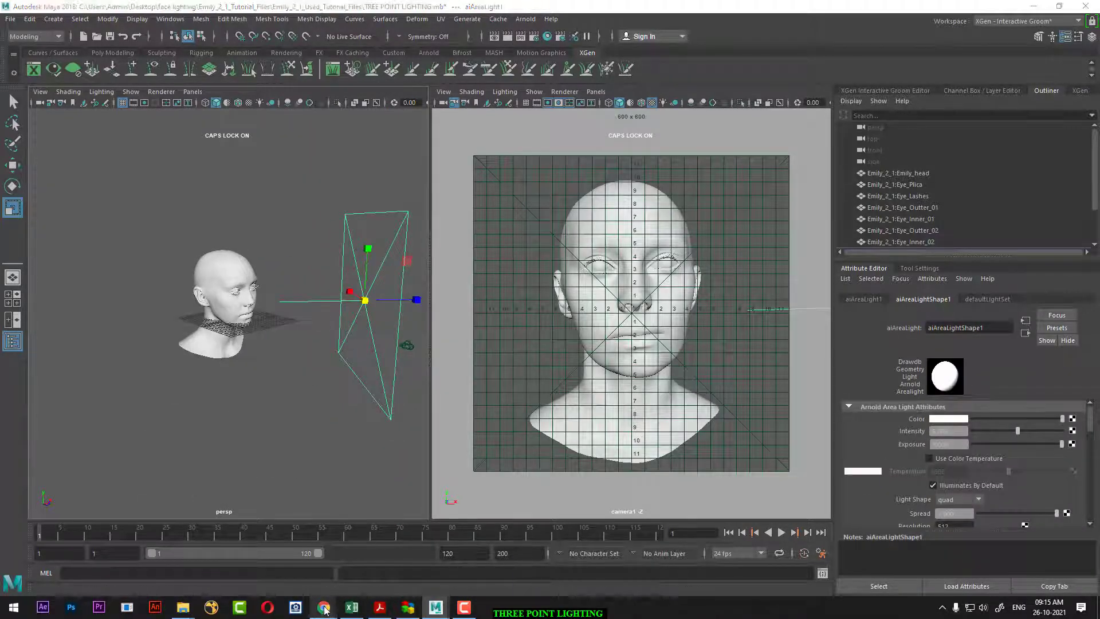
Open the Wikipedia three-point lighting article from the search, cancelling the stray download.
{"action": "left_click", "coordinate": [442, 561]}
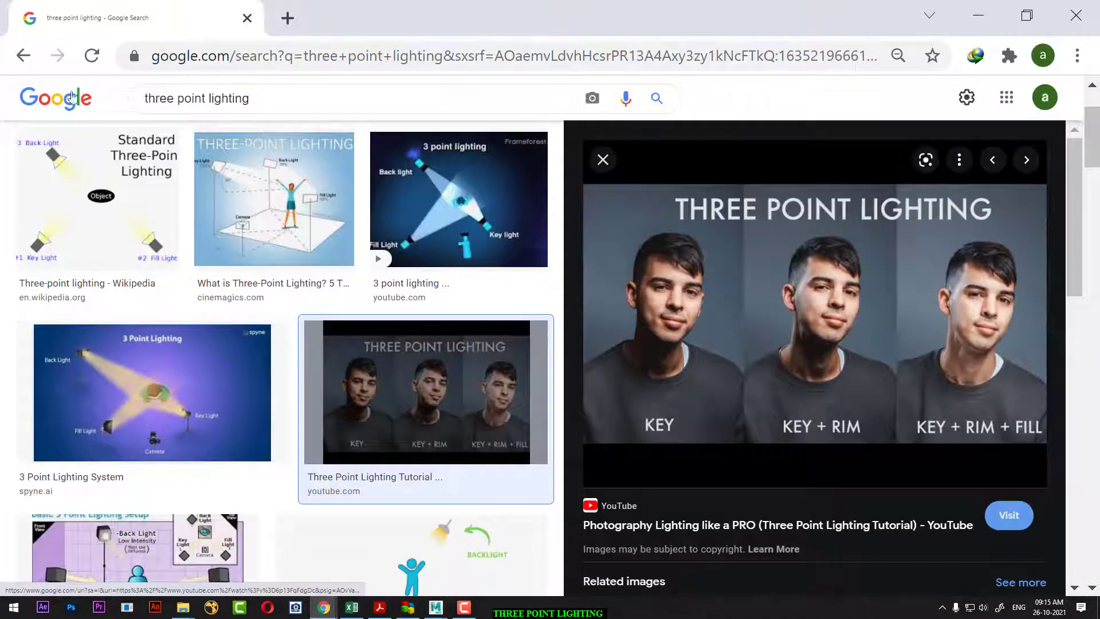
{"action": "left_click", "coordinate": [23, 57]}
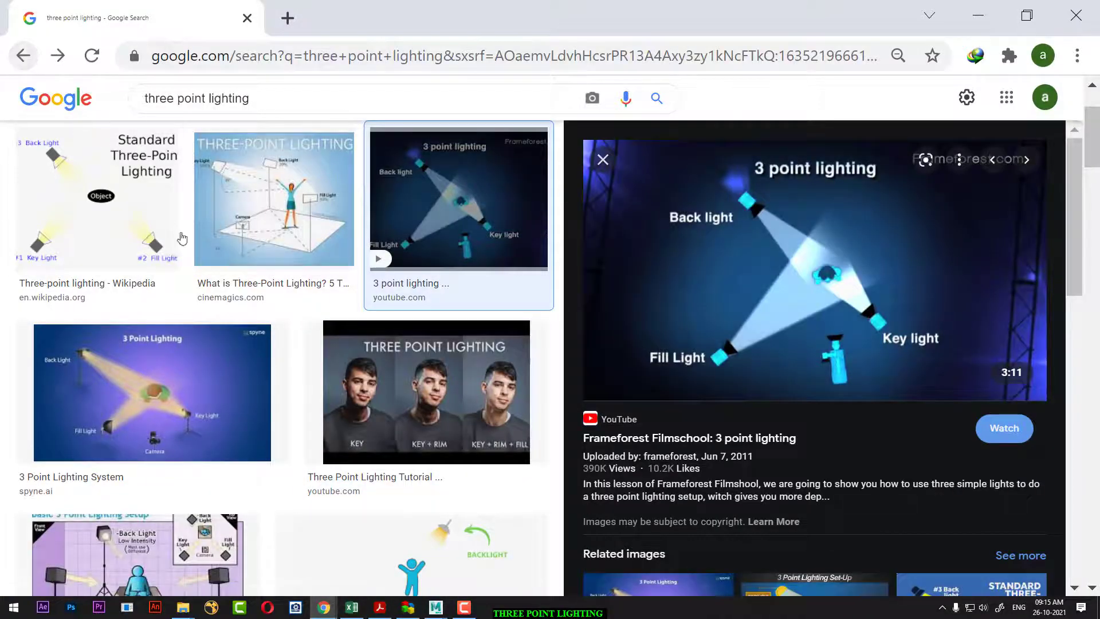
{"action": "scroll", "coordinate": [195, 237], "scroll_direction": "up", "scroll_amount": 2}
{"action": "left_click", "coordinate": [172, 154]}
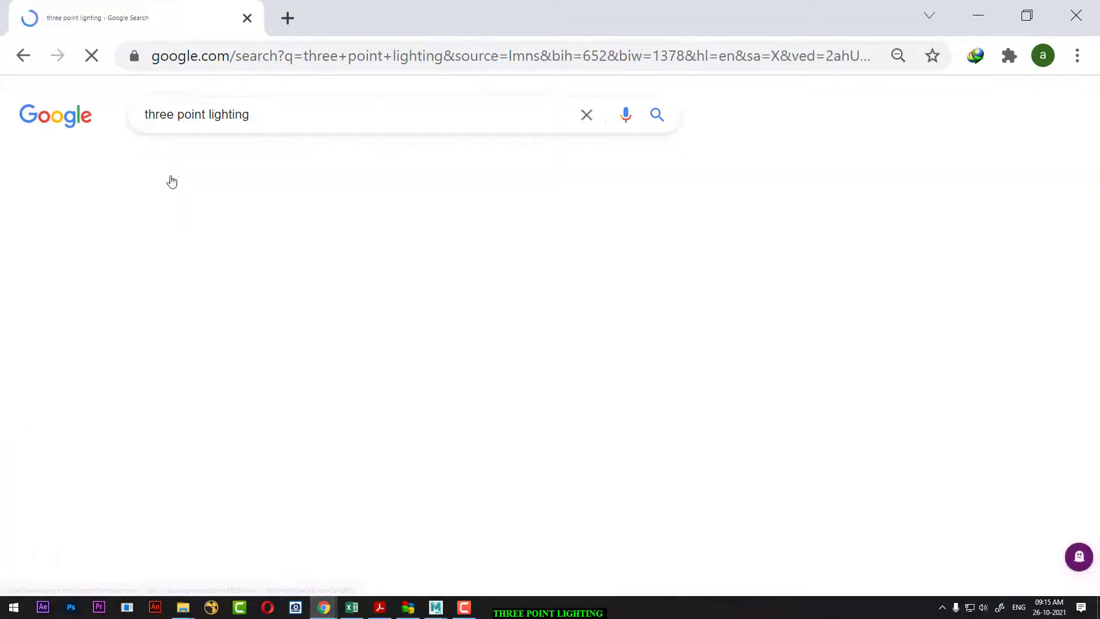
{"action": "middle_click", "coordinate": [239, 256]}
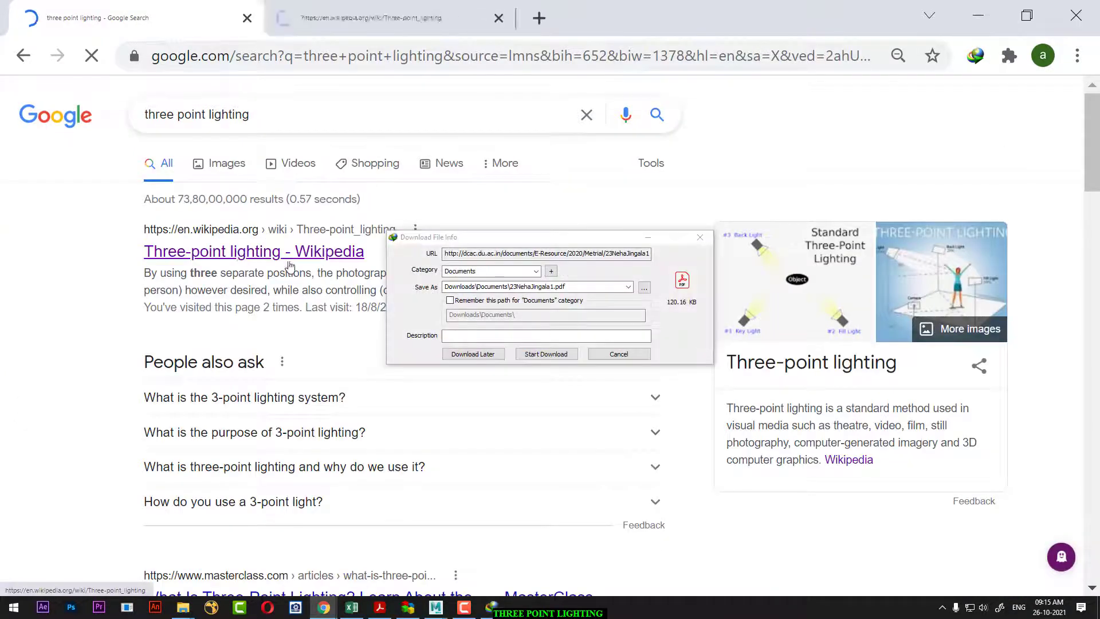
{"action": "left_click", "coordinate": [617, 353]}
{"action": "left_click", "coordinate": [579, 352]}
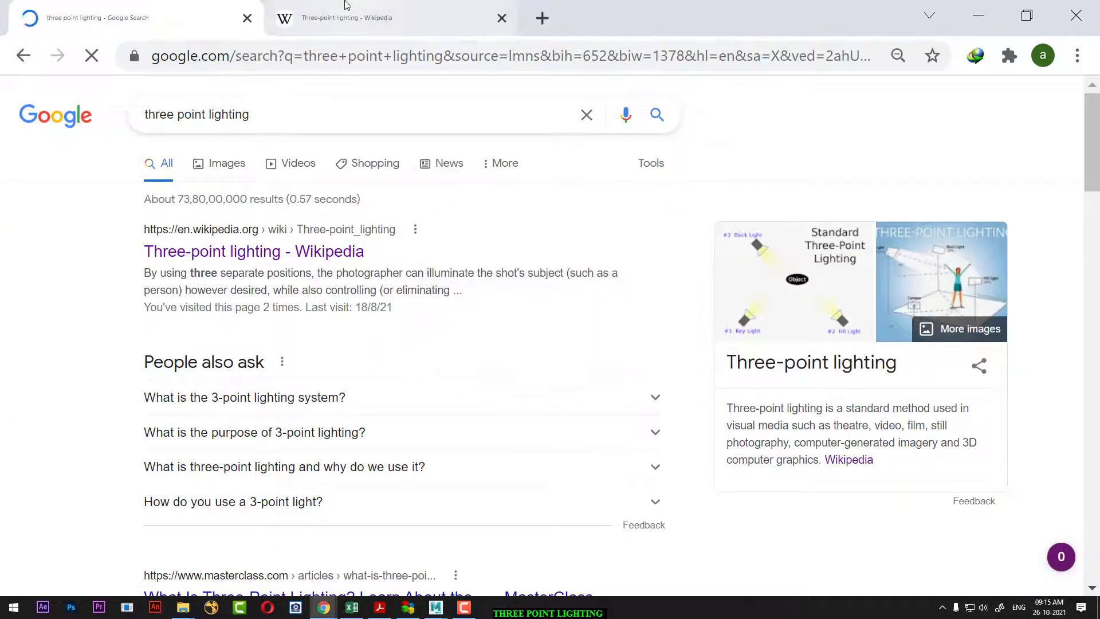
{"action": "left_click", "coordinate": [358, 20]}
Read the article down to its footer, then minimize Chrome.
{"action": "scroll", "coordinate": [417, 324], "scroll_direction": "down", "scroll_amount": 3}
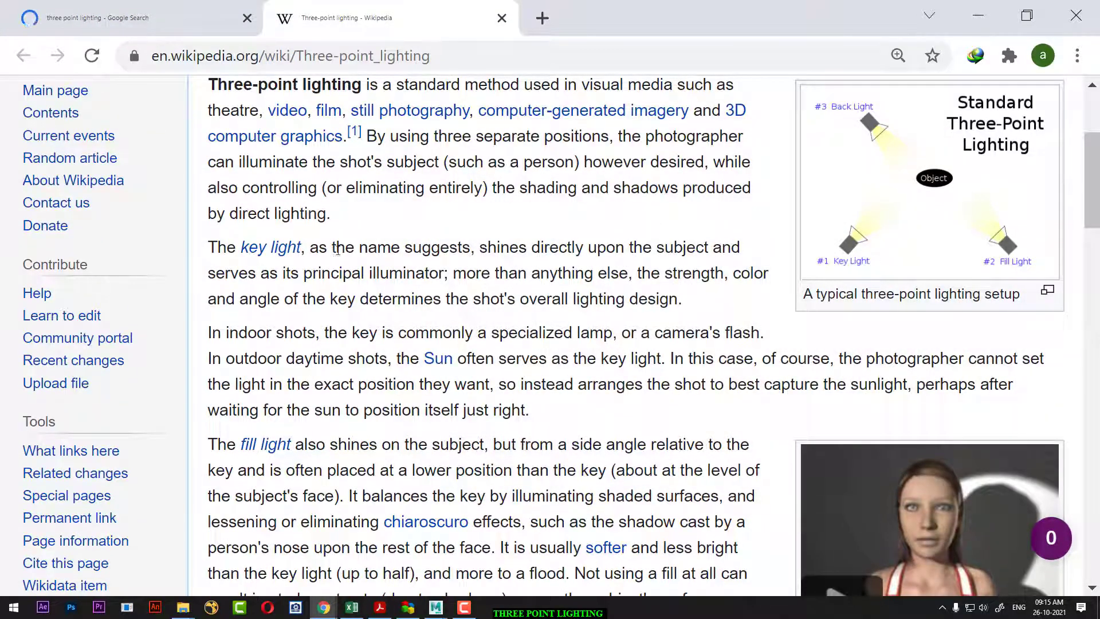
{"action": "left_click_drag", "start_coordinate": [337, 250], "coordinate": [440, 249]}
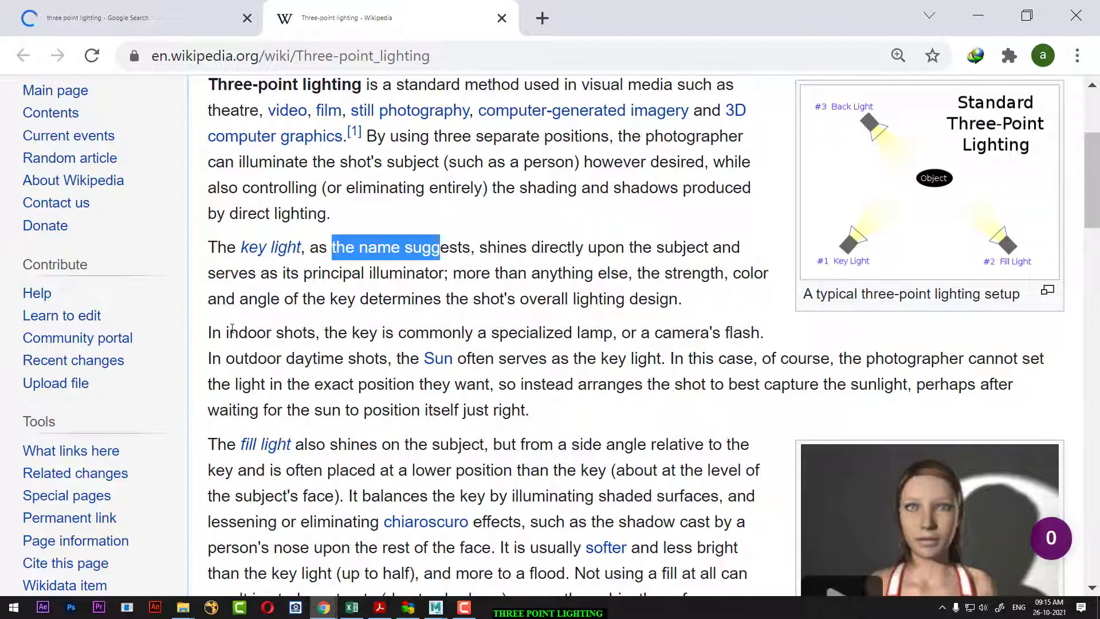
{"action": "mouse_move", "coordinate": [229, 332]}
{"action": "left_mouse_down"}
{"action": "mouse_move", "coordinate": [339, 333]}
{"action": "mouse_move", "coordinate": [464, 364]}
{"action": "left_mouse_up"}
{"action": "scroll", "coordinate": [372, 363], "scroll_direction": "down", "scroll_amount": 2}
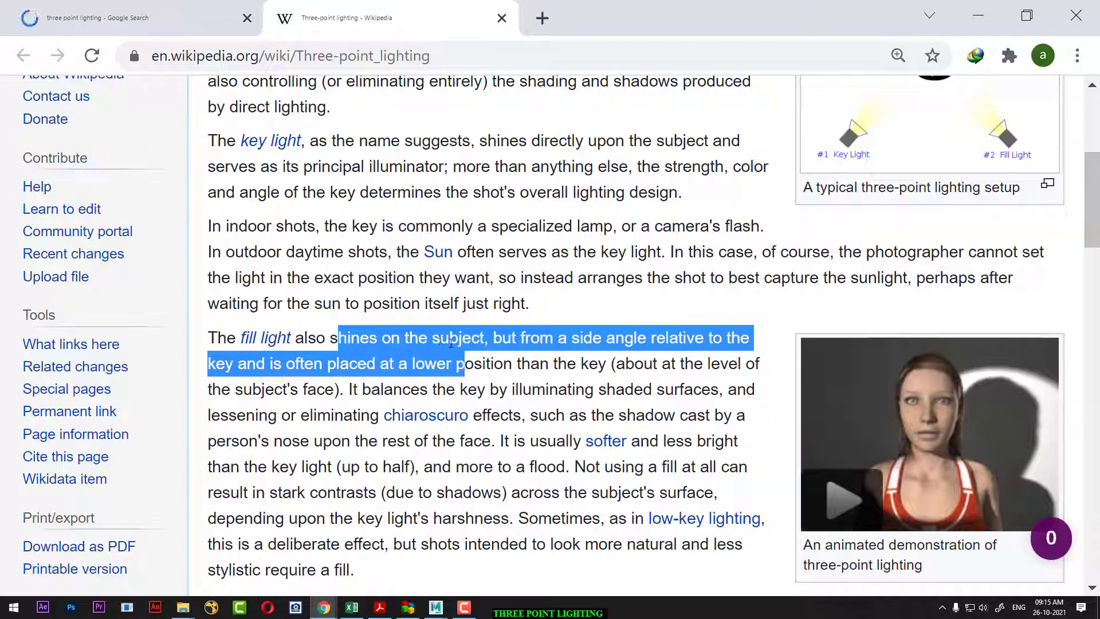
{"action": "scroll", "coordinate": [452, 344], "scroll_direction": "down", "scroll_amount": 1}
{"action": "scroll", "coordinate": [453, 350], "scroll_direction": "down", "scroll_amount": 7}
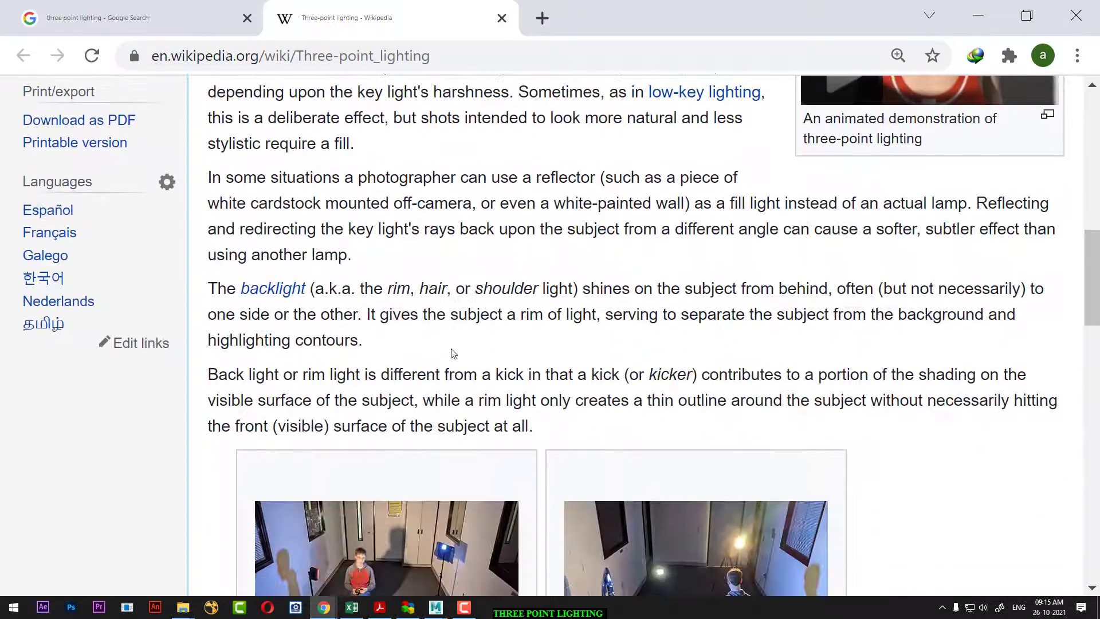
{"action": "scroll", "coordinate": [428, 261], "scroll_direction": "down", "scroll_amount": 1}
{"action": "scroll", "coordinate": [427, 275], "scroll_direction": "down", "scroll_amount": 3}
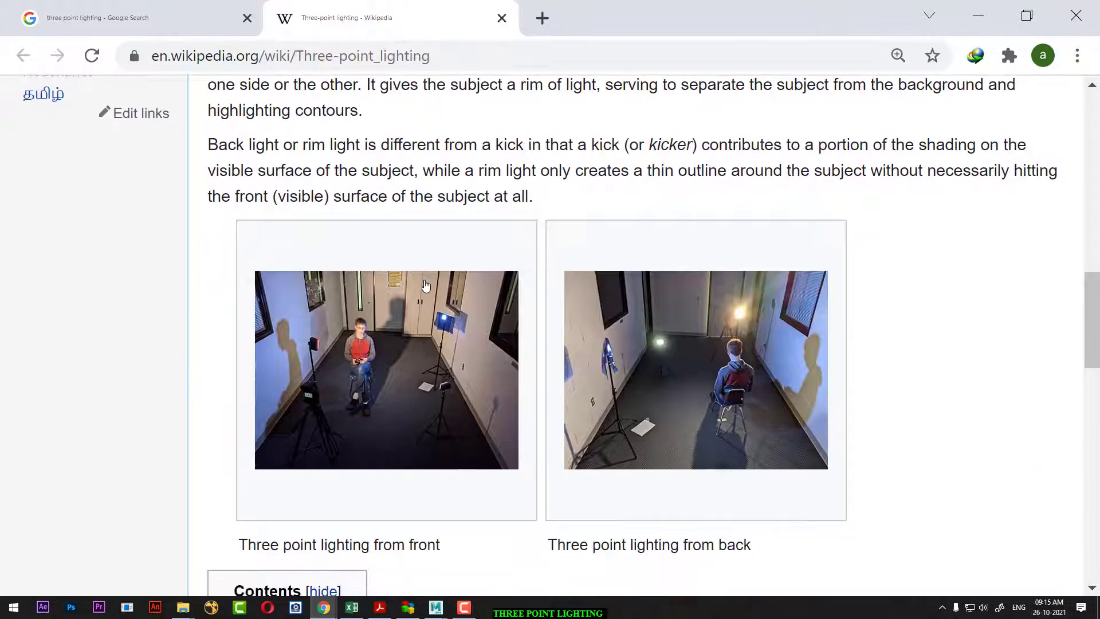
{"action": "scroll", "coordinate": [424, 289], "scroll_direction": "down", "scroll_amount": 5}
{"action": "scroll", "coordinate": [425, 305], "scroll_direction": "down", "scroll_amount": 5}
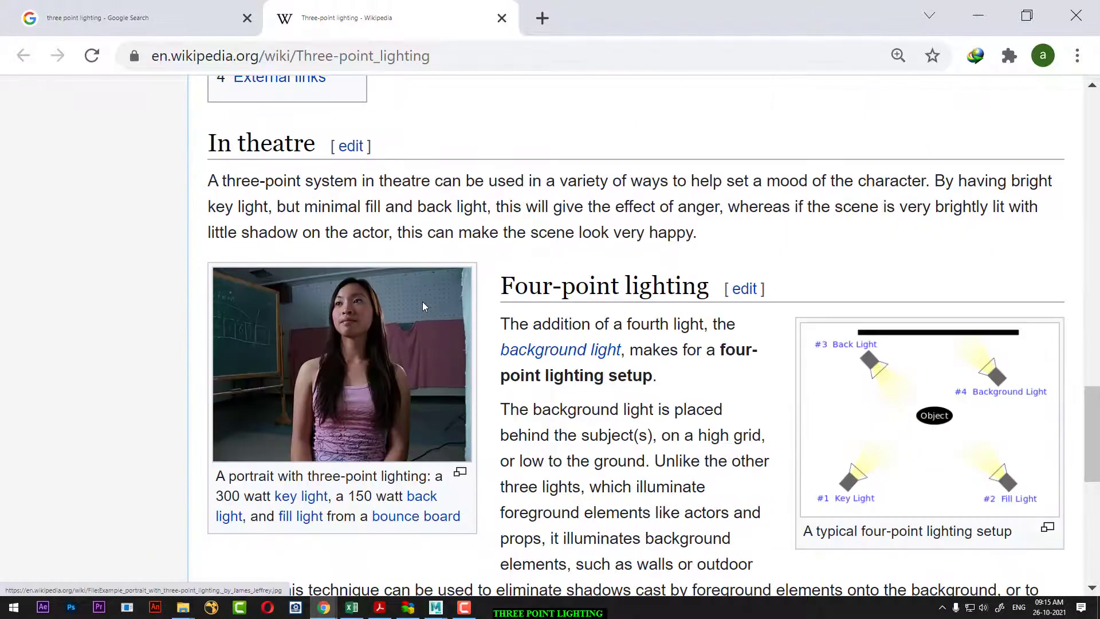
{"action": "scroll", "coordinate": [517, 397], "scroll_direction": "down", "scroll_amount": 3}
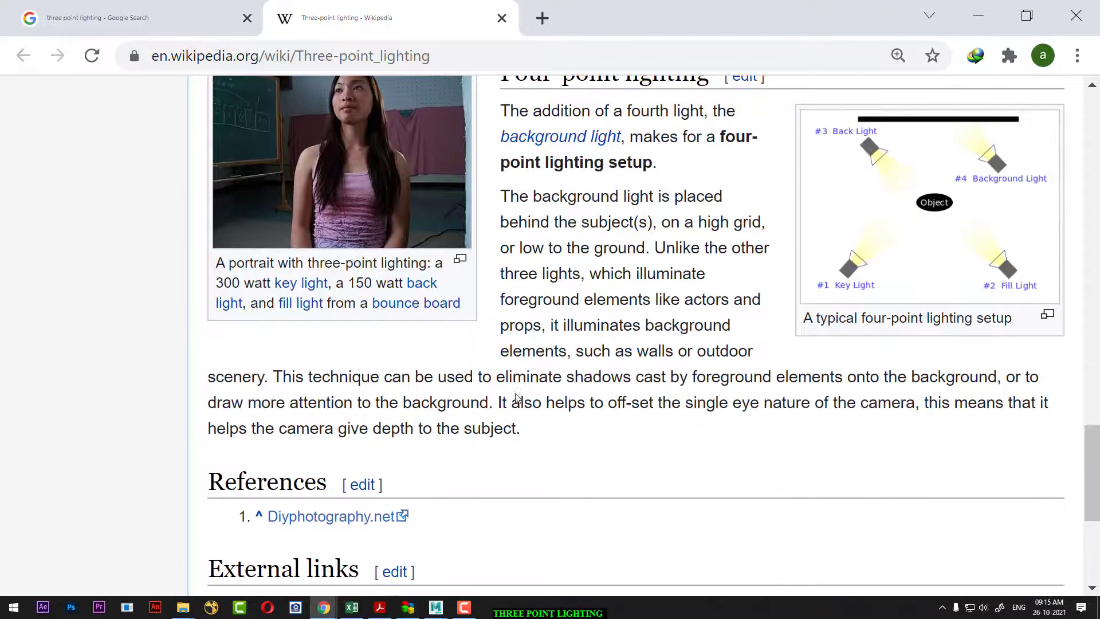
{"action": "scroll", "coordinate": [516, 394], "scroll_direction": "down", "scroll_amount": 5}
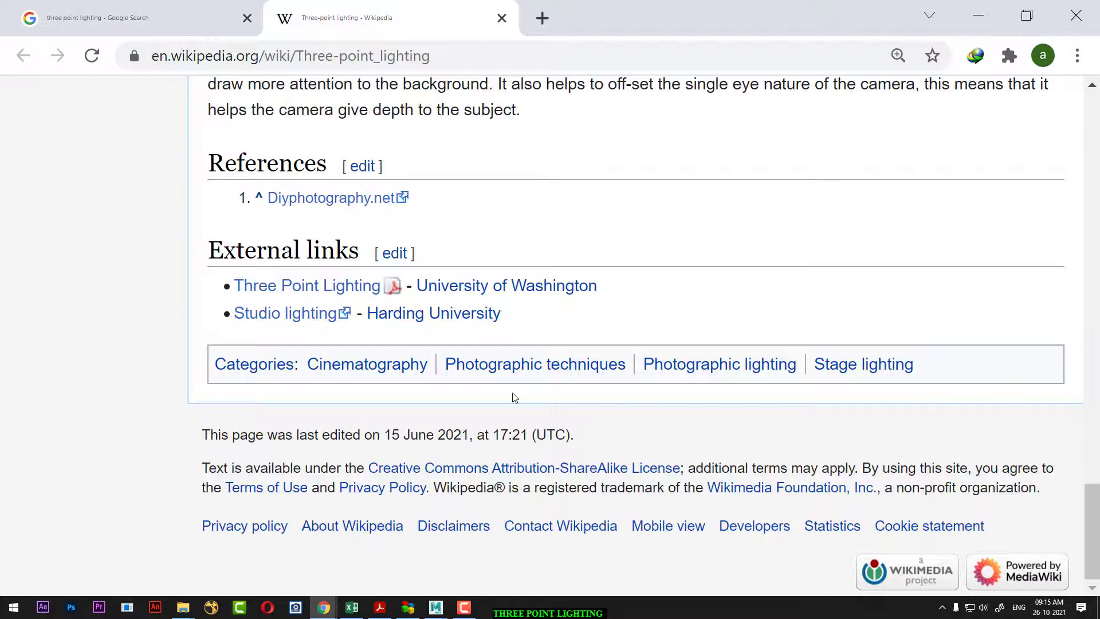
{"action": "left_click", "coordinate": [978, 15]}
Set aiAreaLight1's exposure to 10, deselect it, and render the head through camera1.
{"action": "left_click", "coordinate": [363, 361]}
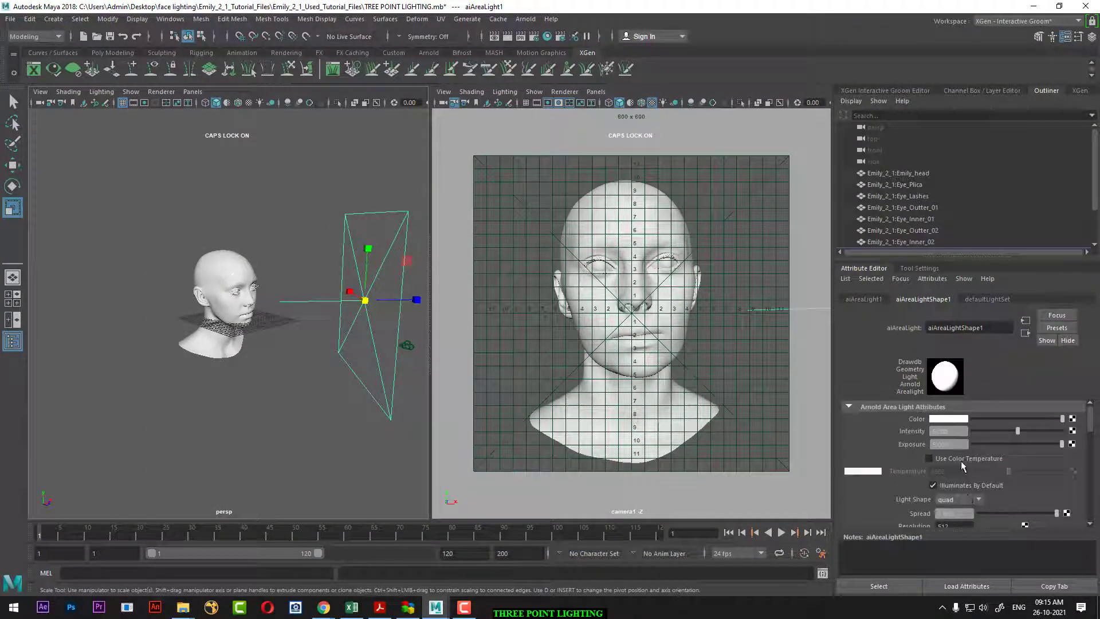
{"action": "double_click", "coordinate": [958, 432]}
{"action": "key", "text": "Tab"}
{"action": "type", "text": "10"}
{"action": "key", "text": "Return"}
{"action": "left_click", "coordinate": [732, 358]}
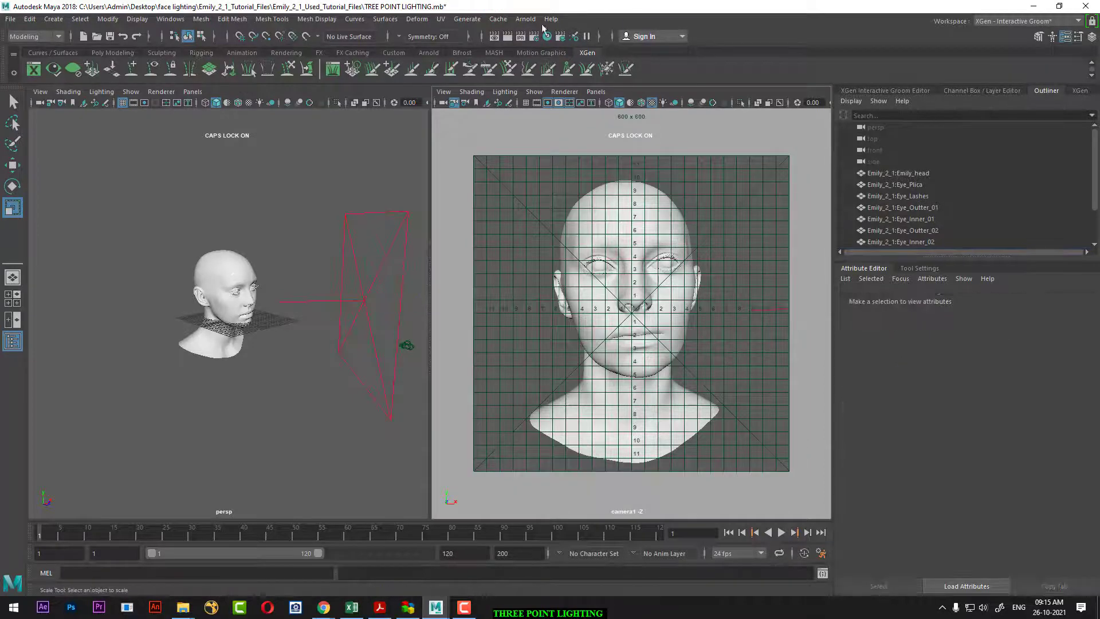
{"action": "left_click", "coordinate": [508, 36]}
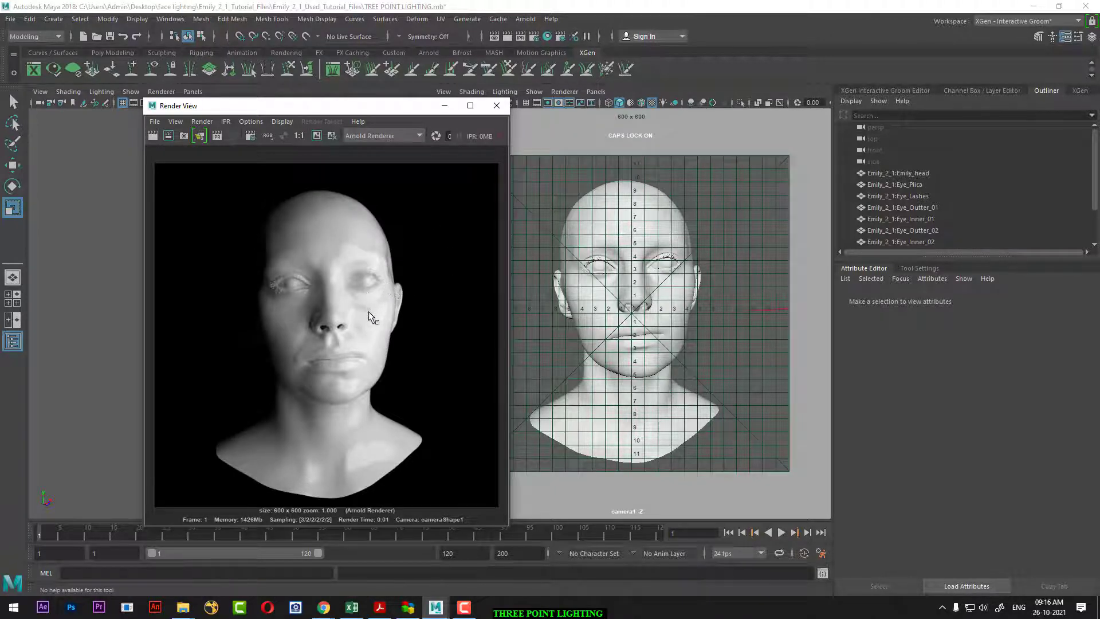
Lower the head's aiStandardSurface2 Specular Weight to 0.390 and re-render the head.
{"action": "left_click", "coordinate": [444, 106]}
{"action": "left_click", "coordinate": [236, 266]}
{"action": "right_click", "coordinate": [232, 255]}
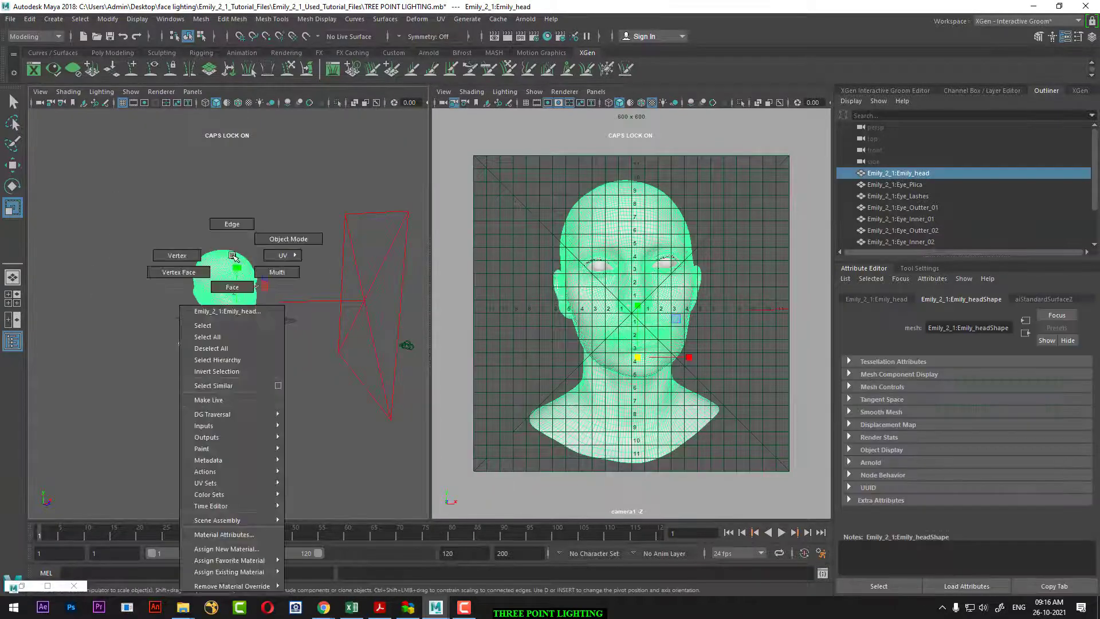
{"action": "left_click", "coordinate": [224, 534]}
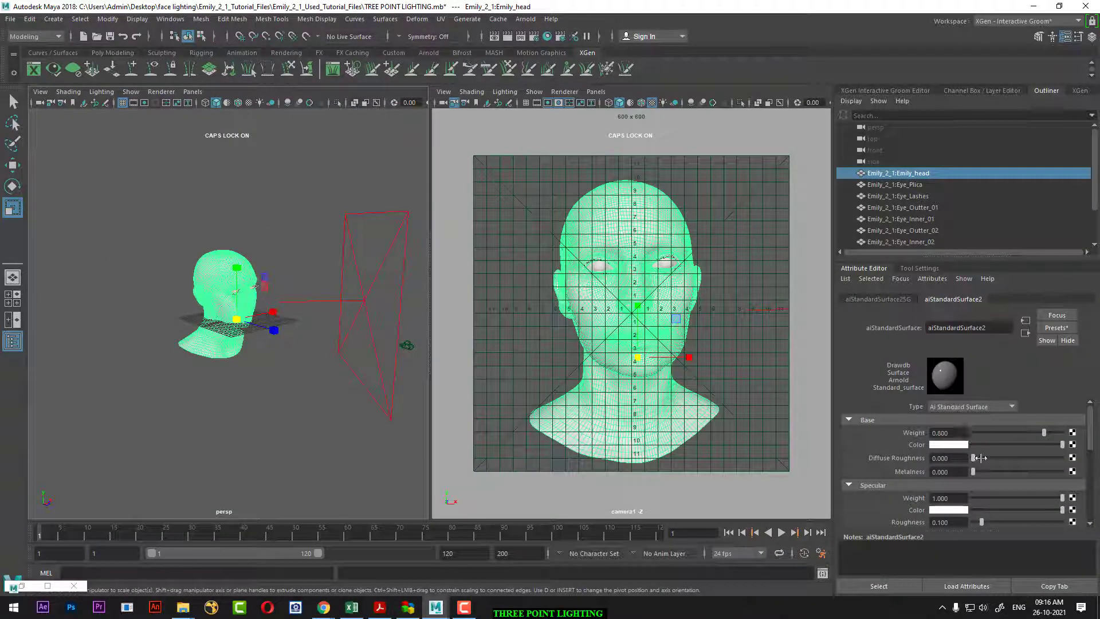
{"action": "scroll", "coordinate": [1018, 499], "scroll_direction": "down", "scroll_amount": 2}
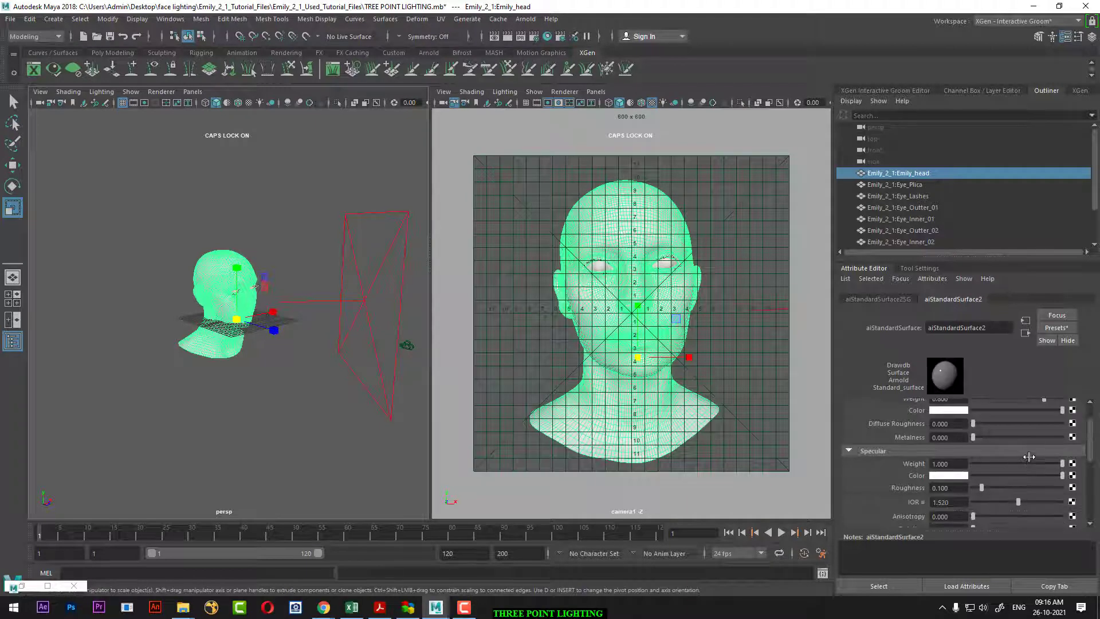
{"action": "mouse_move", "coordinate": [1028, 463]}
{"action": "left_mouse_down"}
{"action": "mouse_move", "coordinate": [1006, 463]}
{"action": "mouse_move", "coordinate": [997, 491]}
{"action": "mouse_move", "coordinate": [1013, 493]}
{"action": "left_mouse_up"}
{"action": "left_click", "coordinate": [770, 349]}
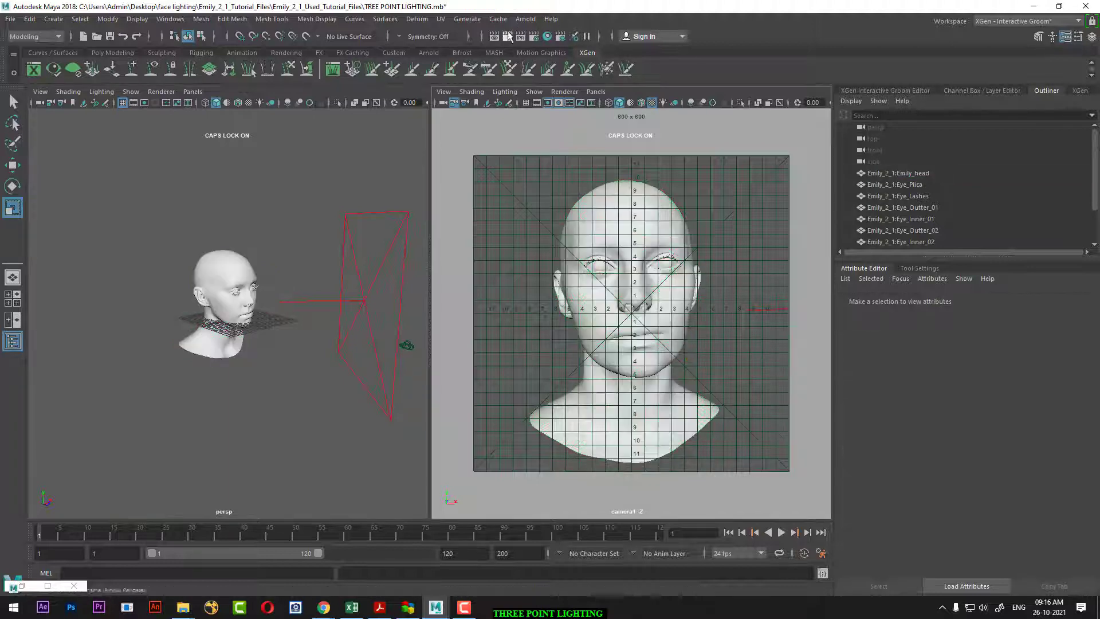
{"action": "left_click", "coordinate": [509, 36]}
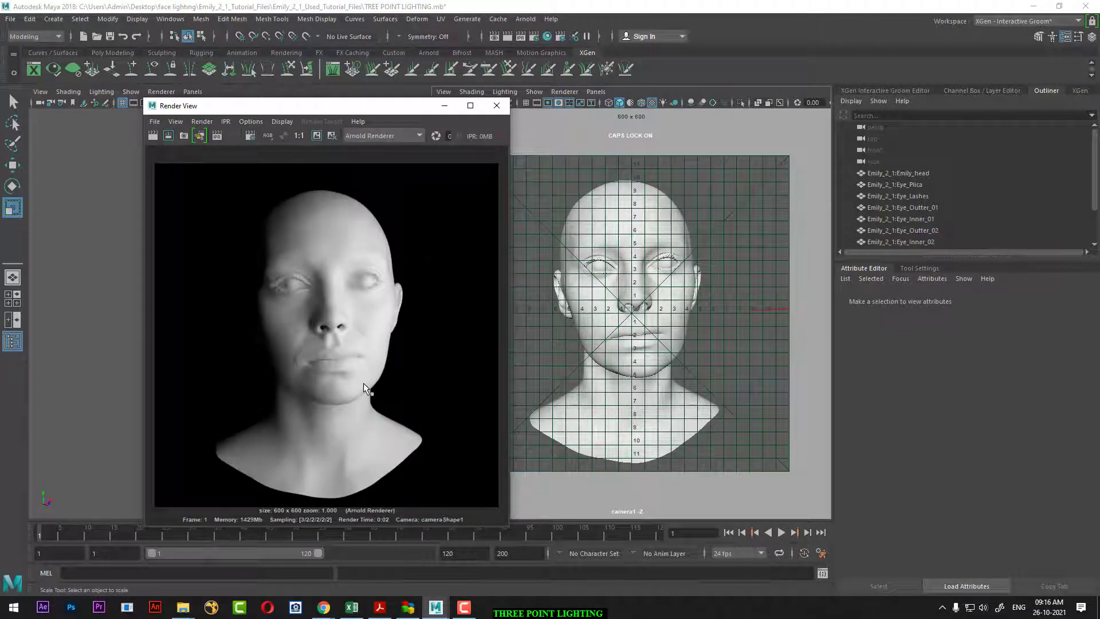
Rename the Arnold area light aiAreaLight1 to KEY in the Outliner.
{"action": "left_click", "coordinate": [446, 109]}
{"action": "left_click_drag", "start_coordinate": [294, 466], "coordinate": [285, 426], "text": "alt"}
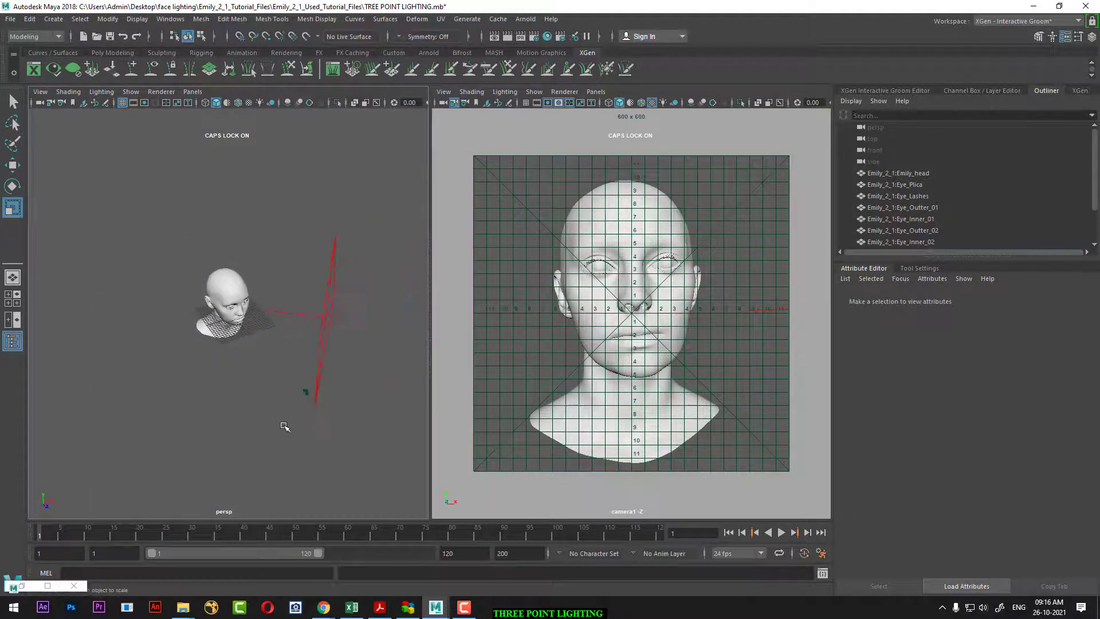
{"action": "left_click", "coordinate": [324, 344]}
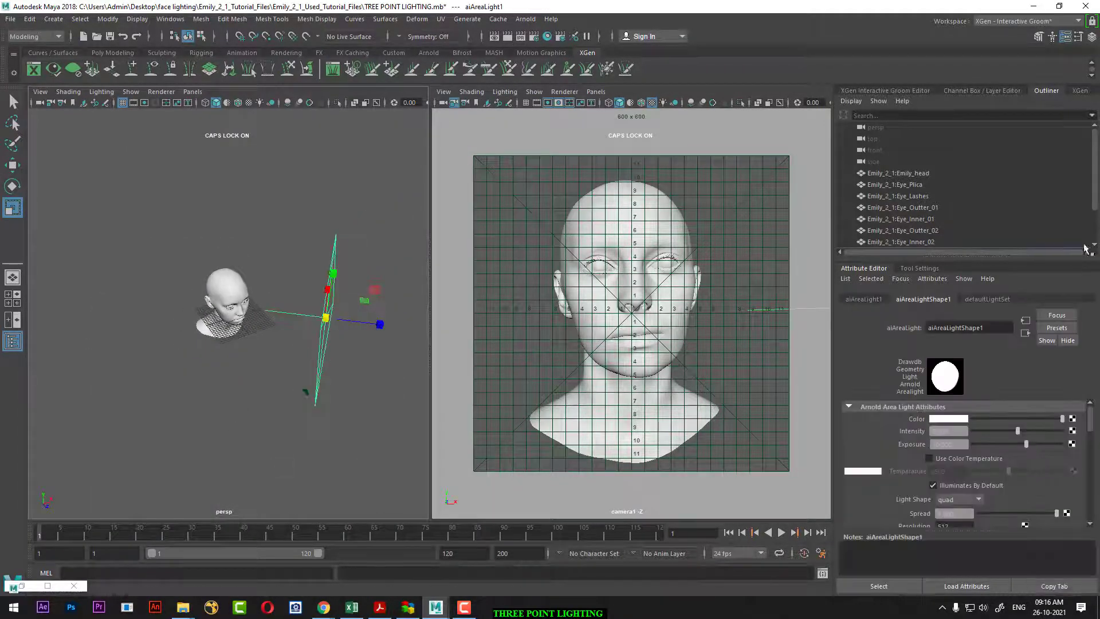
{"action": "scroll", "coordinate": [951, 189], "scroll_direction": "down", "scroll_amount": 2}
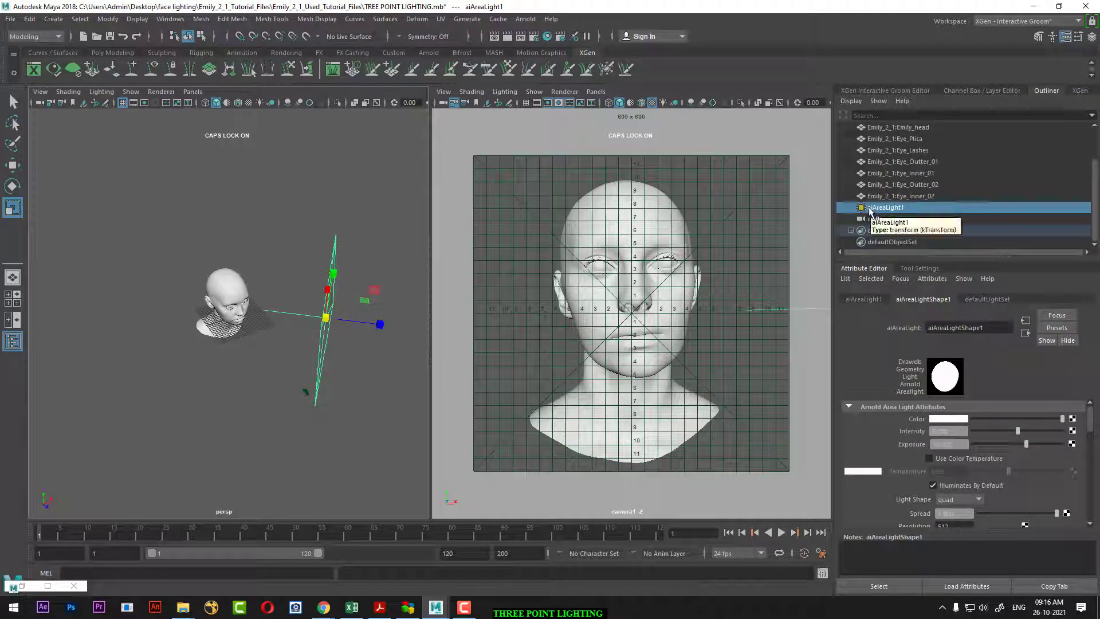
{"action": "double_click", "coordinate": [883, 208]}
{"action": "type", "text": "KEY"}
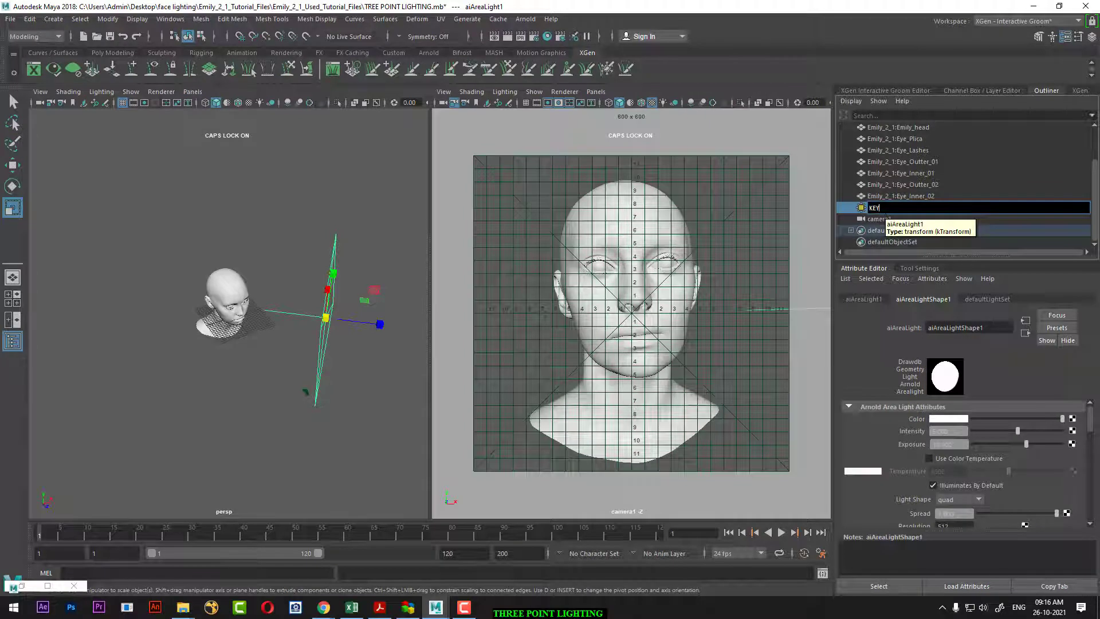
{"action": "key", "text": "Return"}
Duplicate the KEY light as KEY1.
{"action": "left_click", "coordinate": [307, 347]}
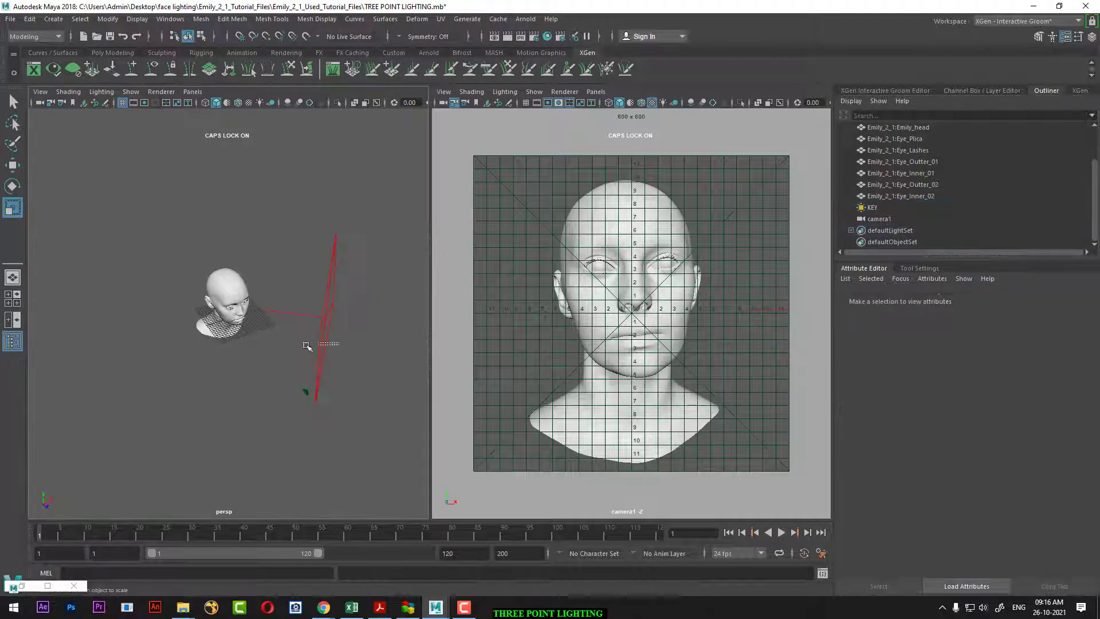
{"action": "key", "text": "w"}
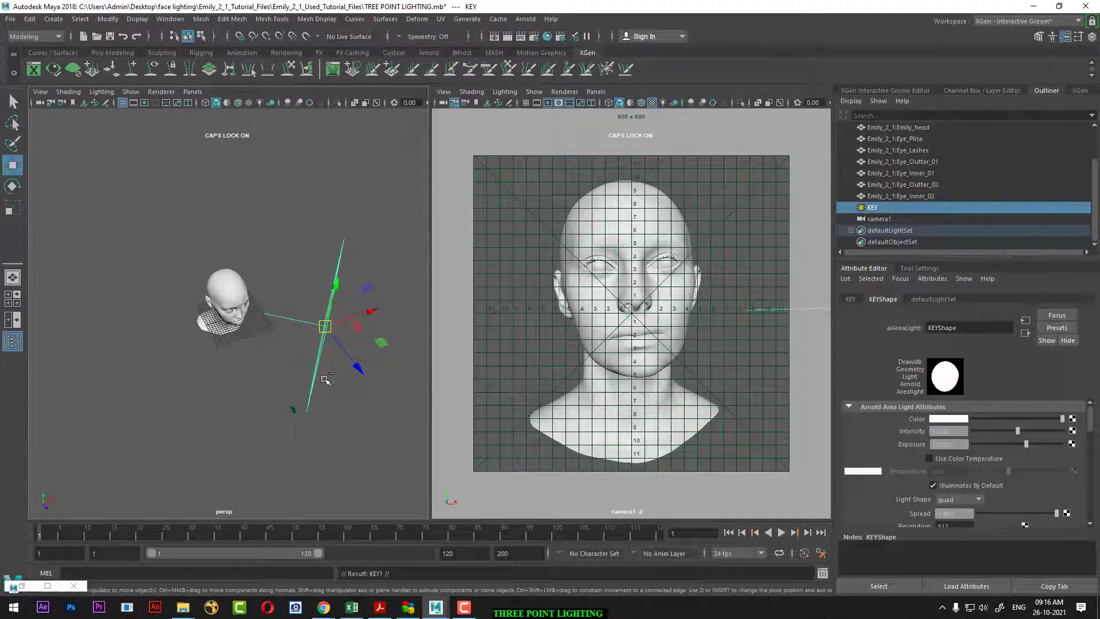
{"action": "key", "text": "ctrl+d"}
Aim KEY1 at the head from above and behind on the left, then return to persp.
{"action": "left_click", "coordinate": [187, 92]}
{"action": "left_click", "coordinate": [208, 139]}
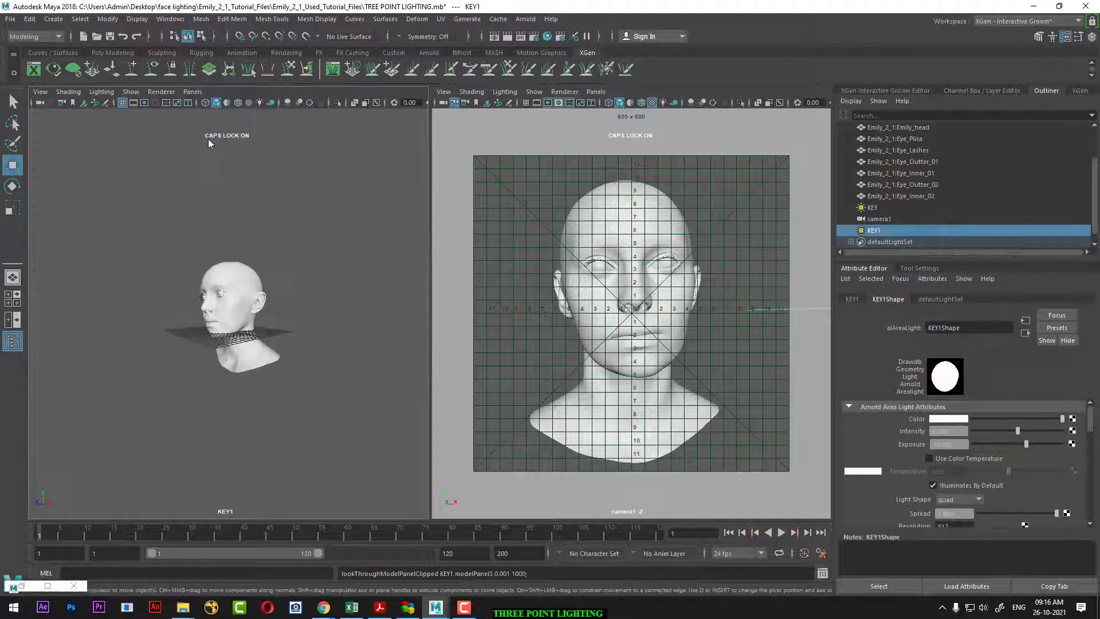
{"action": "scroll", "coordinate": [156, 314], "scroll_direction": "down", "scroll_amount": 5}
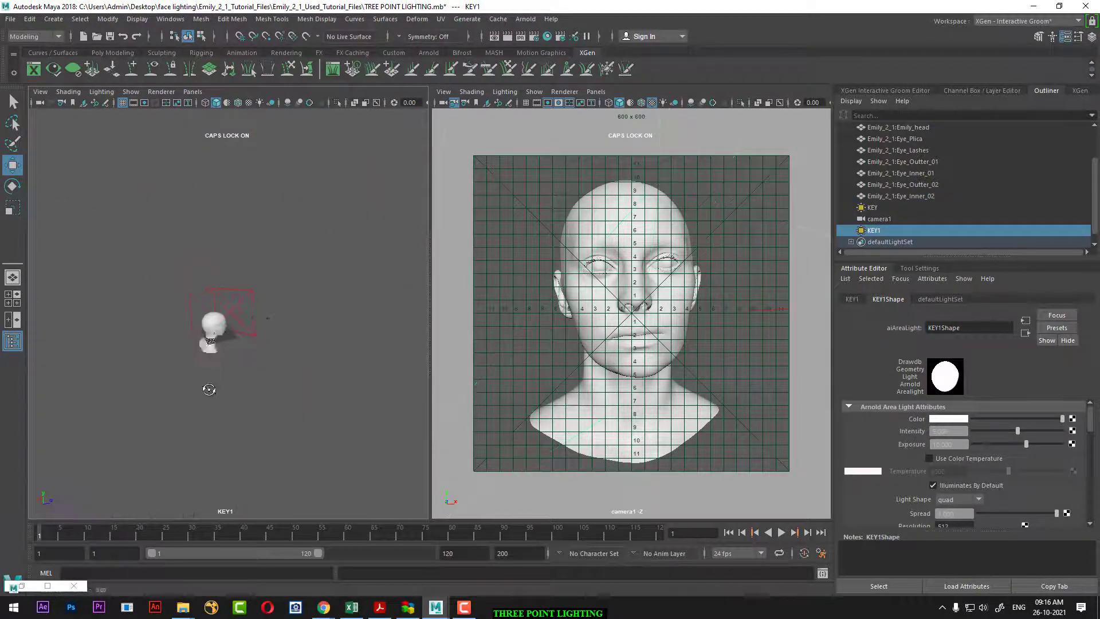
{"action": "left_click_drag", "start_coordinate": [218, 333], "coordinate": [287, 369], "text": "alt"}
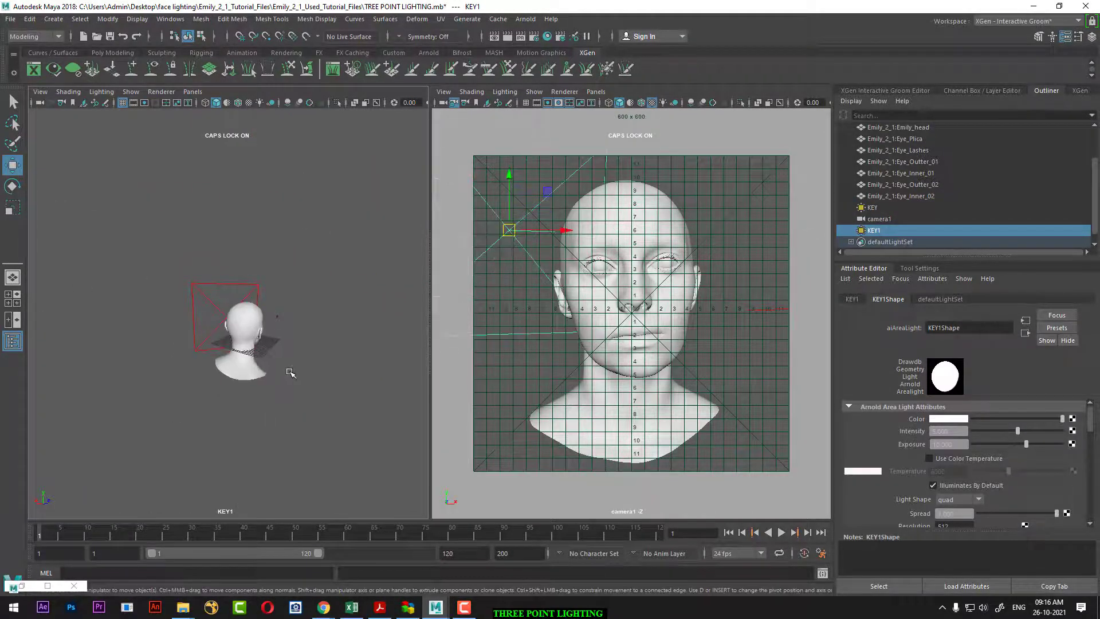
{"action": "key", "text": "space"}
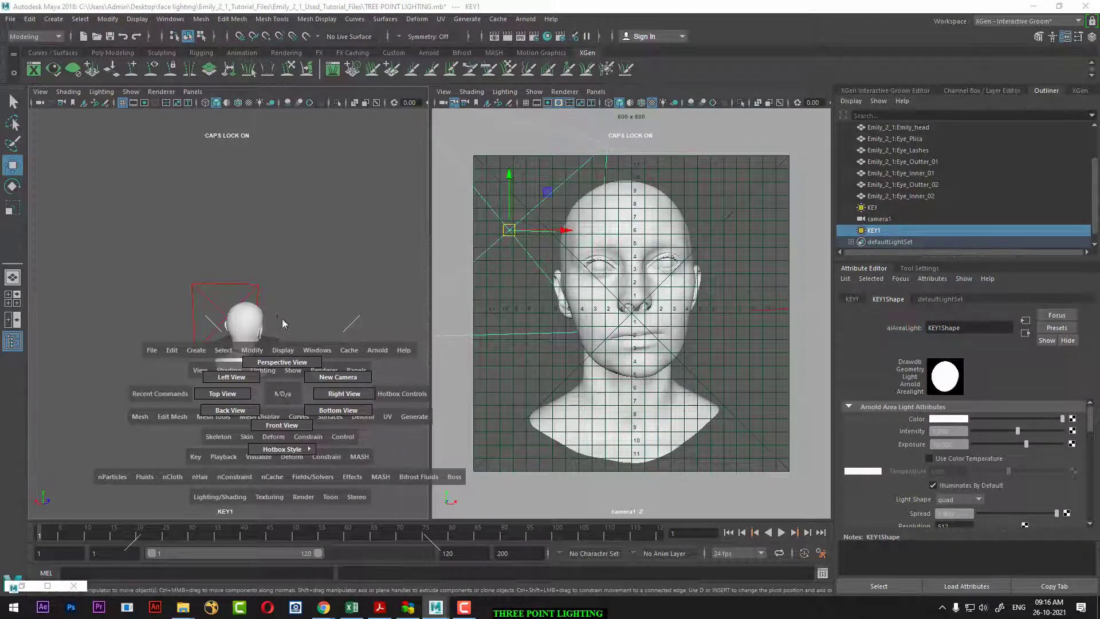
{"action": "mouse_move", "coordinate": [282, 397]}
{"action": "left_mouse_down"}
{"action": "mouse_move", "coordinate": [291, 334]}
{"action": "mouse_move", "coordinate": [248, 344]}
{"action": "mouse_move", "coordinate": [248, 354]}
{"action": "left_mouse_up"}
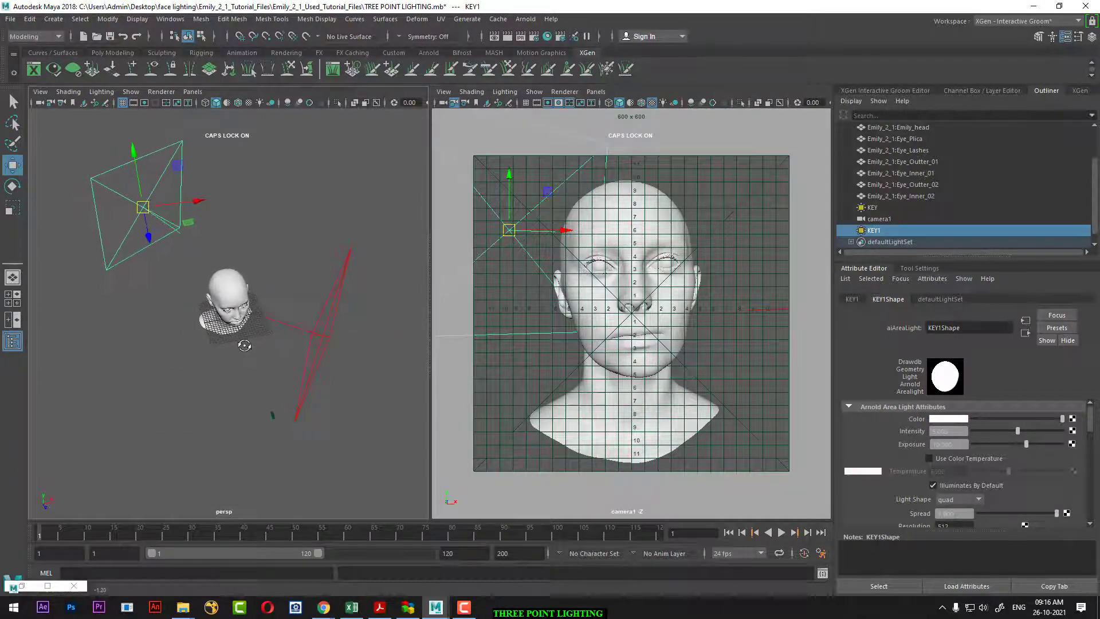
Render the head lit by KEY and KEY1, keeping the previous render to compare.
{"action": "left_click", "coordinate": [736, 340]}
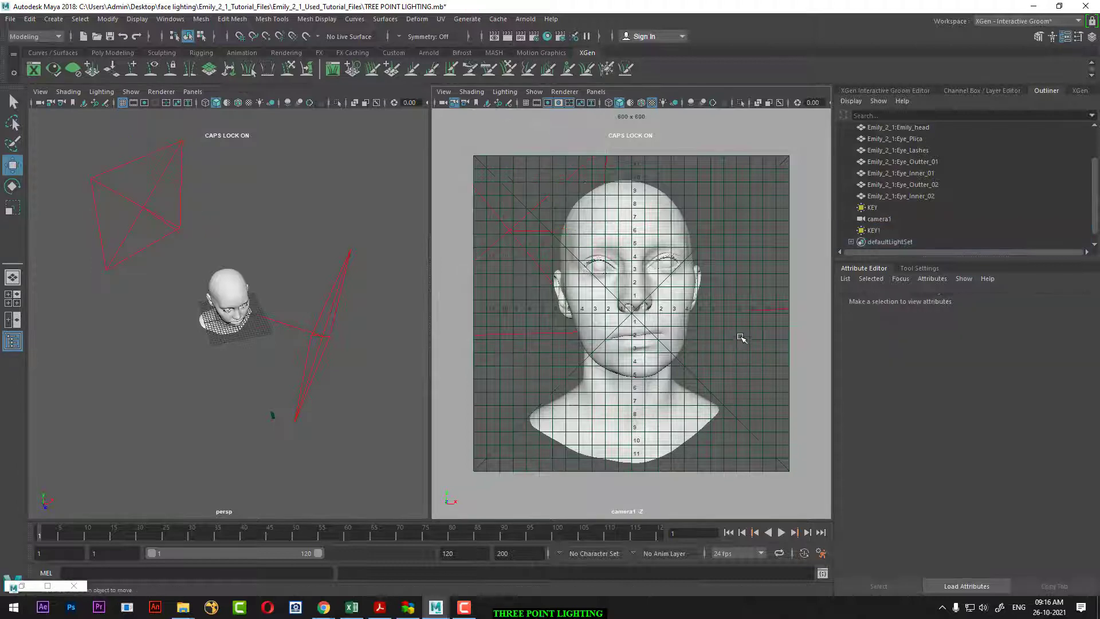
{"action": "left_click", "coordinate": [508, 36]}
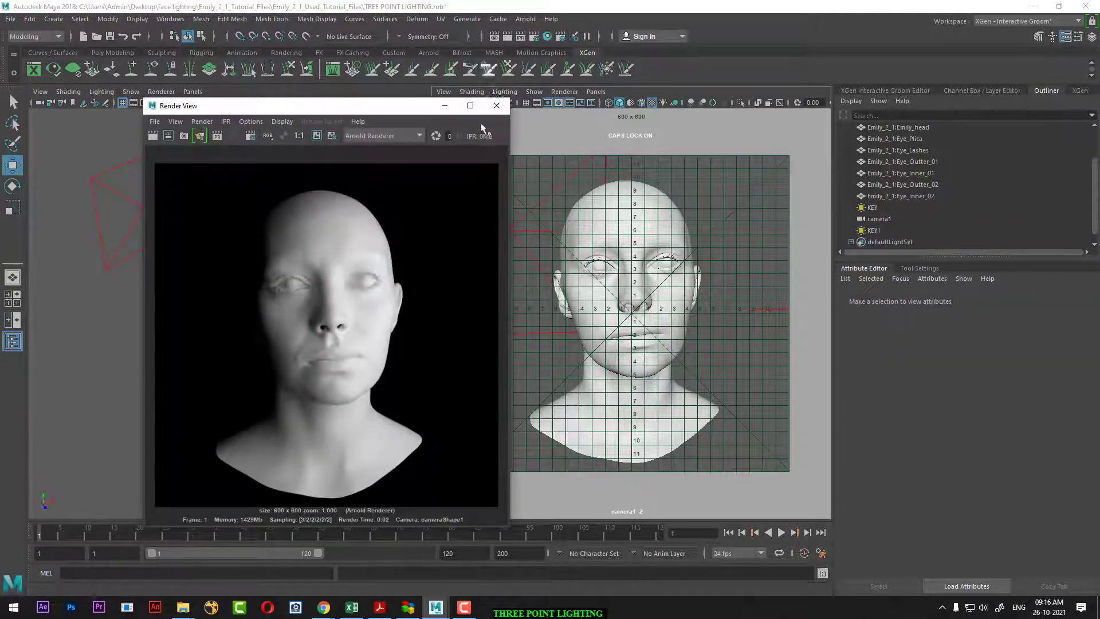
{"action": "left_click", "coordinate": [317, 136]}
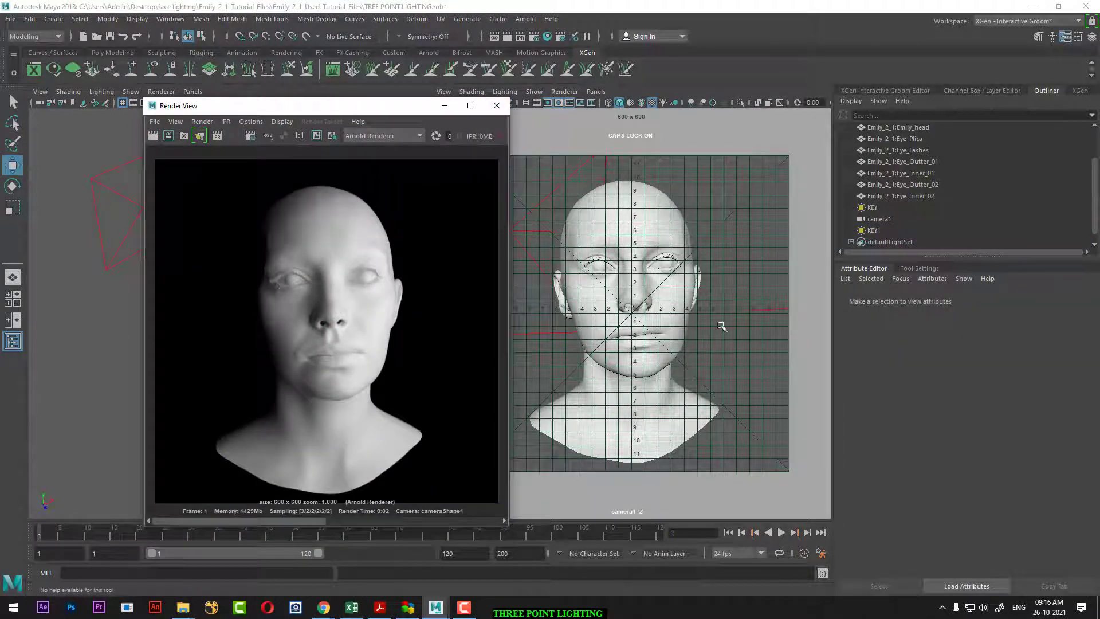
{"action": "left_click", "coordinate": [152, 135]}
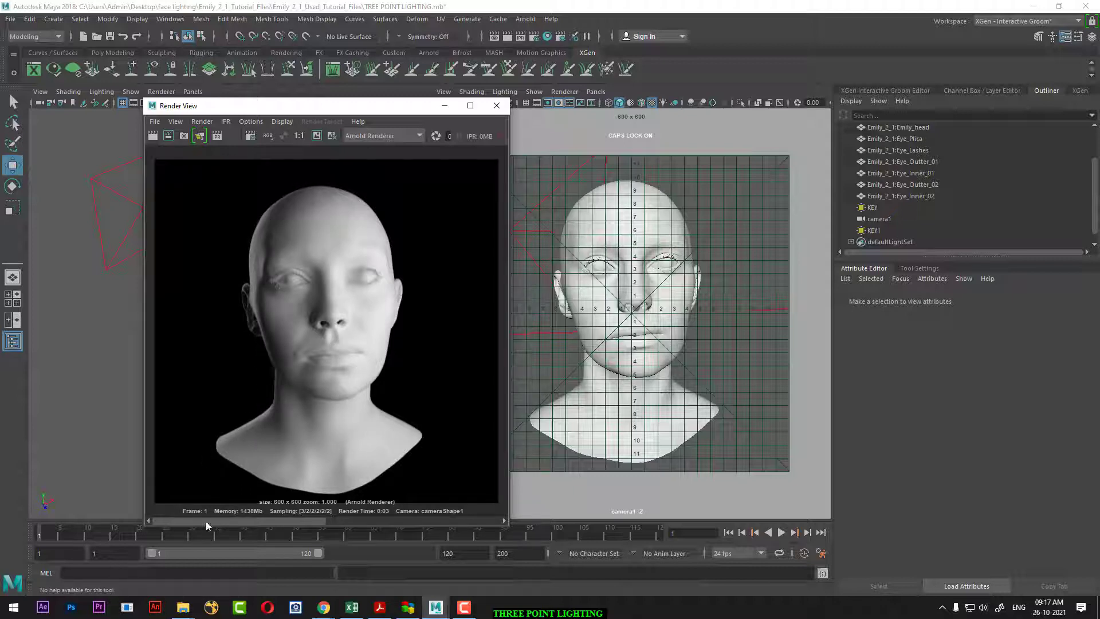
{"action": "mouse_move", "coordinate": [205, 521]}
{"action": "left_mouse_down"}
{"action": "mouse_move", "coordinate": [403, 519]}
{"action": "mouse_move", "coordinate": [227, 521]}
{"action": "left_mouse_up"}
Tint the KEY1 light cyan-blue and render the head through camera1.
{"action": "left_click", "coordinate": [444, 105]}
{"action": "left_click", "coordinate": [874, 229]}
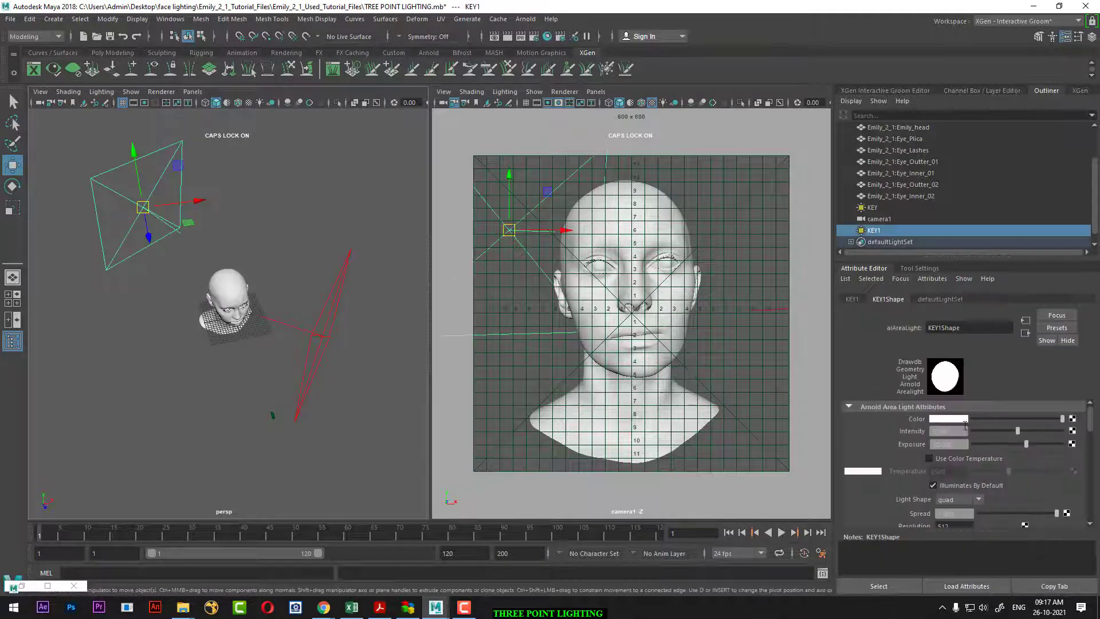
{"action": "left_click", "coordinate": [958, 419]}
{"action": "left_click", "coordinate": [955, 391]}
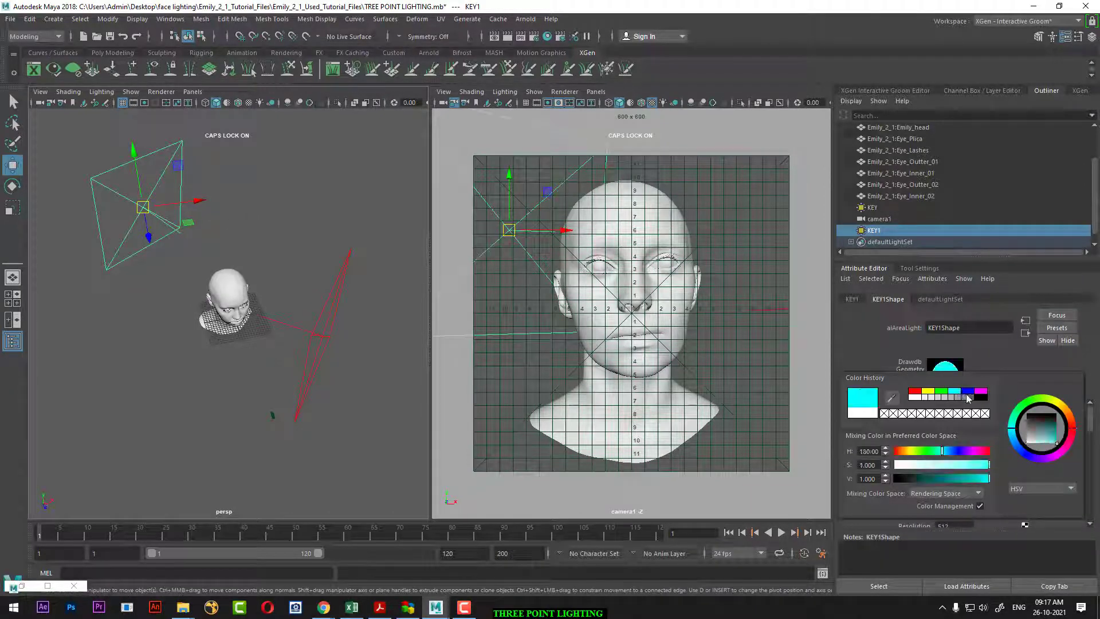
{"action": "left_click_drag", "start_coordinate": [1018, 441], "coordinate": [1021, 445]}
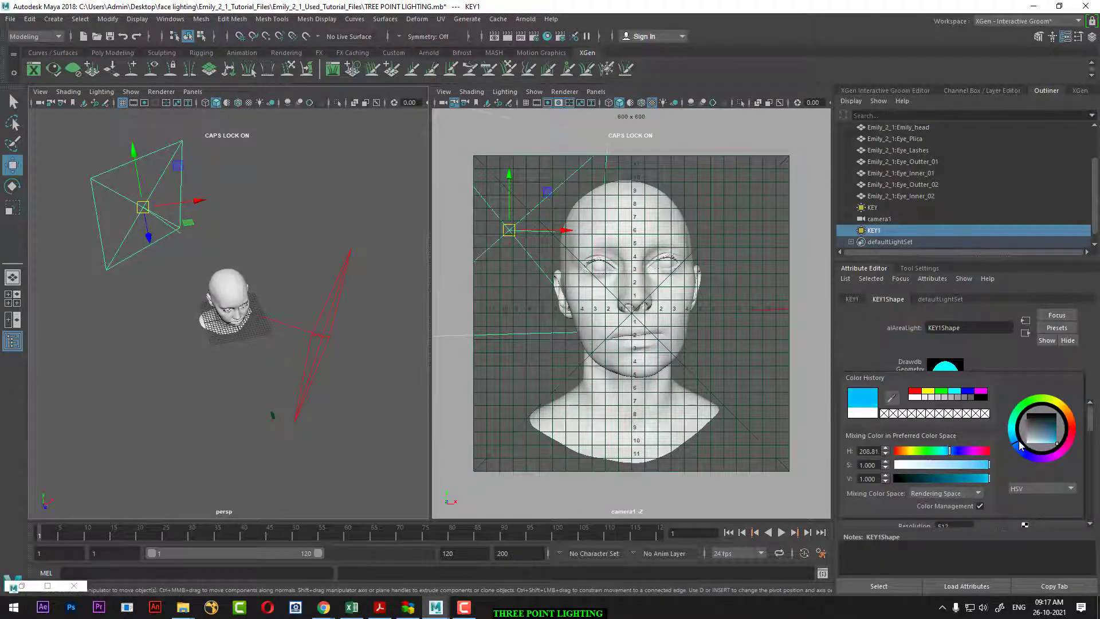
{"action": "left_click", "coordinate": [807, 344]}
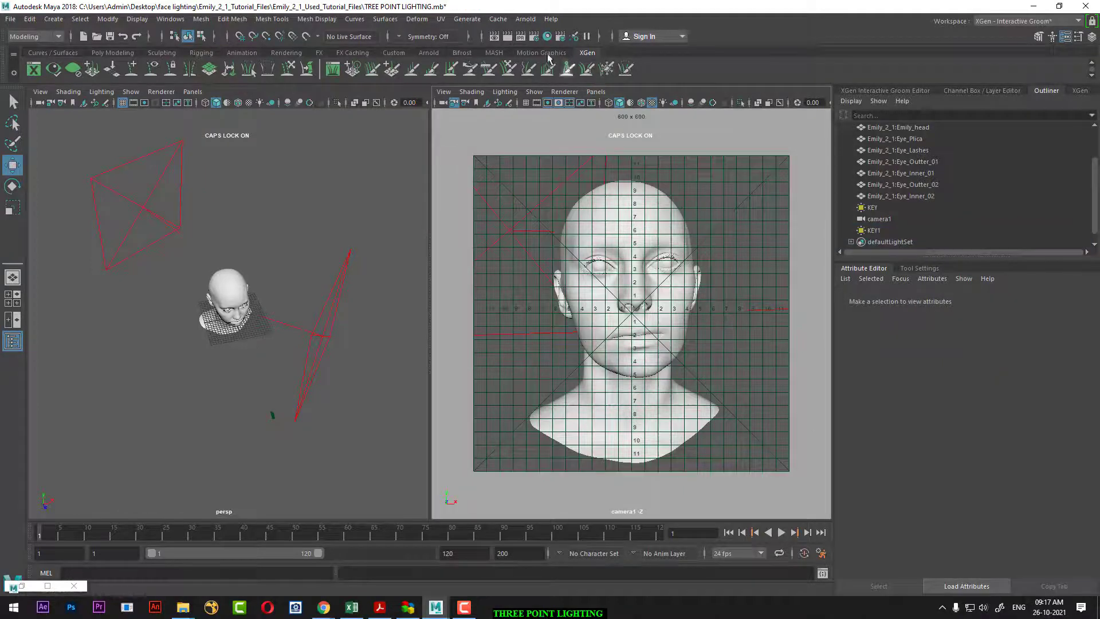
{"action": "left_click", "coordinate": [494, 36]}
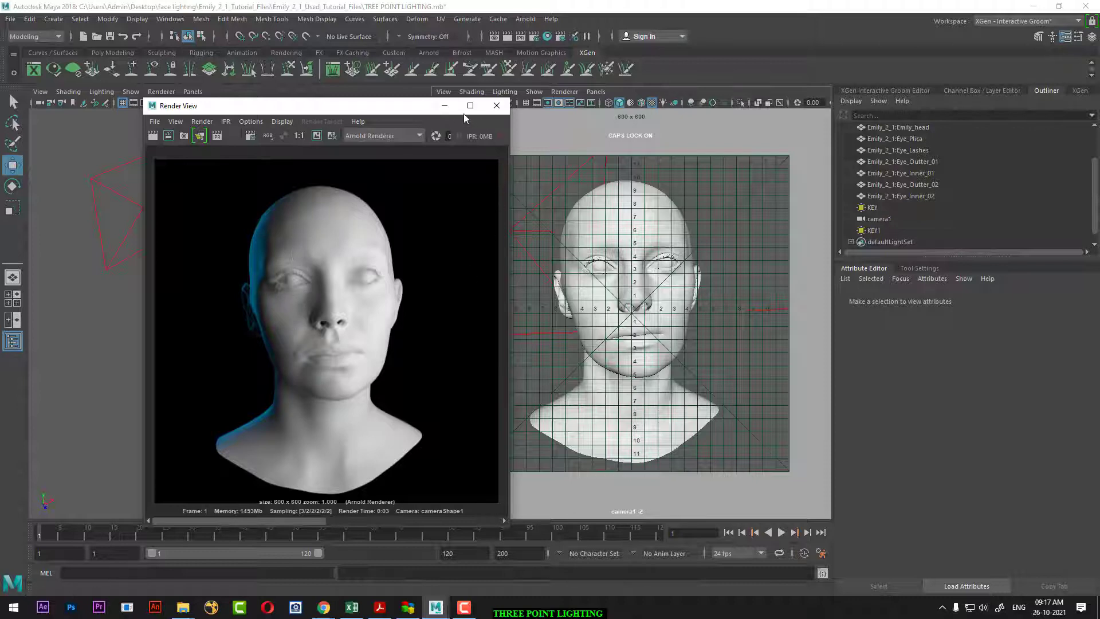
Set the cyan KEY1 light's intensity to 10.
{"action": "left_click", "coordinate": [445, 105]}
{"action": "left_click_drag", "start_coordinate": [372, 244], "coordinate": [327, 315]}
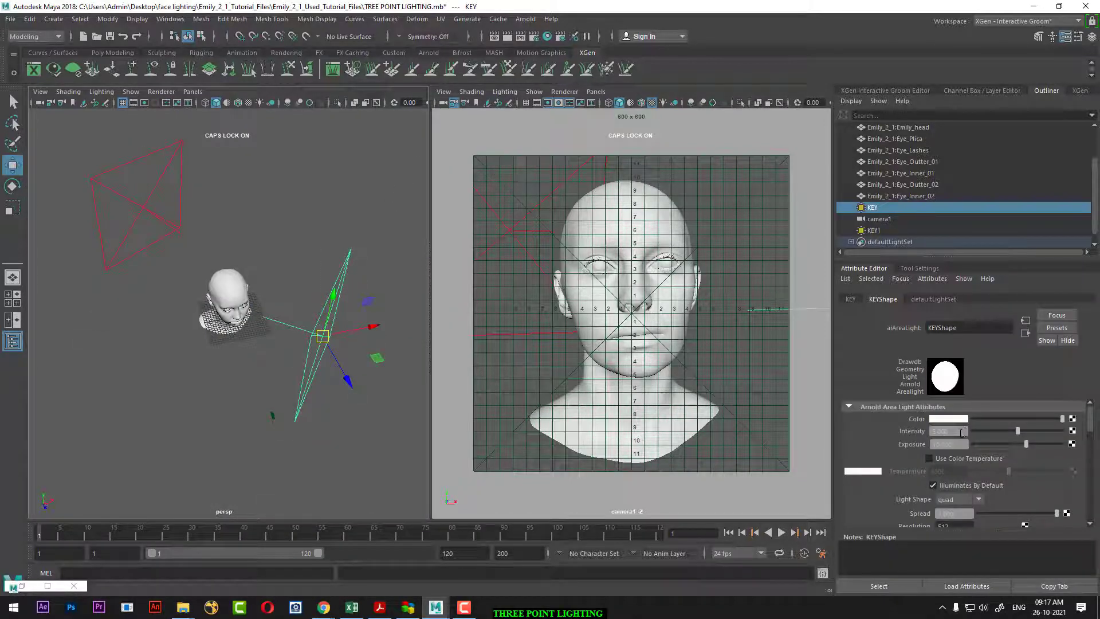
{"action": "left_click_drag", "start_coordinate": [193, 182], "coordinate": [144, 197]}
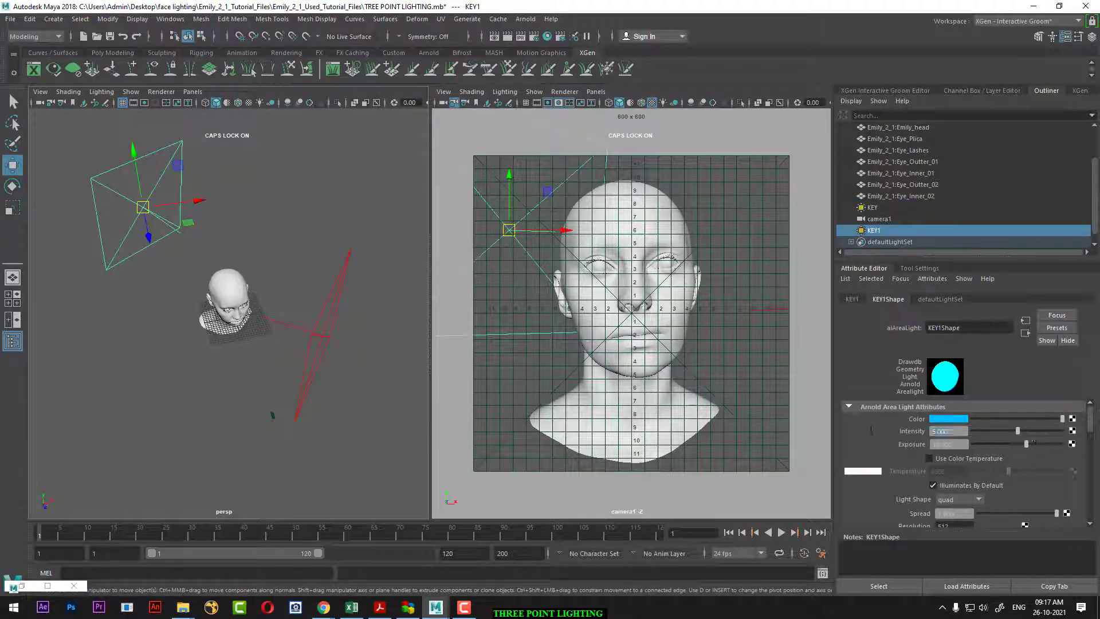
{"action": "type", "text": "10"}
{"action": "key", "text": "Return"}
Render through camera1 to check KEY1 at intensity 10, then select the KEY light.
{"action": "left_click", "coordinate": [726, 338]}
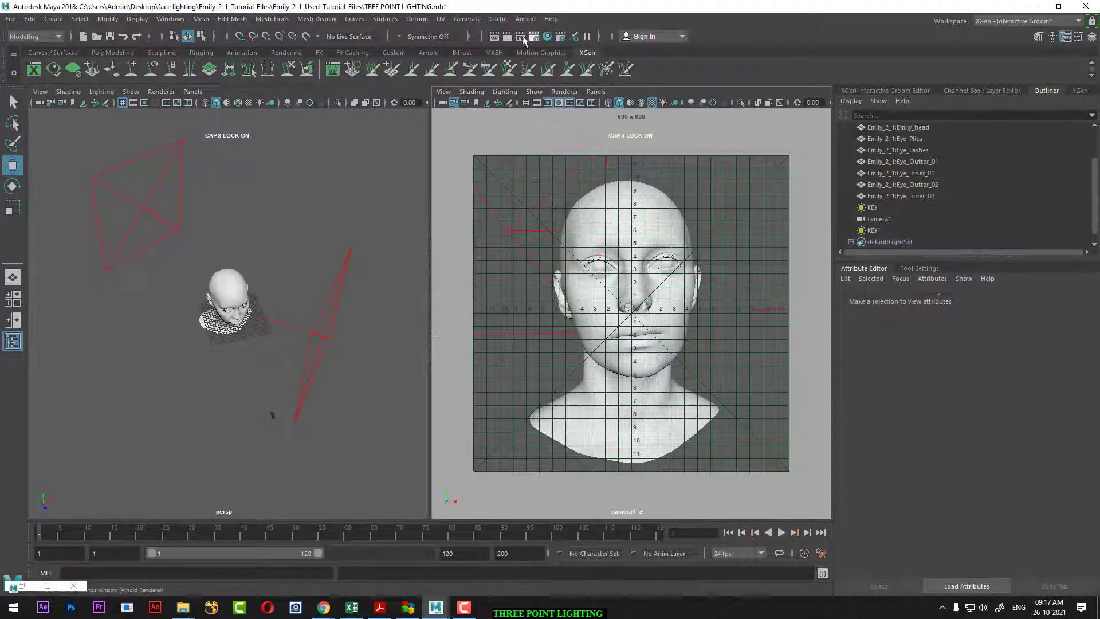
{"action": "left_click", "coordinate": [508, 36]}
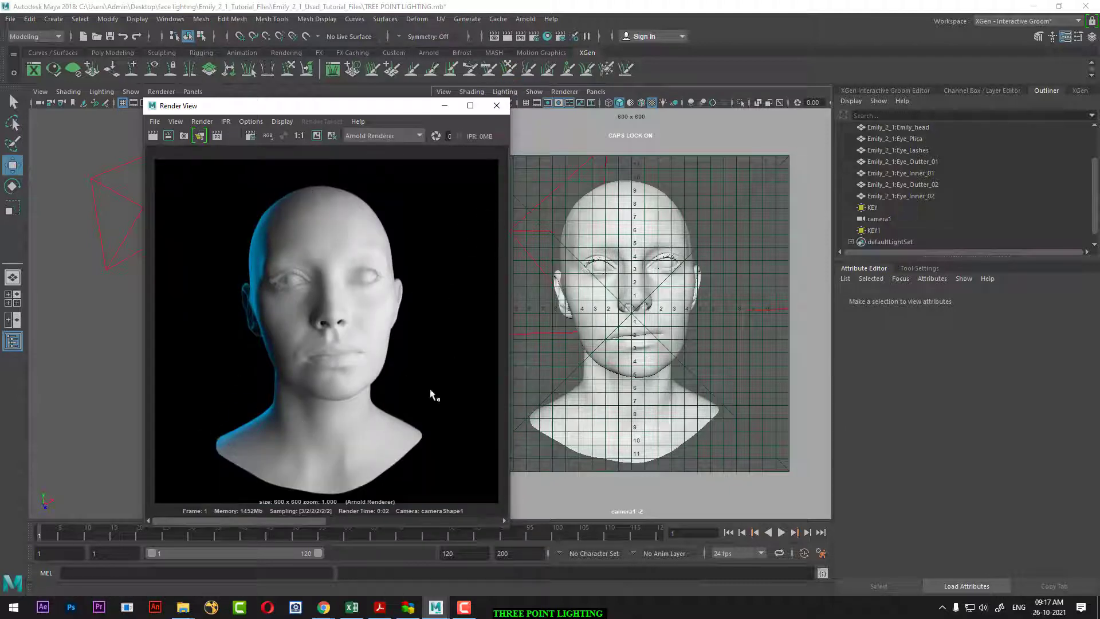
{"action": "left_click", "coordinate": [496, 106]}
{"action": "left_click", "coordinate": [152, 221]}
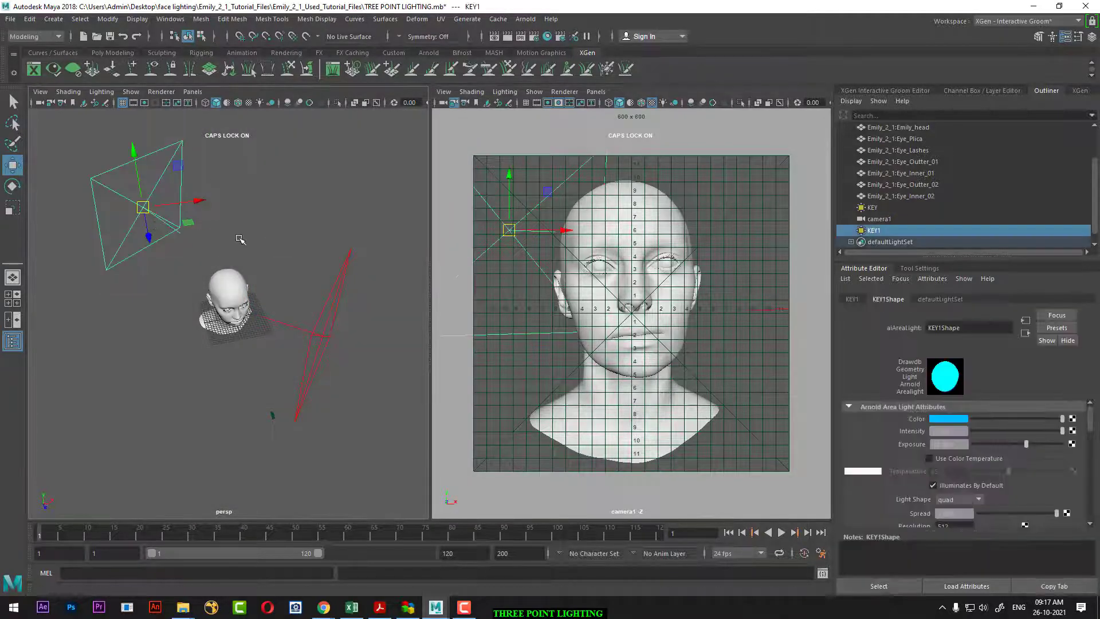
{"action": "left_click", "coordinate": [464, 607]}
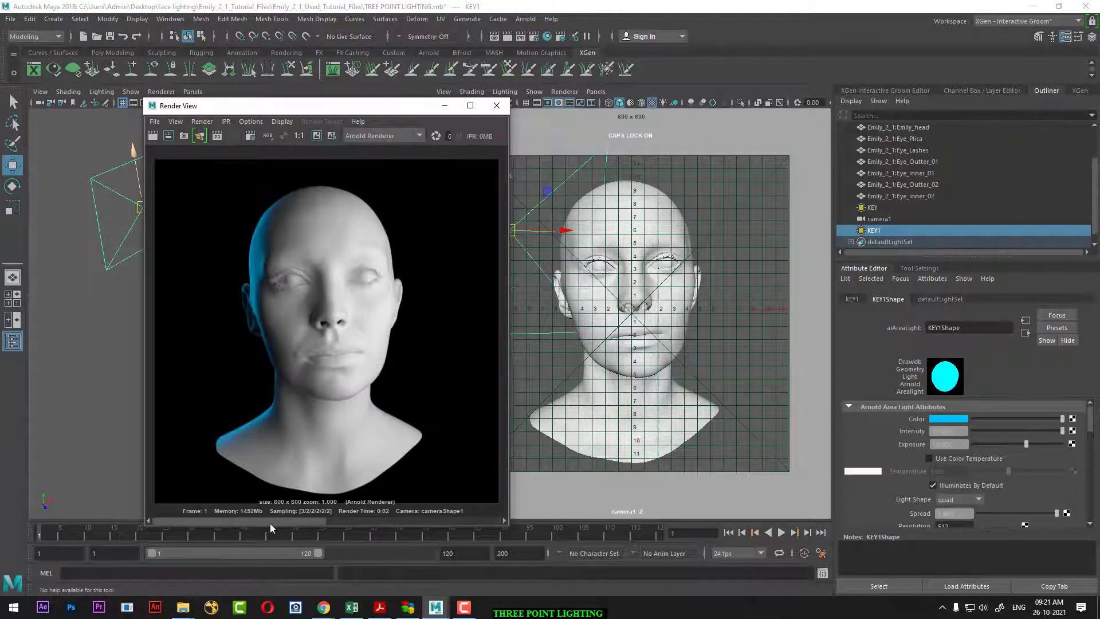
{"action": "left_click", "coordinate": [498, 106]}
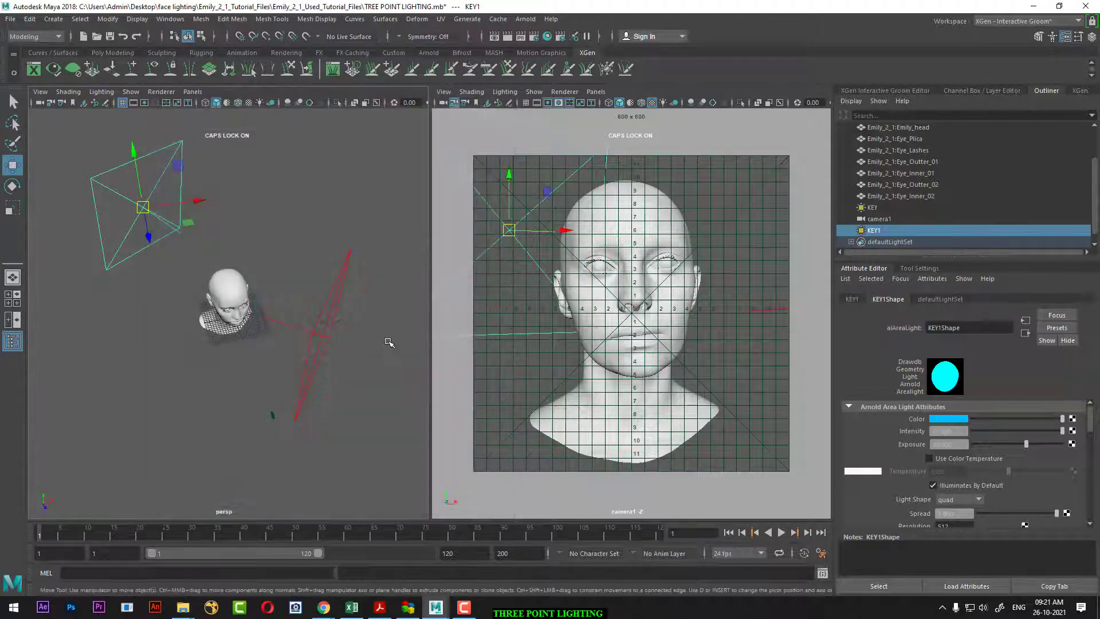
{"action": "left_click", "coordinate": [336, 304]}
Duplicate the KEY light as KEY2 and swing the copy around the head.
{"action": "left_click_drag", "start_coordinate": [308, 266], "coordinate": [336, 314], "text": "alt"}
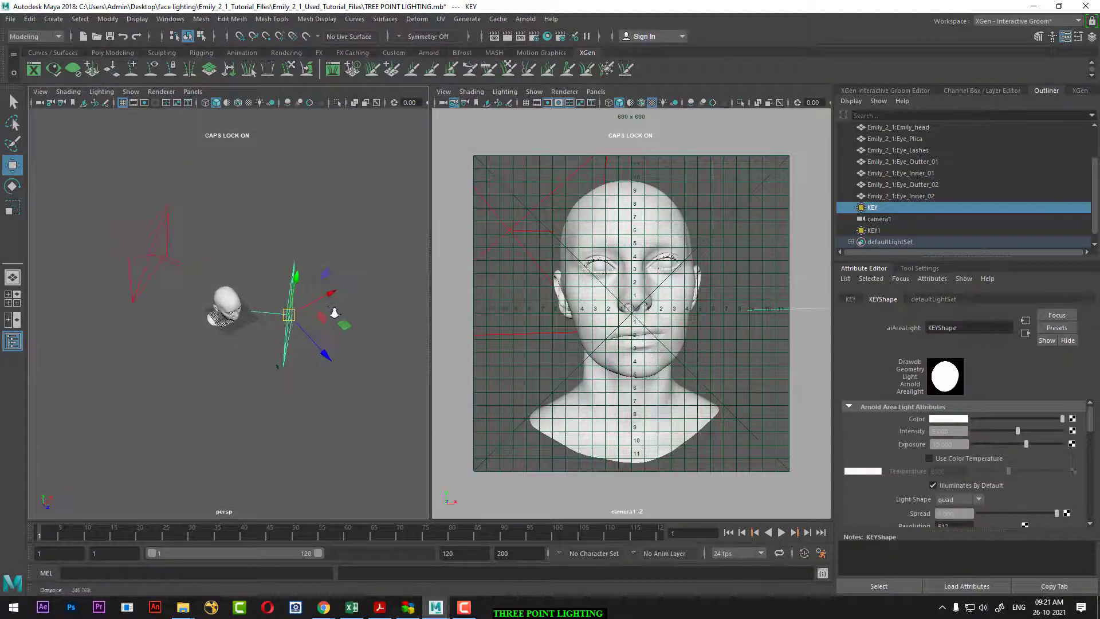
{"action": "key", "text": "ctrl+d"}
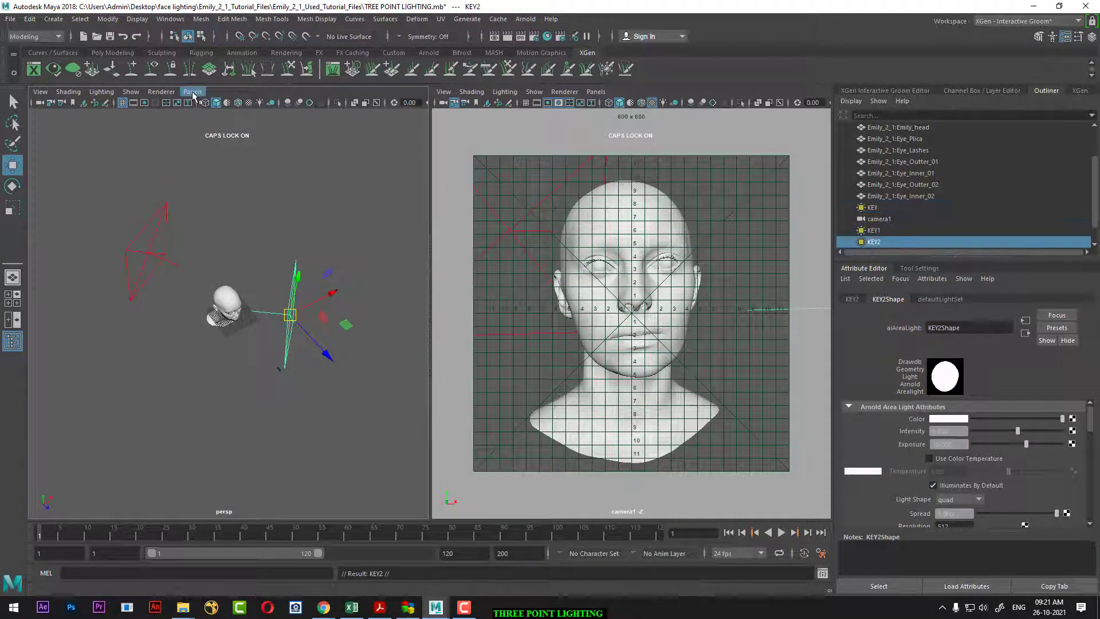
{"action": "left_click", "coordinate": [193, 91]}
{"action": "left_click", "coordinate": [223, 139]}
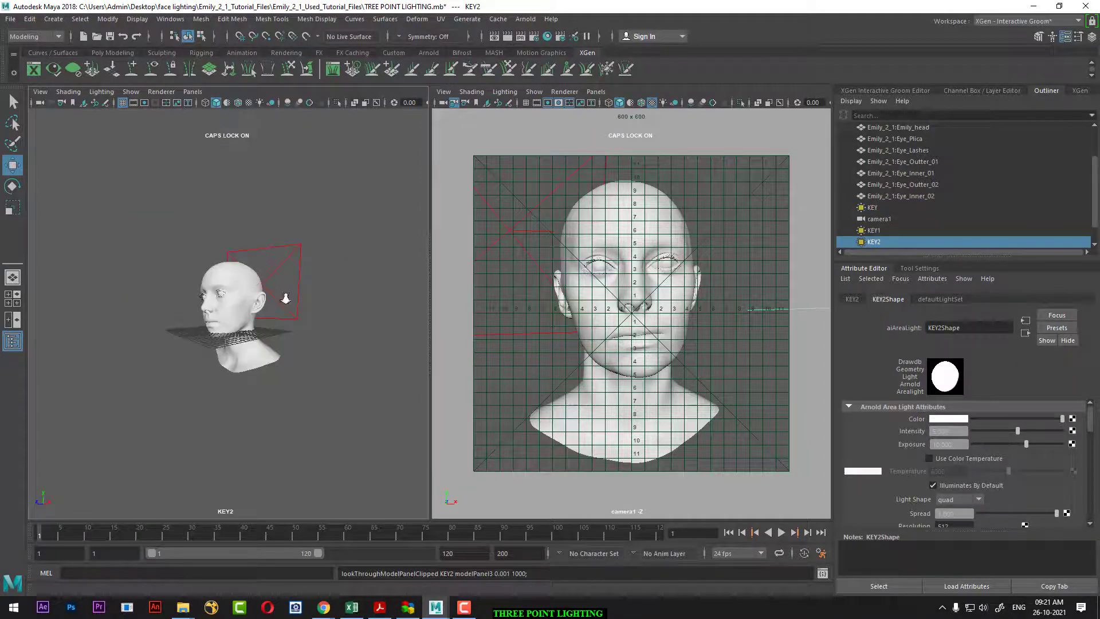
{"action": "mouse_move", "coordinate": [285, 297]}
{"action": "left_mouse_down", "text": "alt"}
{"action": "mouse_move", "coordinate": [353, 299]}
{"action": "mouse_move", "coordinate": [240, 309]}
{"action": "mouse_move", "coordinate": [269, 331]}
{"action": "mouse_move", "coordinate": [256, 336]}
{"action": "mouse_move", "coordinate": [272, 335]}
{"action": "left_mouse_up", "text": "alt"}
{"action": "key", "text": "space"}
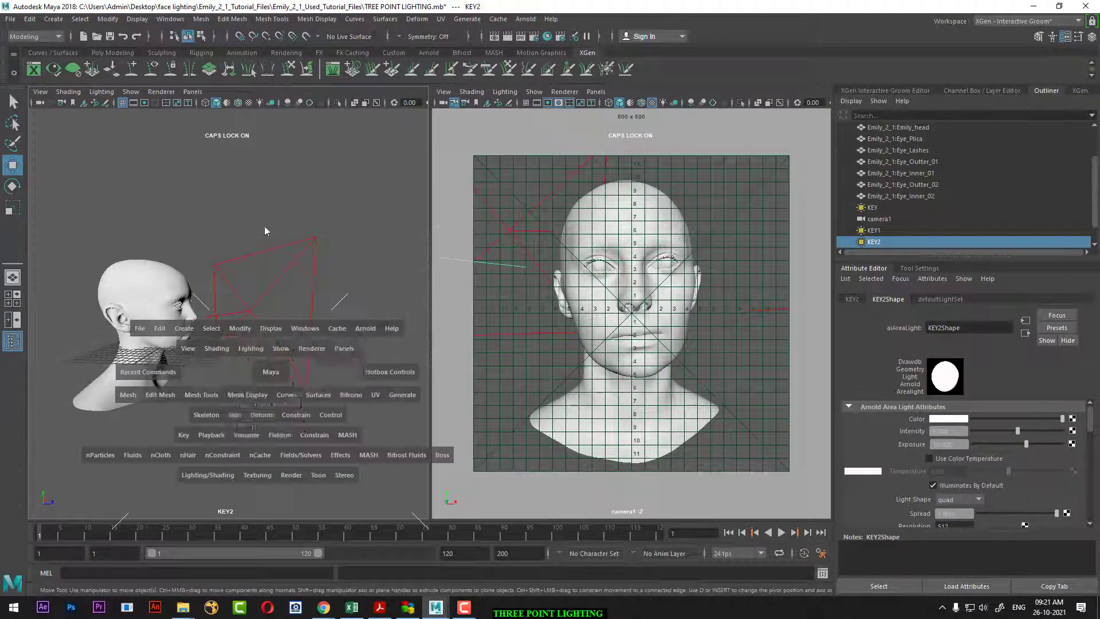
{"action": "left_click_drag", "start_coordinate": [271, 373], "coordinate": [256, 300]}
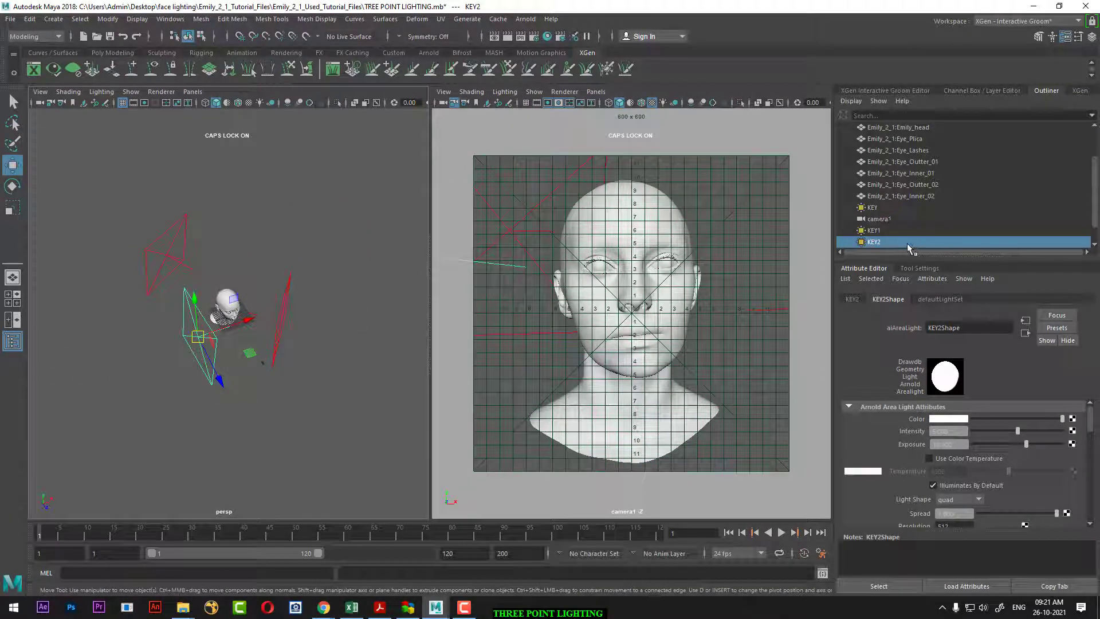
Rename the cyan KEY1 light to RIM and the KEY2 copy to FILL.
{"action": "left_click", "coordinate": [873, 232]}
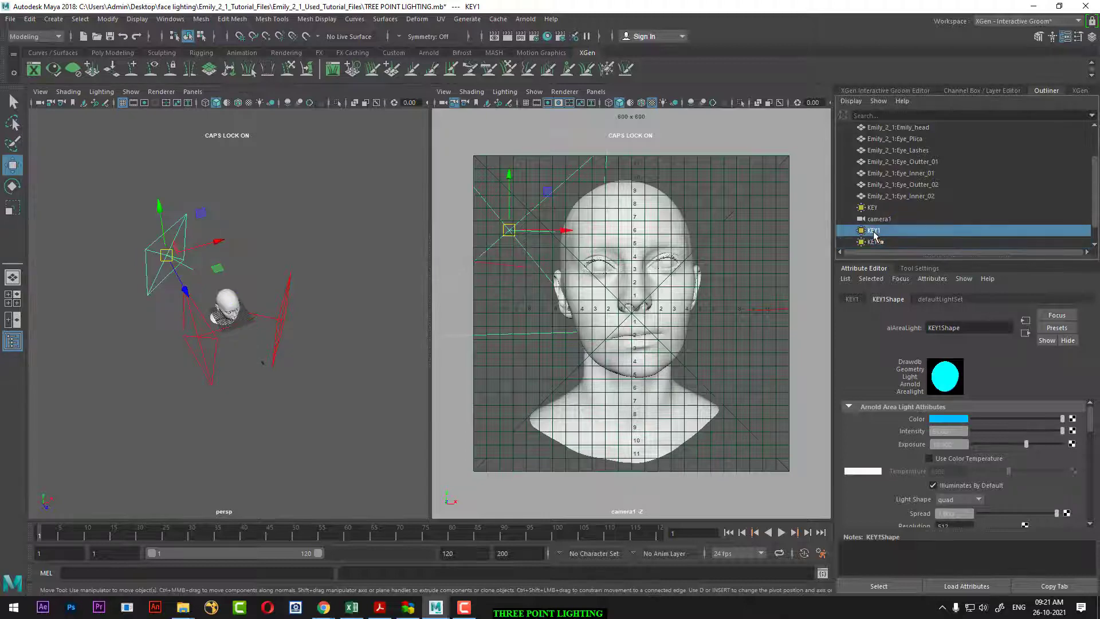
{"action": "double_click", "coordinate": [873, 231]}
{"action": "type", "text": "RIM"}
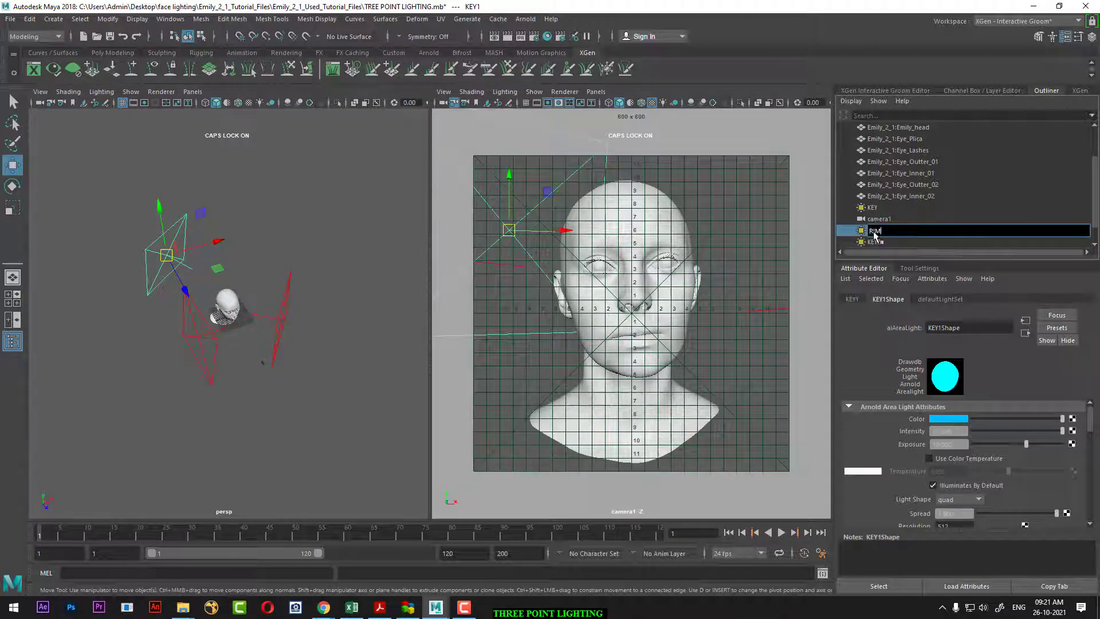
{"action": "key", "text": "Return"}
{"action": "left_click", "coordinate": [874, 243]}
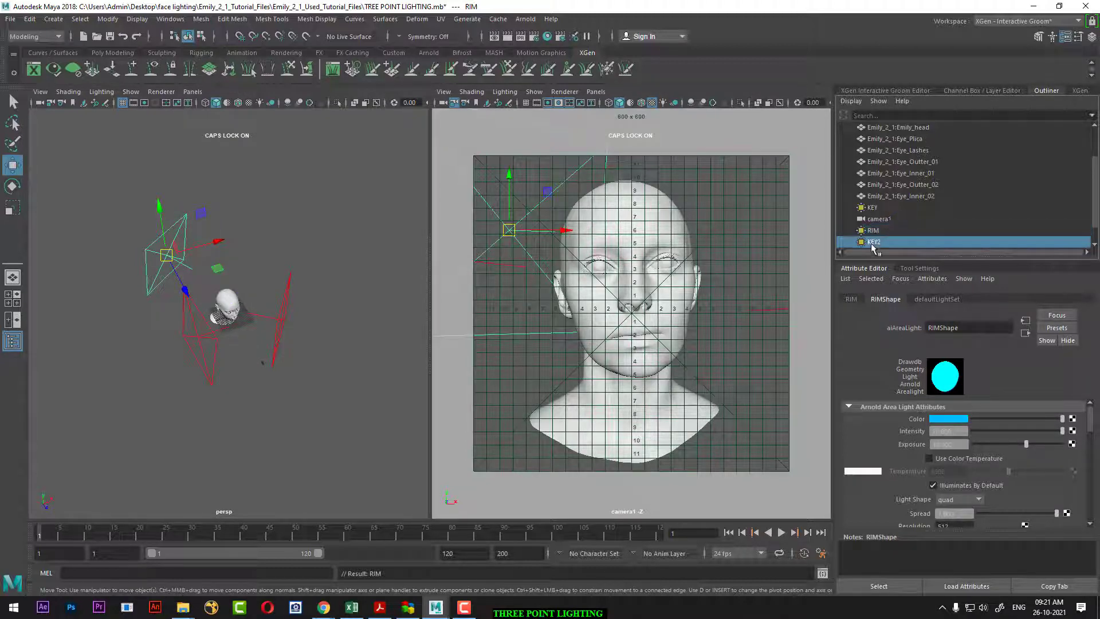
{"action": "double_click", "coordinate": [874, 242]}
{"action": "type", "text": "FILL"}
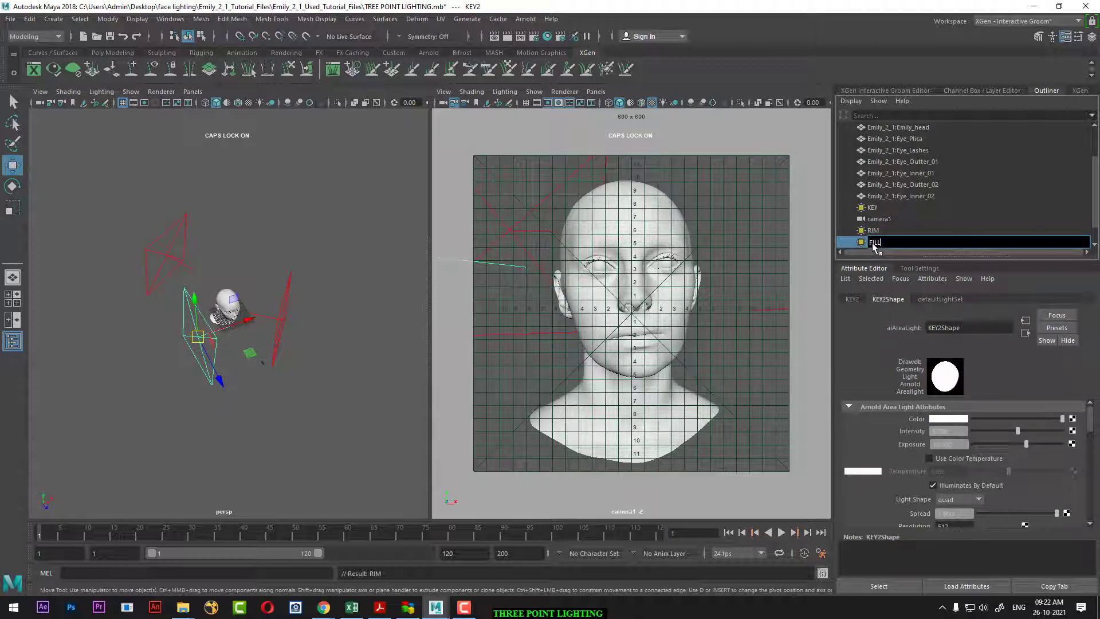
{"action": "key", "text": "Return"}
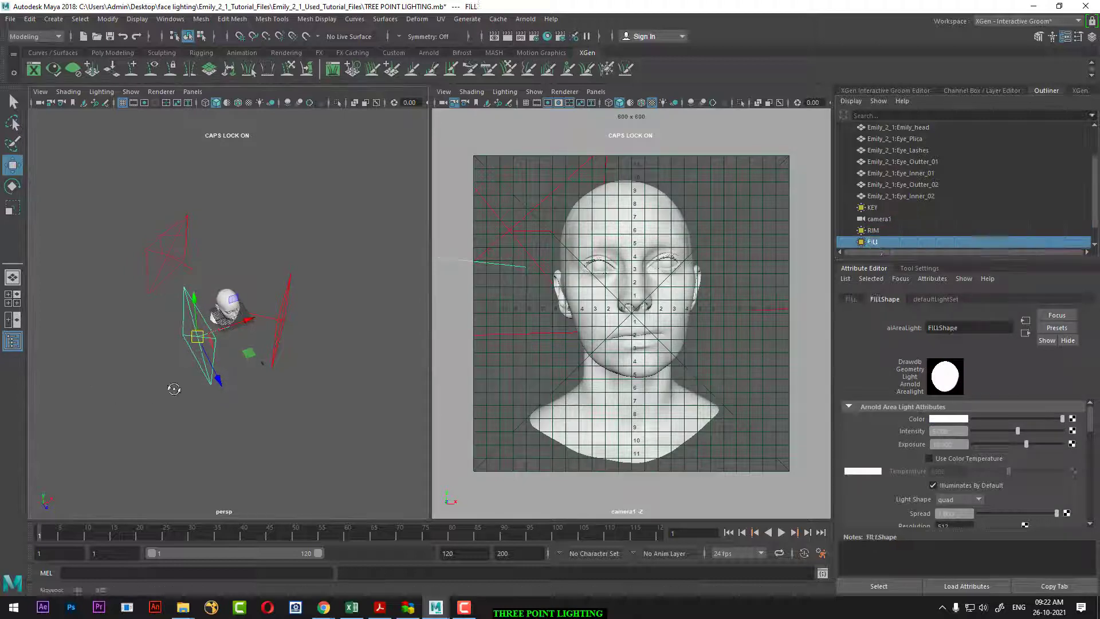
{"action": "left_click_drag", "start_coordinate": [172, 386], "coordinate": [218, 348], "text": "alt"}
{"action": "left_click_drag", "start_coordinate": [309, 292], "coordinate": [319, 312], "text": "alt"}
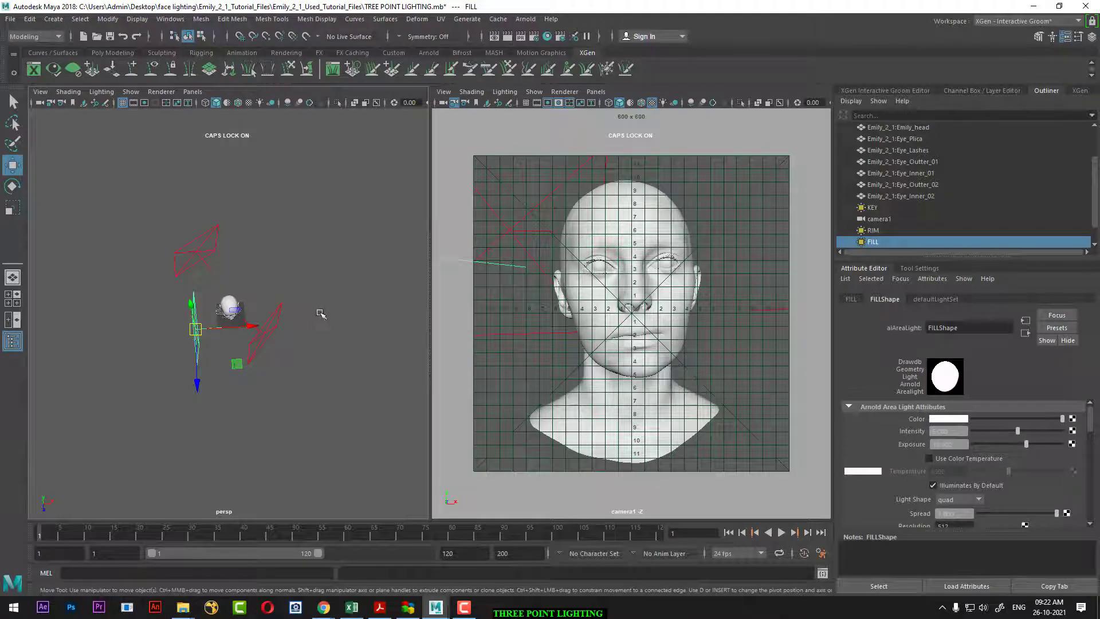
{"action": "left_click", "coordinate": [192, 92]}
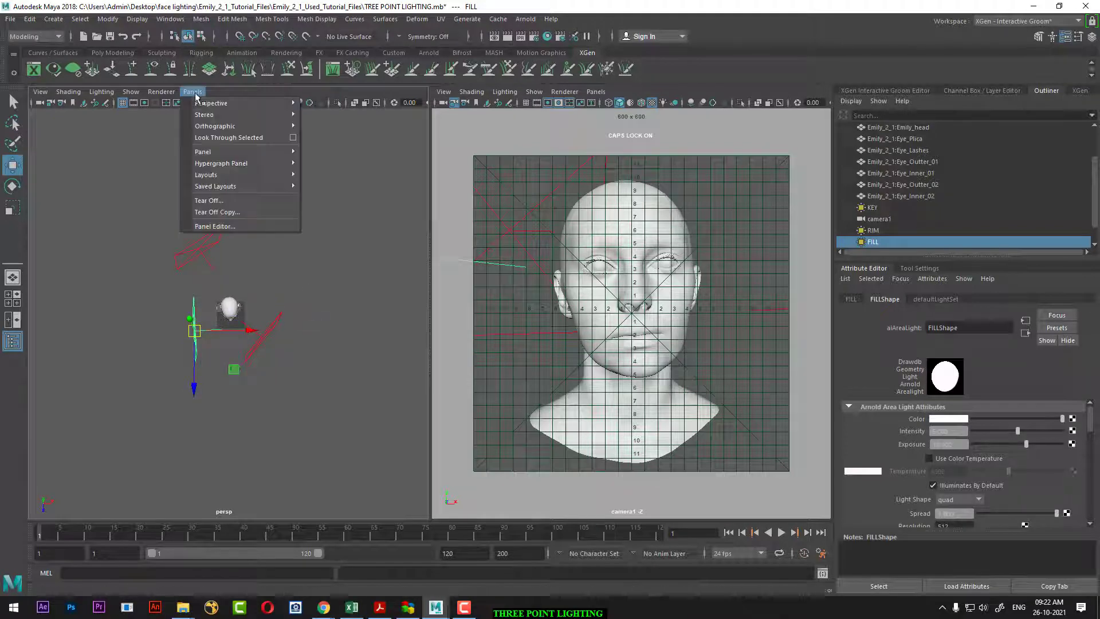
Aim the FILL light at the head and set its intensity to 2.5.
{"action": "left_click", "coordinate": [226, 137]}
{"action": "left_click_drag", "start_coordinate": [284, 356], "coordinate": [246, 338], "text": "alt"}
{"action": "type", "text": "5.000"}
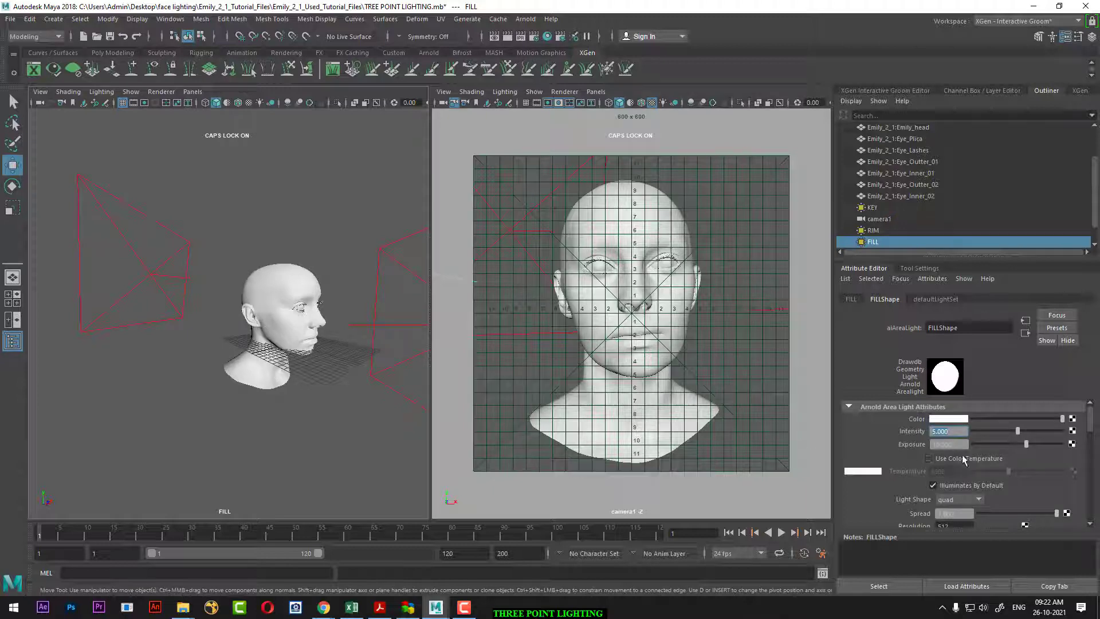
{"action": "type", "text": "2.5"}
{"action": "key", "text": "Return"}
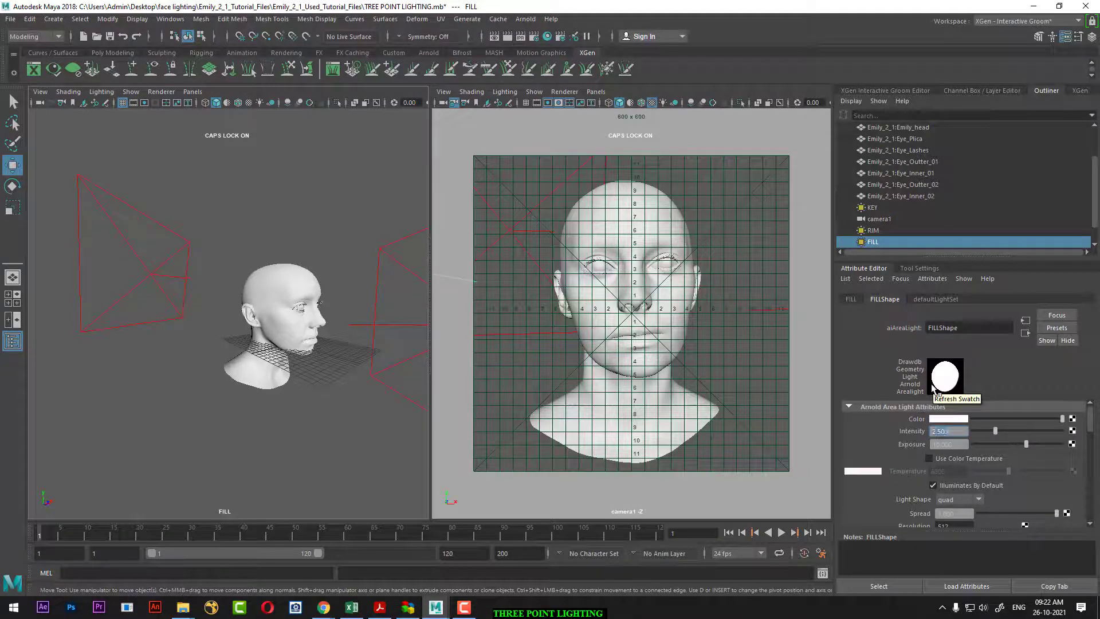
{"action": "left_click", "coordinate": [371, 419]}
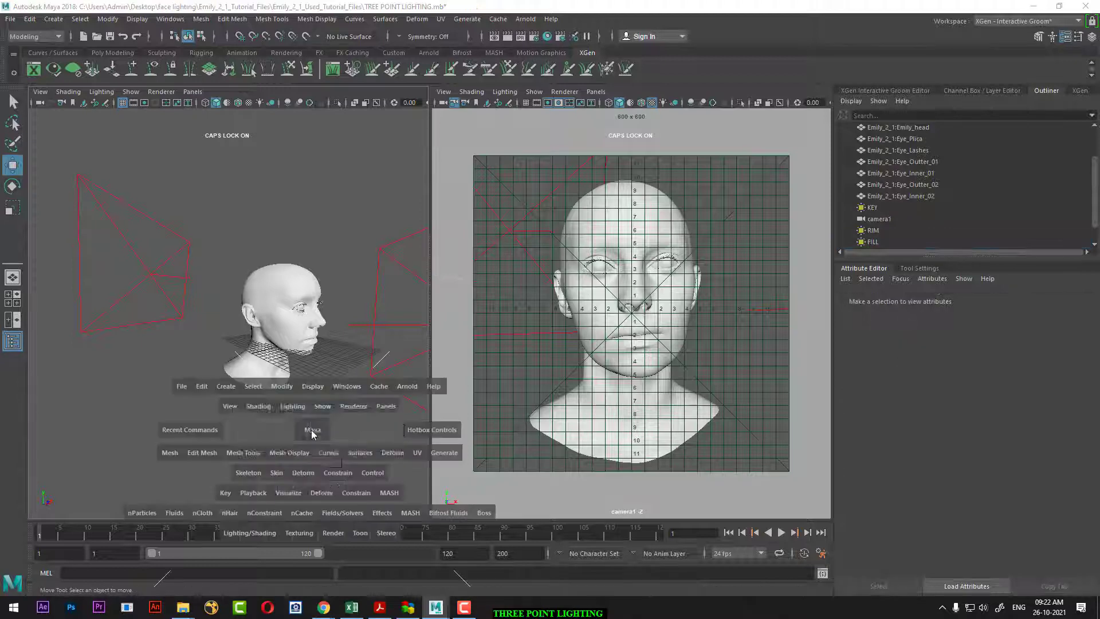
{"action": "left_click_drag", "start_coordinate": [310, 422], "coordinate": [307, 396]}
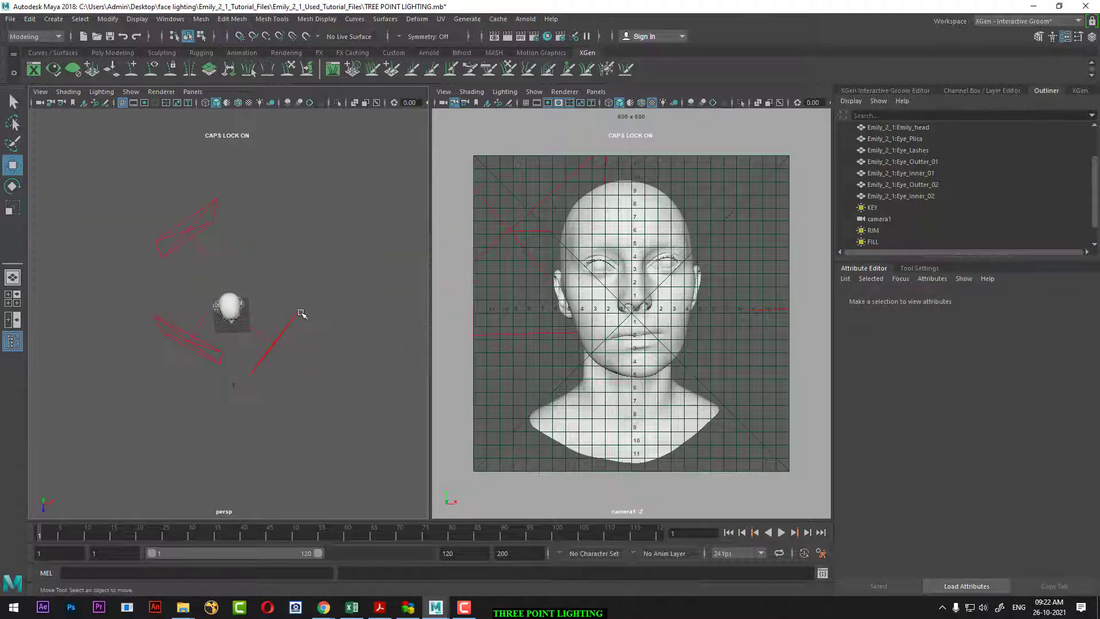
{"action": "left_click", "coordinate": [285, 354]}
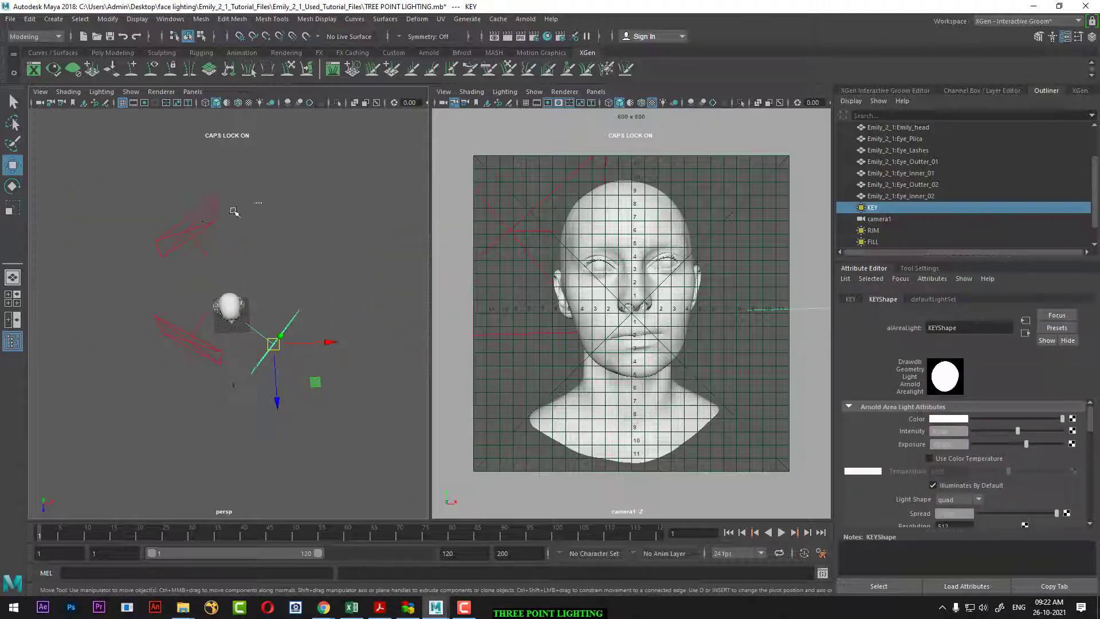
Render the head lit by KEY, RIM and FILL through camera1.
{"action": "left_click", "coordinate": [167, 229]}
{"action": "left_click", "coordinate": [290, 338]}
{"action": "left_click", "coordinate": [165, 315]}
{"action": "left_click", "coordinate": [697, 348]}
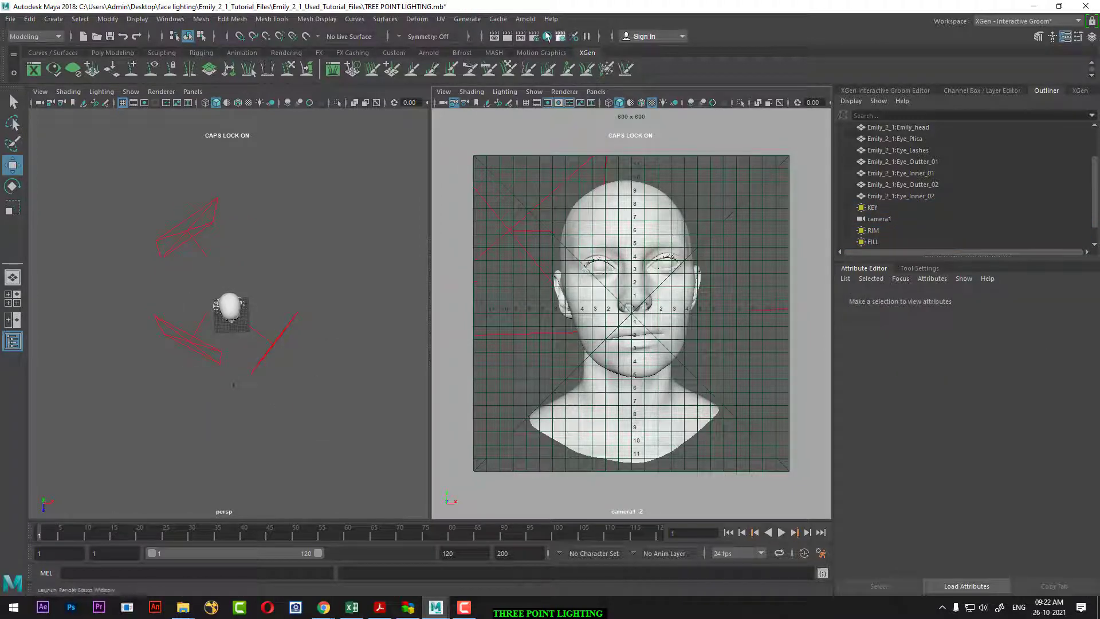
{"action": "left_click", "coordinate": [513, 37]}
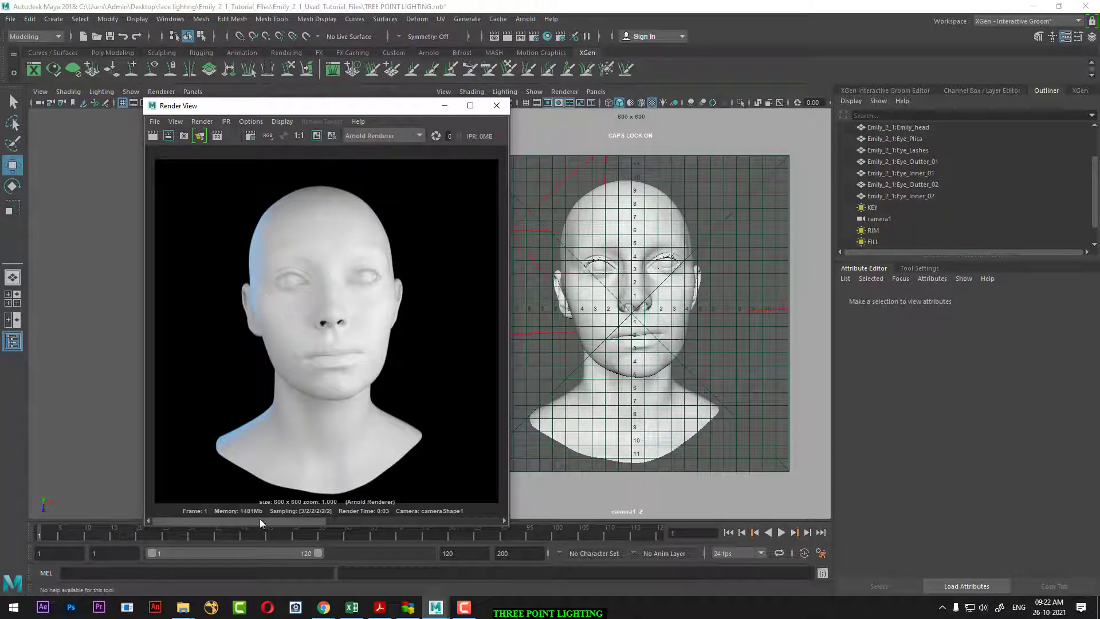
Scrub the Render View snapshots to compare with earlier renders, then minimize it.
{"action": "left_click_drag", "start_coordinate": [260, 520], "coordinate": [379, 521]}
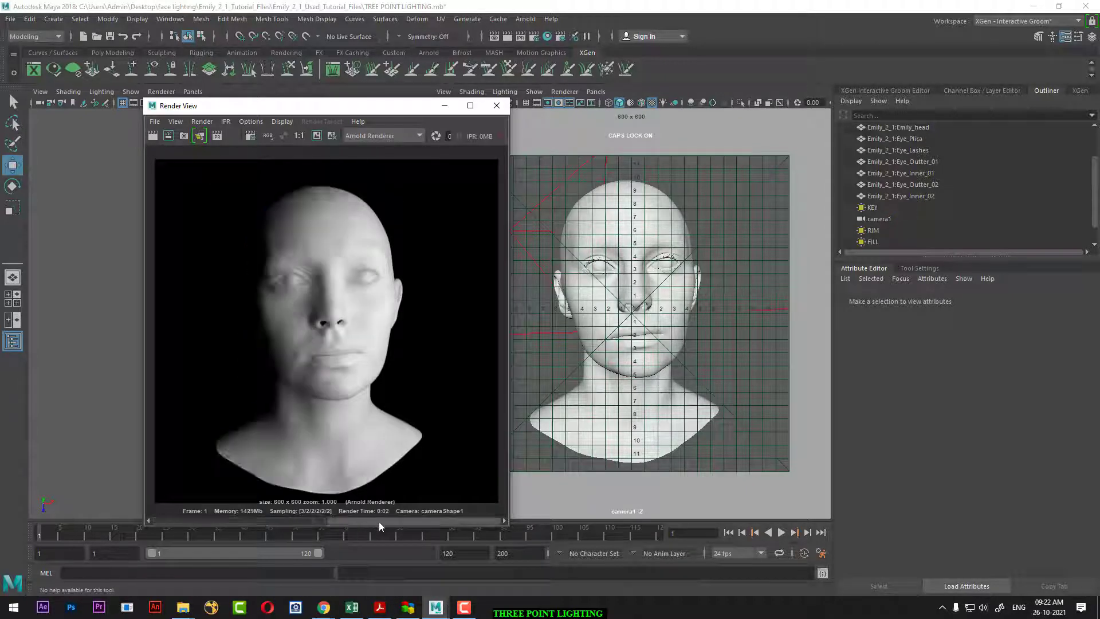
{"action": "left_click", "coordinate": [327, 520]}
{"action": "mouse_move", "coordinate": [327, 520]}
{"action": "left_mouse_down"}
{"action": "mouse_move", "coordinate": [352, 520]}
{"action": "mouse_move", "coordinate": [313, 519]}
{"action": "mouse_move", "coordinate": [359, 517]}
{"action": "mouse_move", "coordinate": [317, 518]}
{"action": "left_mouse_up"}
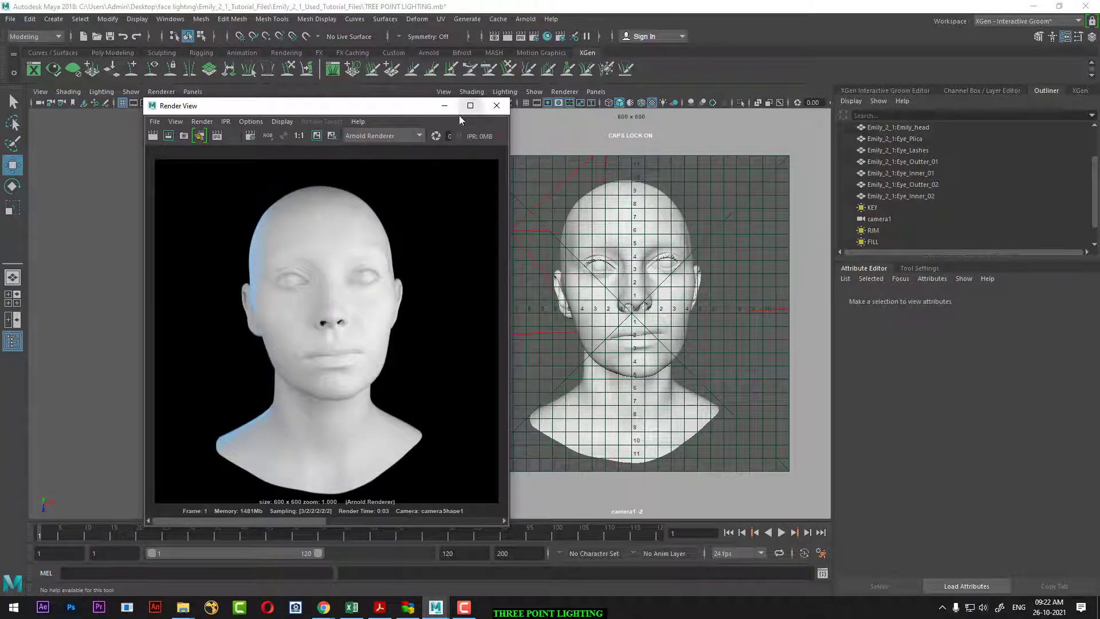
{"action": "left_click", "coordinate": [444, 105]}
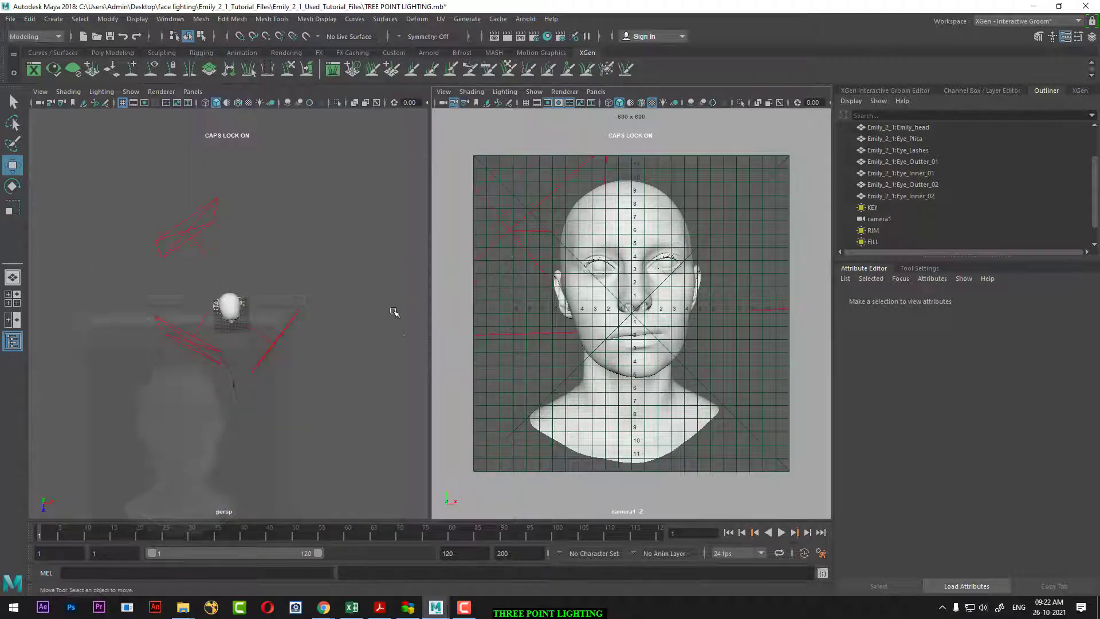
Return the left panel to persp and render the three-light head with Arnold through camera1.
{"action": "left_click", "coordinate": [213, 342]}
{"action": "left_click", "coordinate": [192, 91]}
{"action": "left_click", "coordinate": [220, 137]}
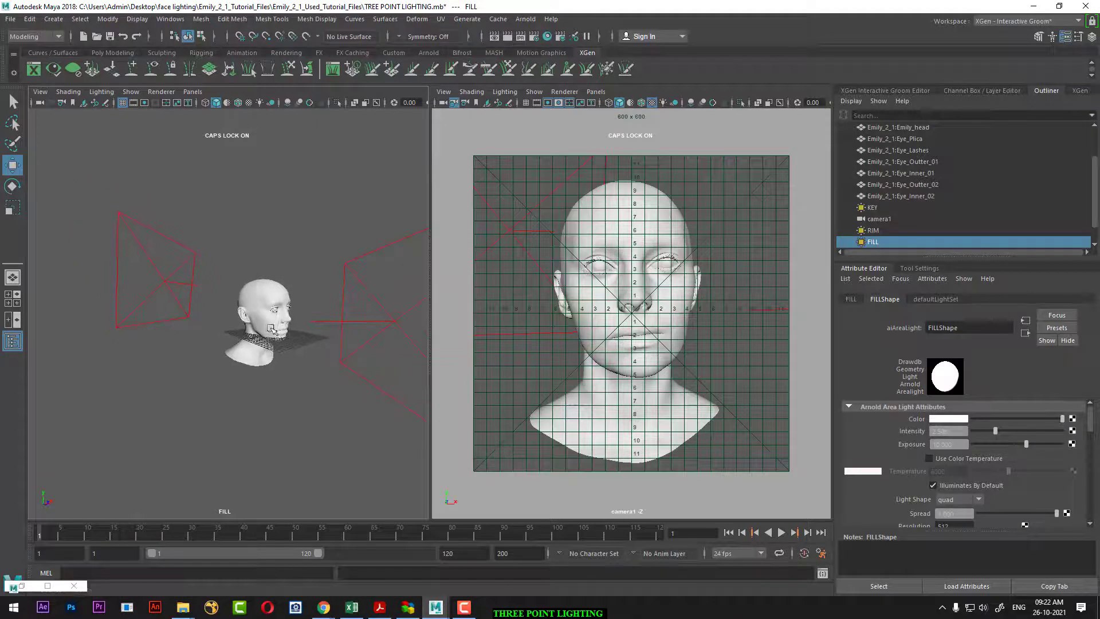
{"action": "key", "text": "space"}
{"action": "left_click_drag", "start_coordinate": [281, 256], "coordinate": [257, 256]}
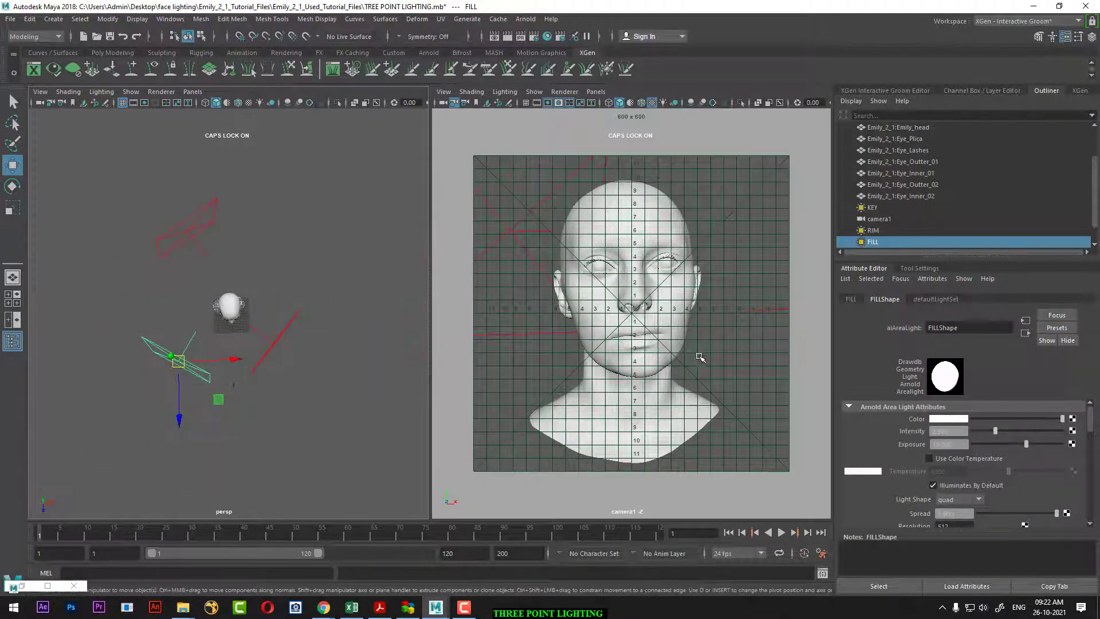
{"action": "left_click", "coordinate": [736, 351]}
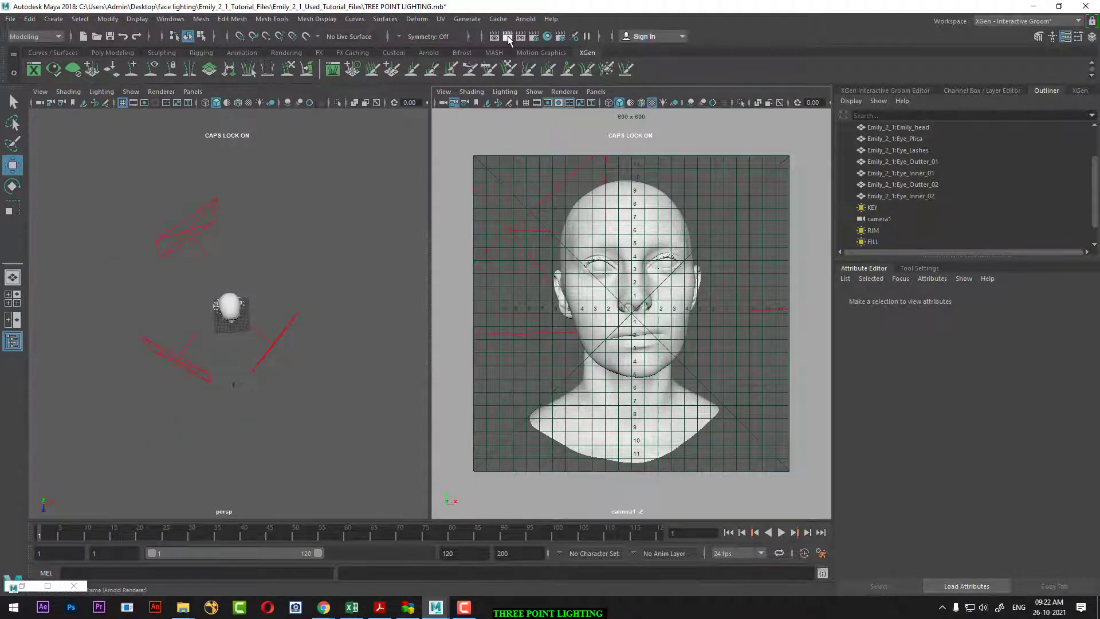
{"action": "left_click", "coordinate": [507, 36]}
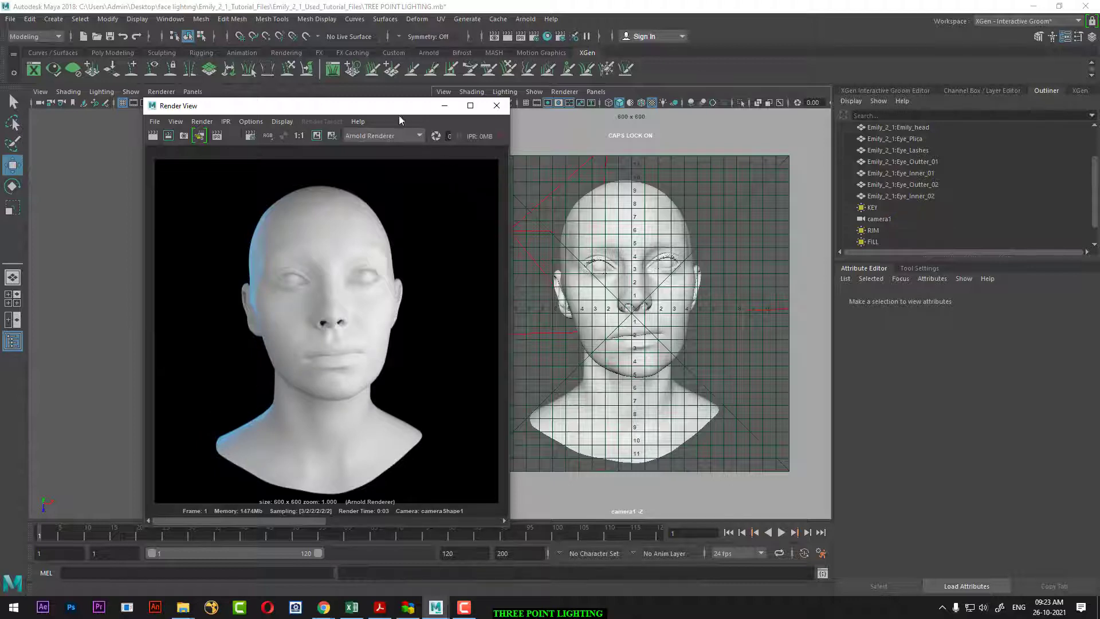
Move the render preview aside and select the FILL light with the Move tool.
{"action": "left_click_drag", "start_coordinate": [399, 112], "coordinate": [677, 130]}
{"action": "left_click", "coordinate": [192, 372]}
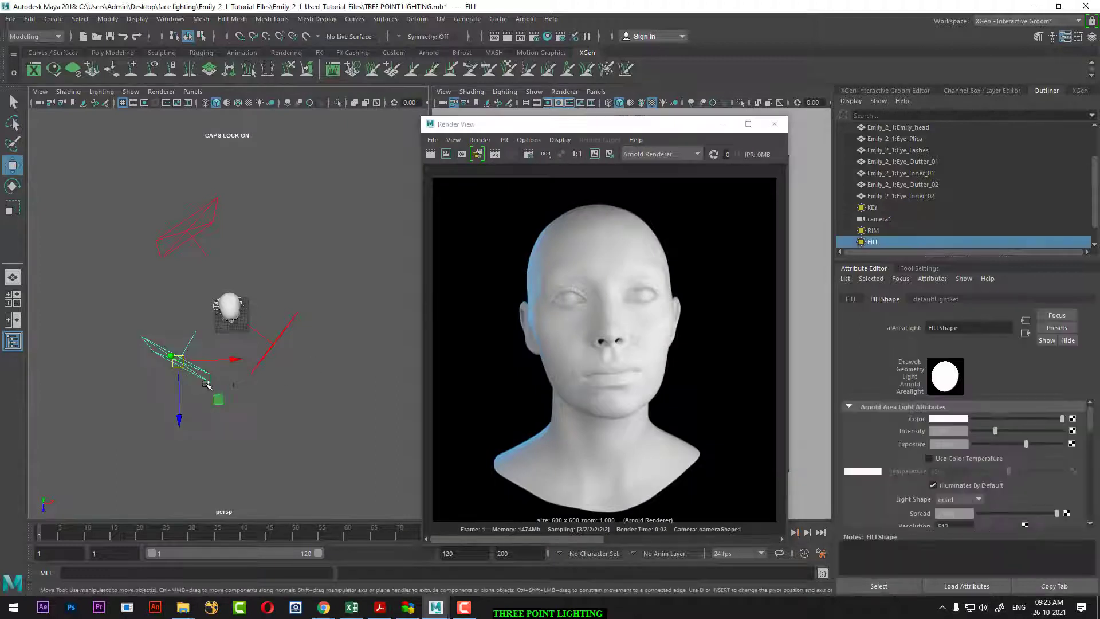
{"action": "key", "text": "t"}
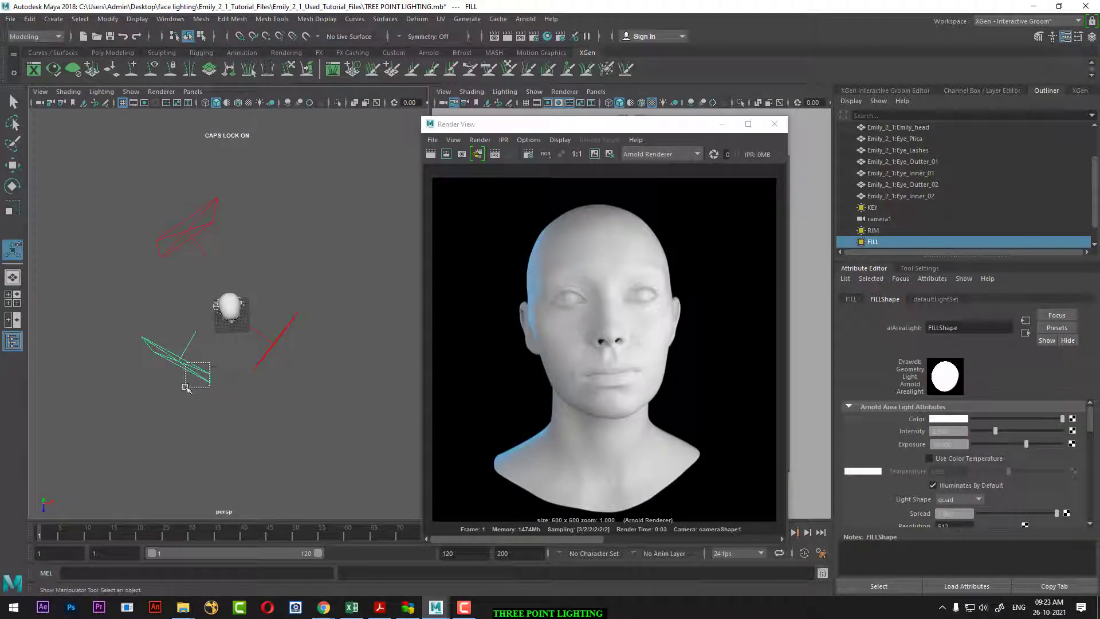
{"action": "key", "text": "w"}
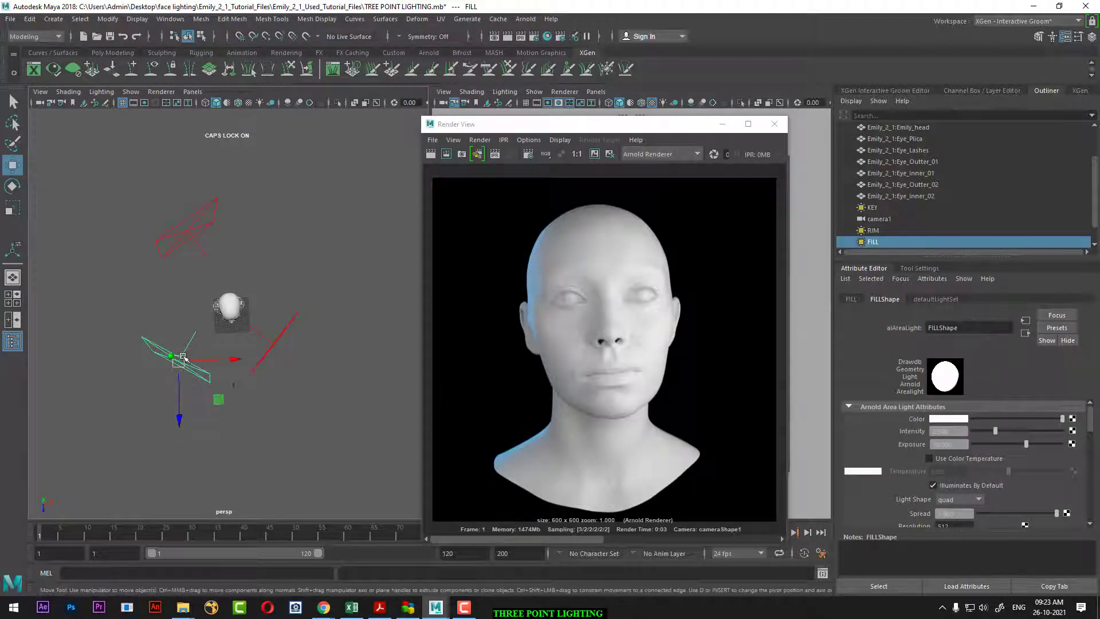
Look through the FILL light, tumble it toward the head, then return to persp.
{"action": "left_click", "coordinate": [193, 91]}
{"action": "left_click", "coordinate": [212, 138]}
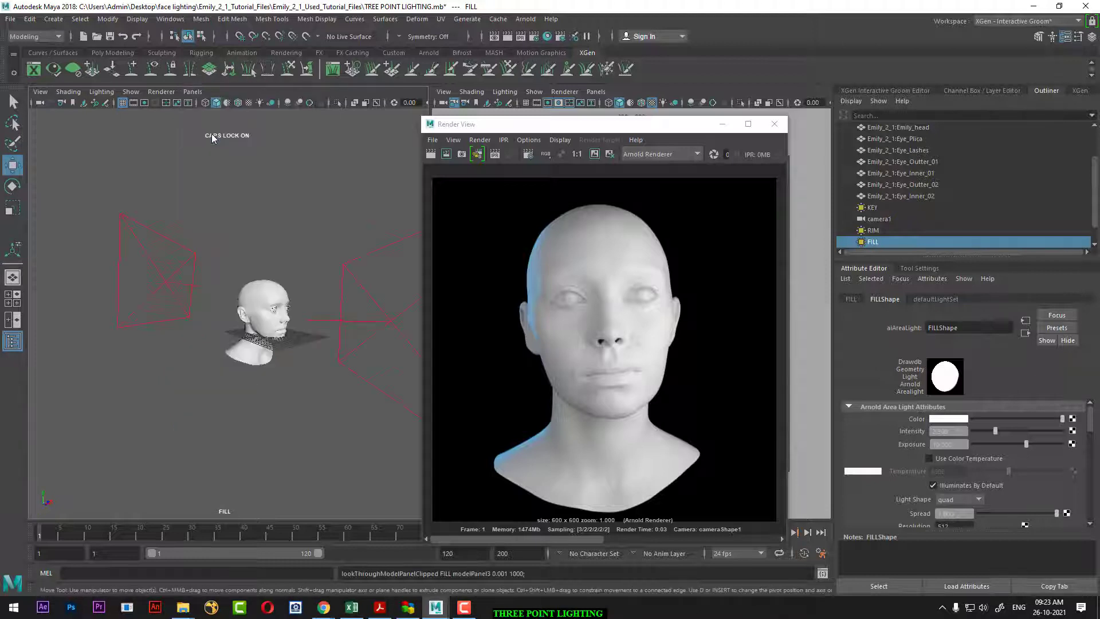
{"action": "mouse_move", "coordinate": [286, 304]}
{"action": "left_mouse_down", "text": "alt"}
{"action": "mouse_move", "coordinate": [247, 304]}
{"action": "mouse_move", "coordinate": [285, 333]}
{"action": "left_mouse_up", "text": "alt"}
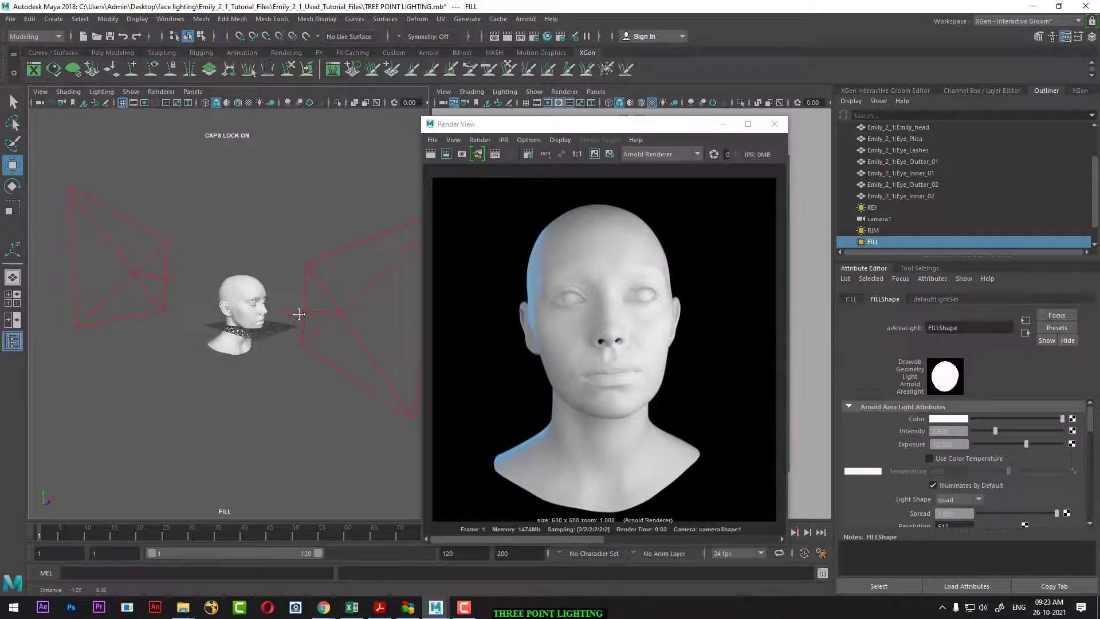
{"action": "key", "text": "space"}
{"action": "left_click", "coordinate": [271, 333]}
{"action": "left_click_drag", "start_coordinate": [272, 333], "coordinate": [280, 328], "text": "alt"}
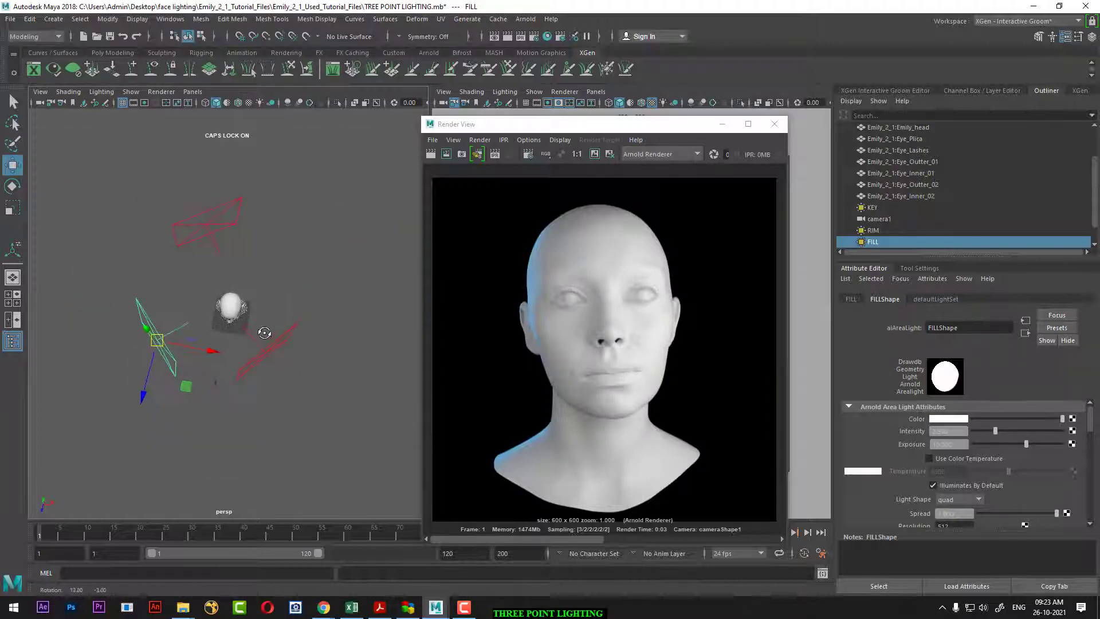
Redo the render with the adjusted FILL light and keep the image.
{"action": "left_click_drag", "start_coordinate": [669, 125], "coordinate": [486, 132]}
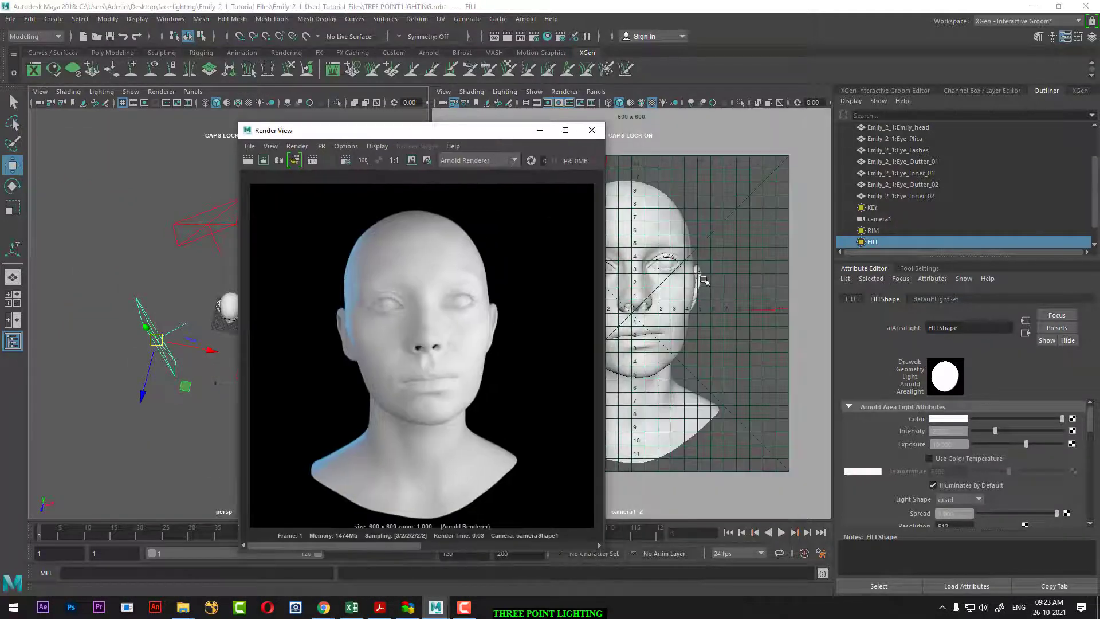
{"action": "left_click", "coordinate": [289, 197]}
{"action": "left_click", "coordinate": [248, 161]}
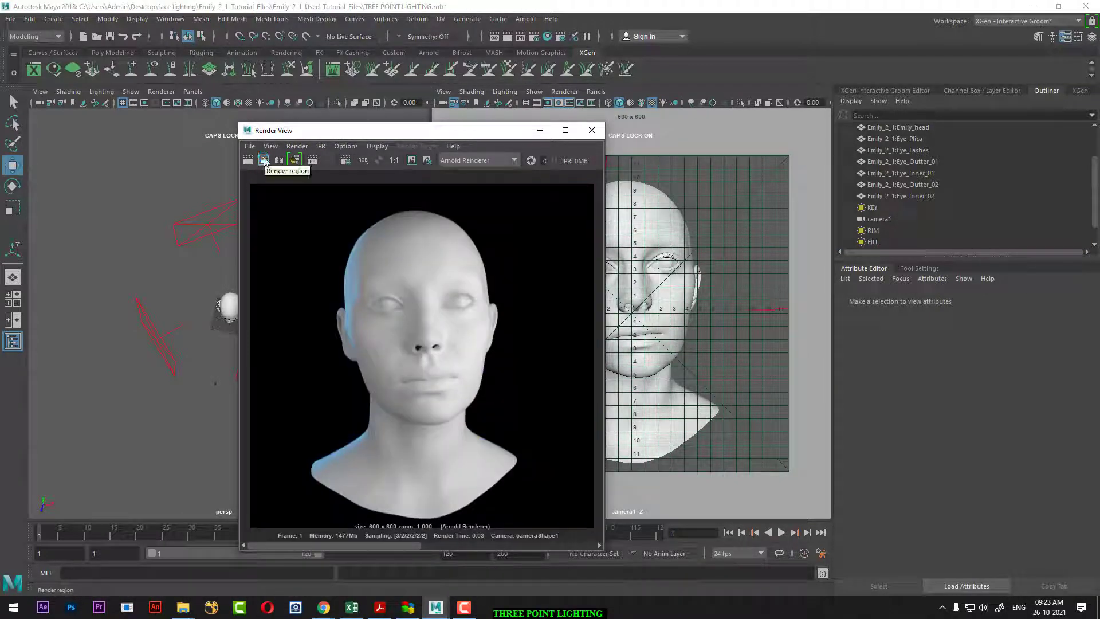
{"action": "left_click", "coordinate": [411, 161]}
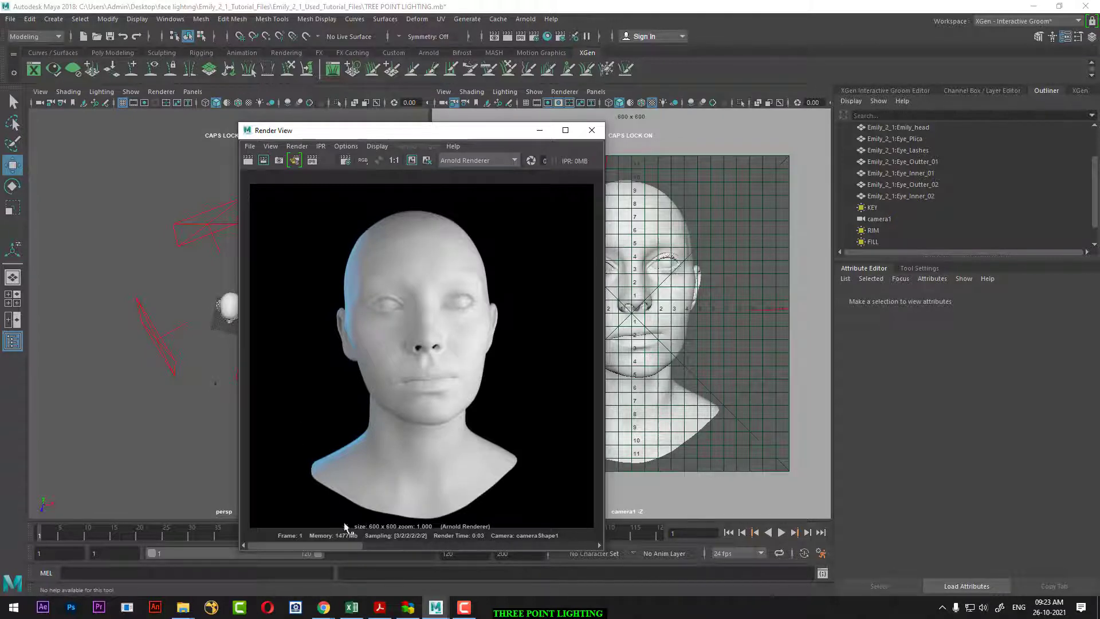
Scrub the Render View image history to compare against earlier renders.
{"action": "left_click_drag", "start_coordinate": [328, 545], "coordinate": [479, 548]}
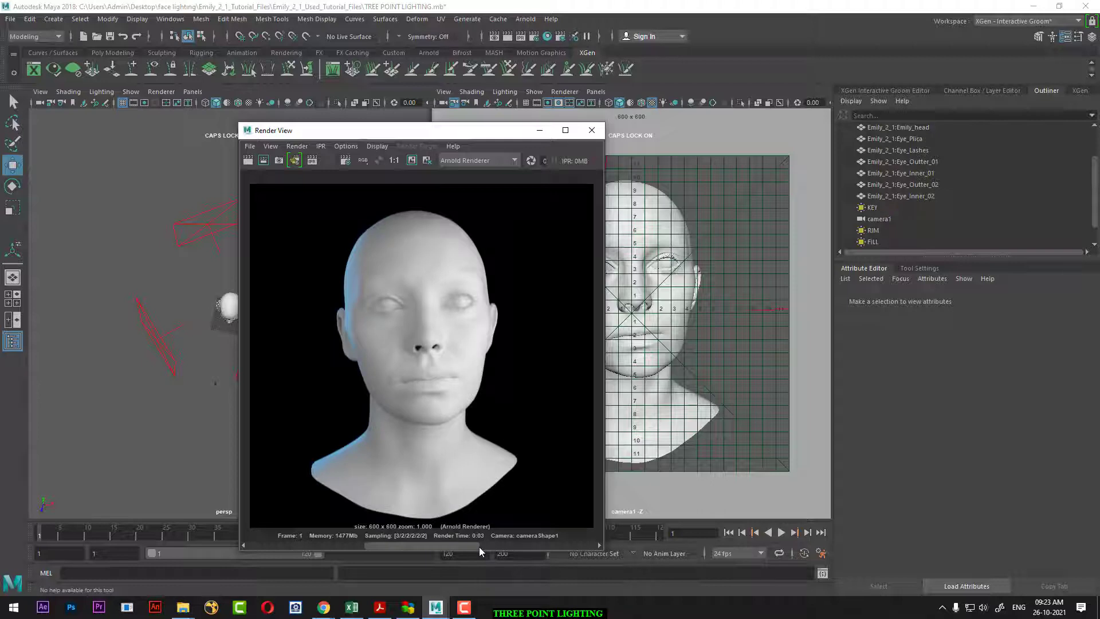
{"action": "mouse_move", "coordinate": [479, 547]}
{"action": "left_mouse_down"}
{"action": "mouse_move", "coordinate": [441, 535]}
{"action": "mouse_move", "coordinate": [524, 536]}
{"action": "mouse_move", "coordinate": [483, 535]}
{"action": "left_mouse_up"}
{"action": "mouse_move", "coordinate": [380, 529]}
{"action": "left_mouse_down"}
{"action": "mouse_move", "coordinate": [569, 534]}
{"action": "mouse_move", "coordinate": [247, 542]}
{"action": "left_mouse_up"}
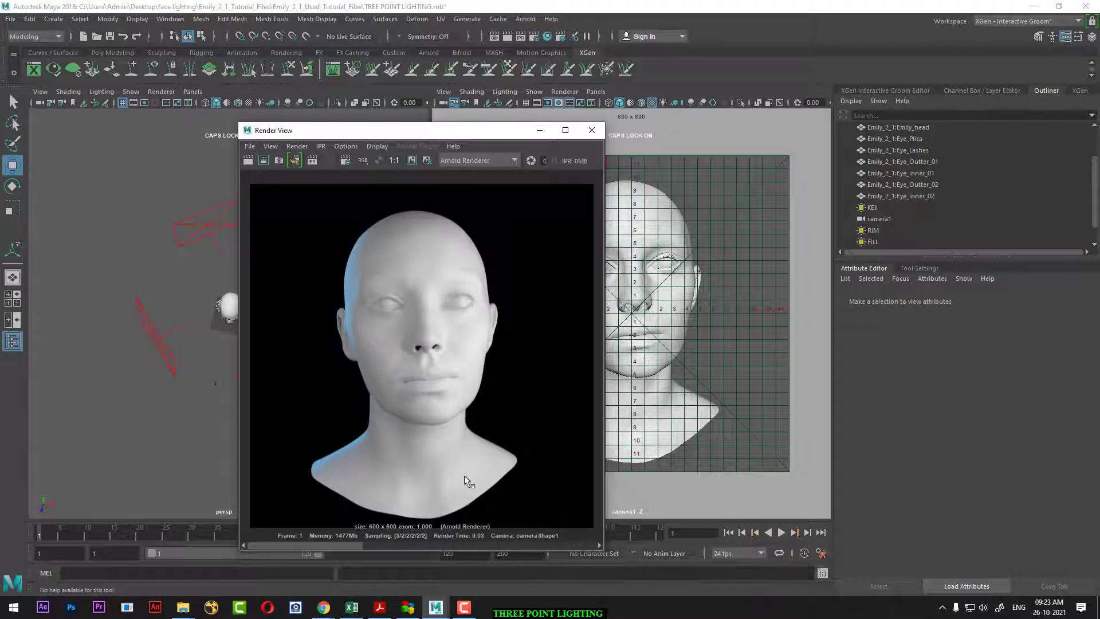
{"action": "left_click", "coordinate": [249, 147]}
Save the three-light render as JPEG 'KEY FILL RIM' in the RENDER folder.
{"action": "left_click", "coordinate": [275, 179]}
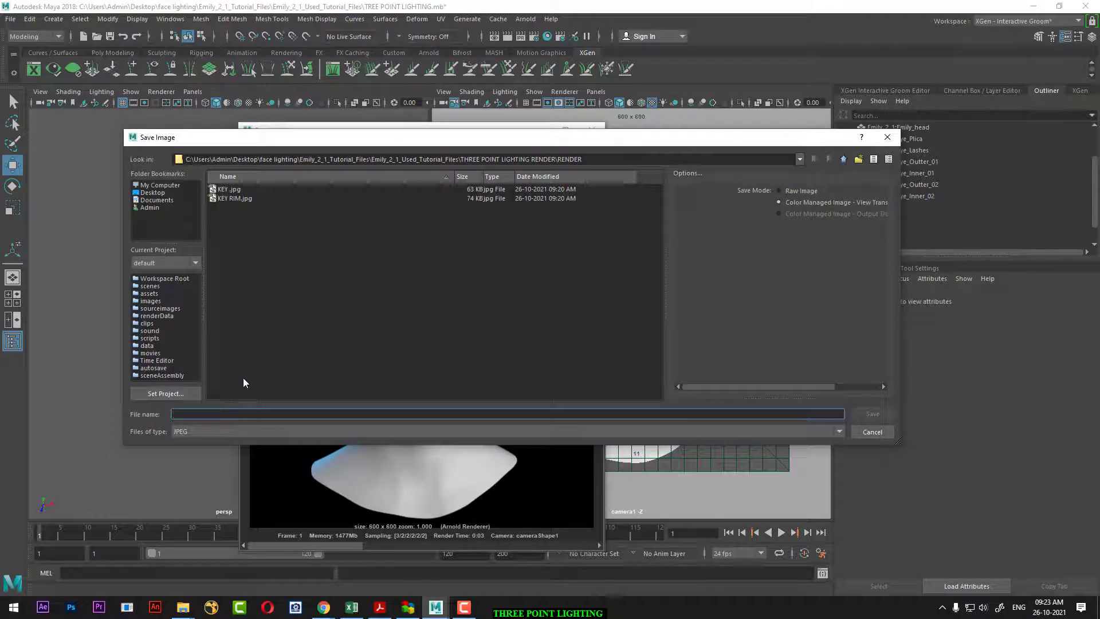
{"action": "type", "text": "KEY FILL"}
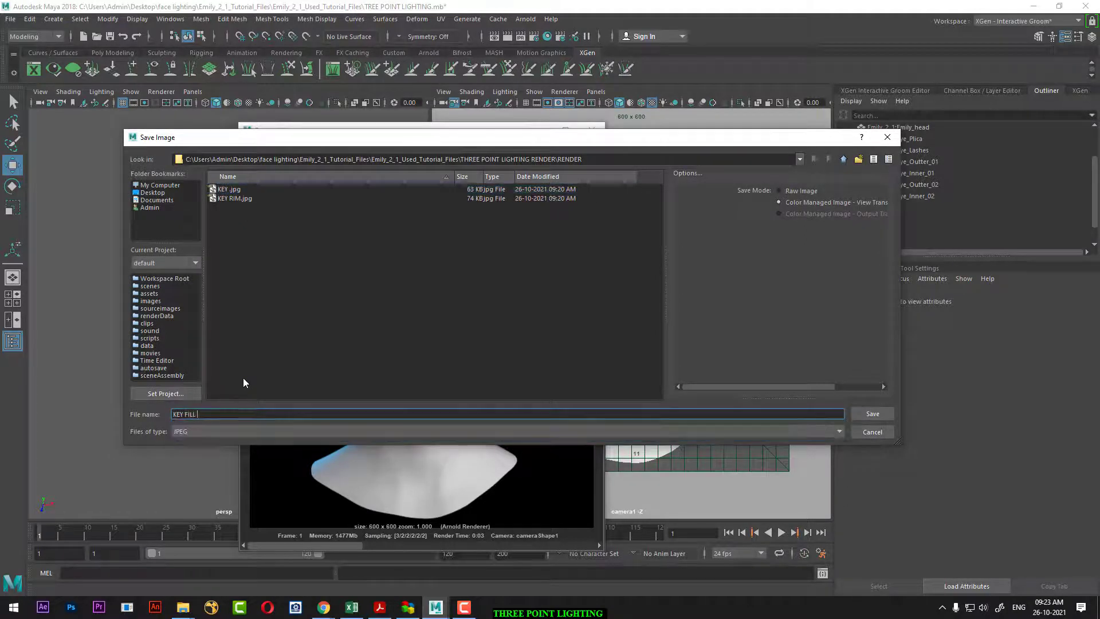
{"action": "type", "text": " RIM"}
{"action": "key", "text": "Return"}
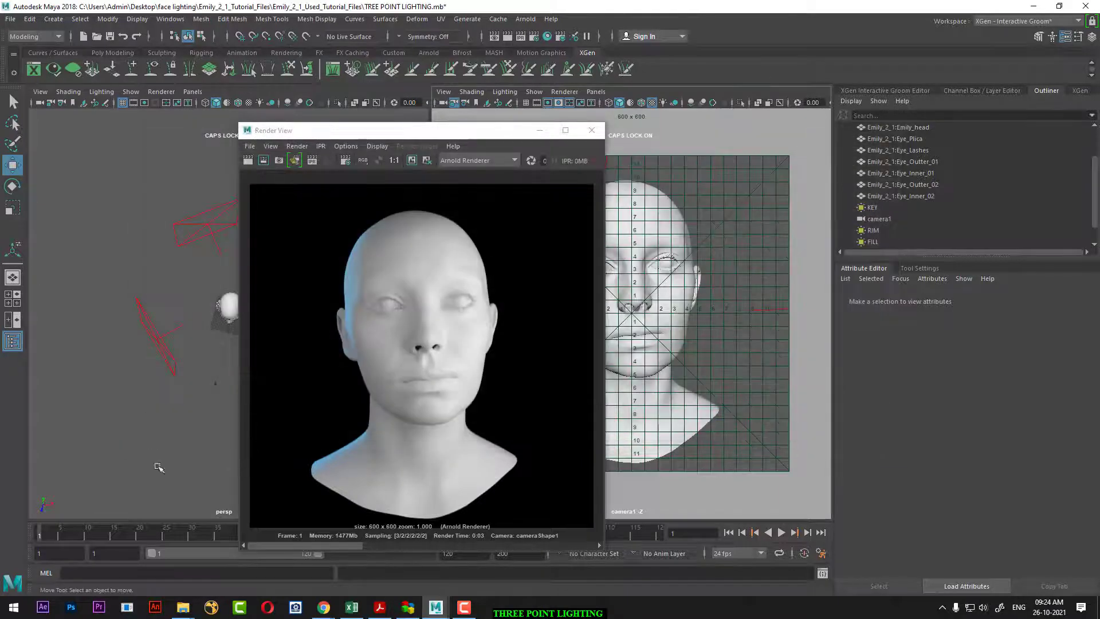
{"action": "mouse_move", "coordinate": [183, 607]}
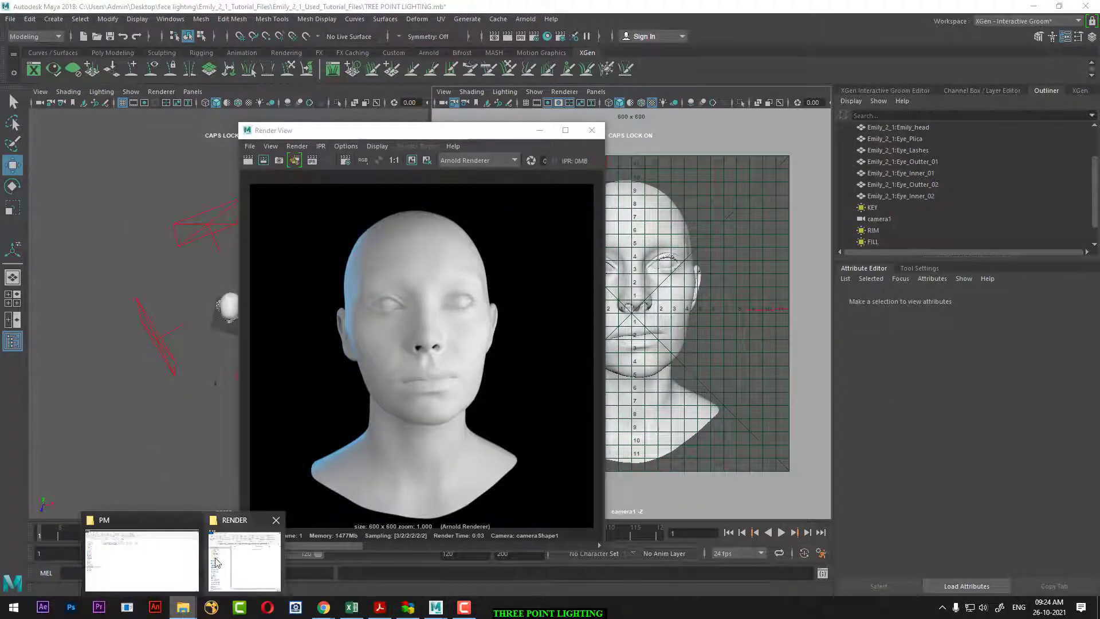
Open KEY .jpg from the RENDER folder and scroll through the KEY FILL RIM and KEY RIM renders.
{"action": "left_click", "coordinate": [238, 561]}
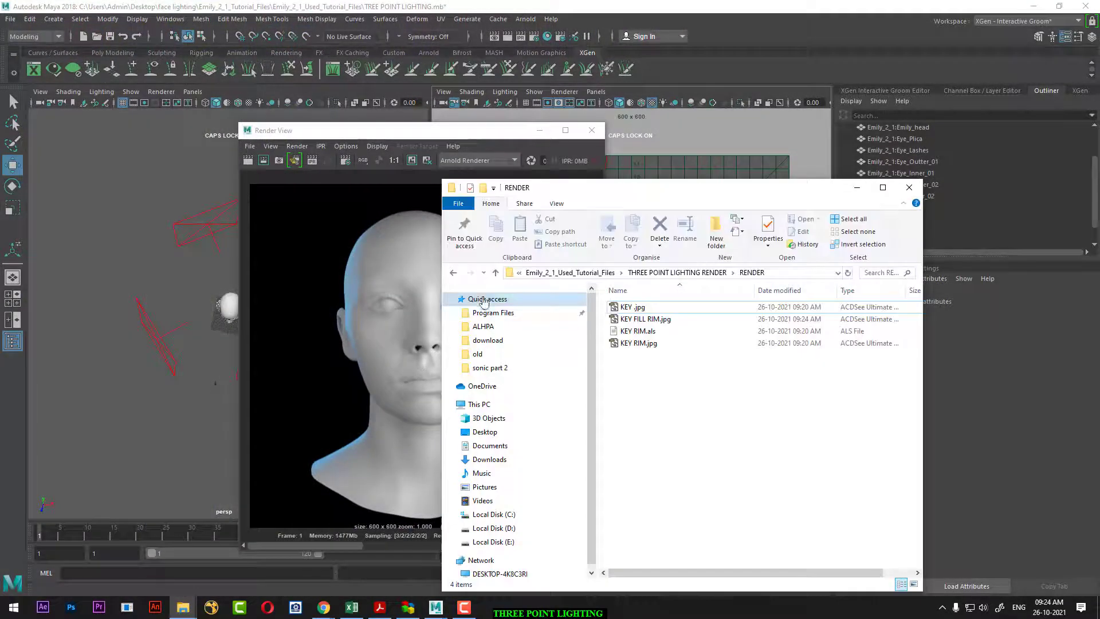
{"action": "left_click", "coordinate": [647, 310]}
{"action": "double_click", "coordinate": [646, 311]}
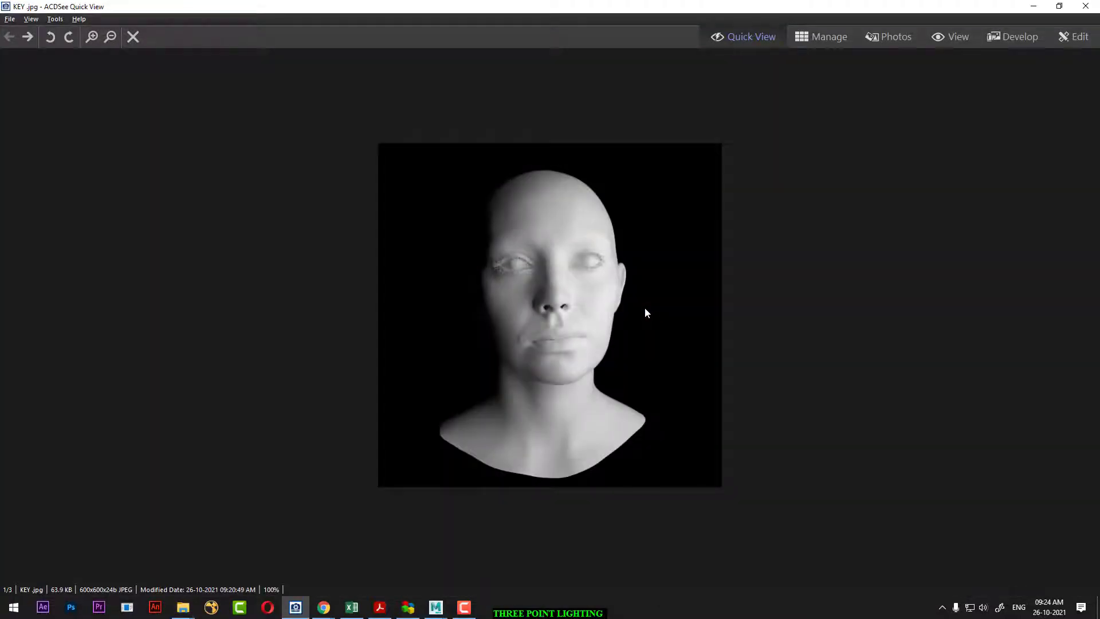
{"action": "scroll", "coordinate": [646, 308], "scroll_direction": "down", "scroll_amount": 1}
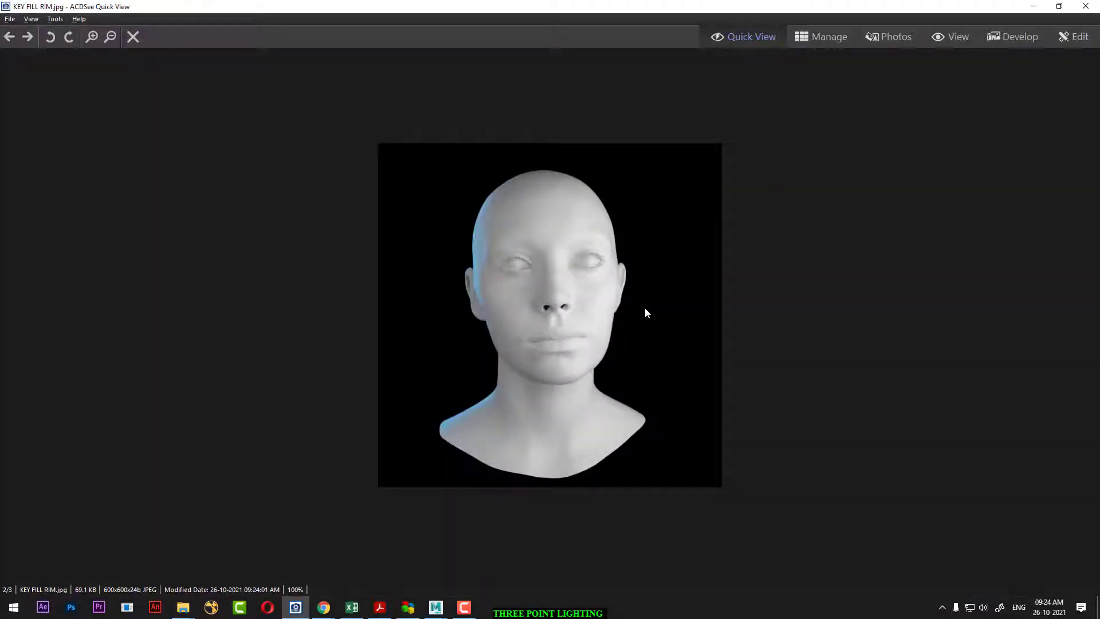
{"action": "scroll", "coordinate": [645, 312], "scroll_direction": "down", "scroll_amount": 1}
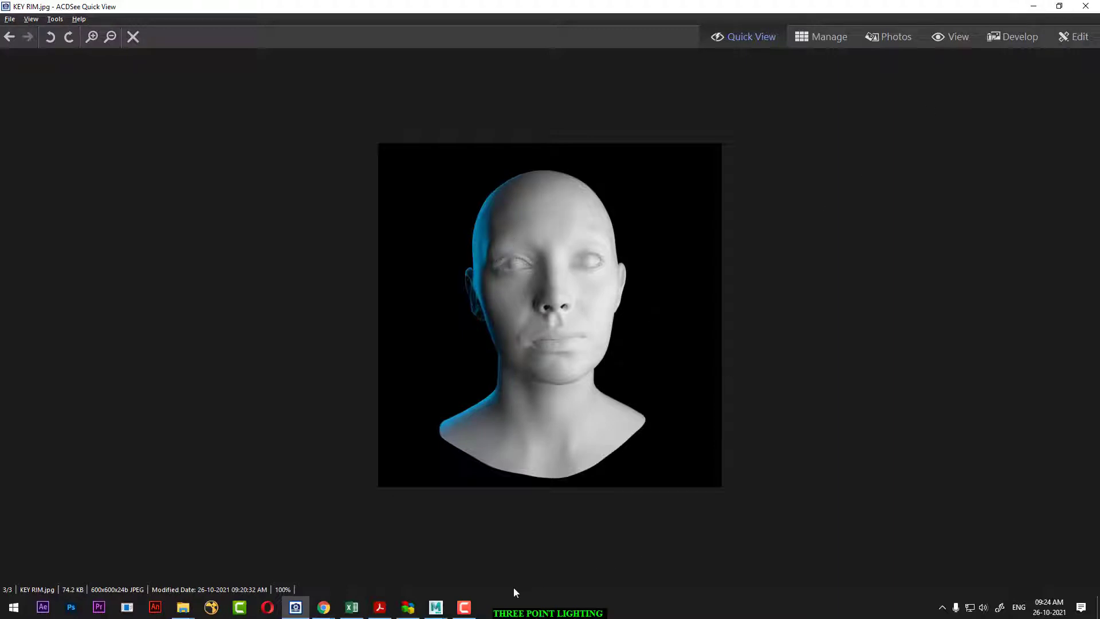
{"action": "left_click", "coordinate": [466, 611]}
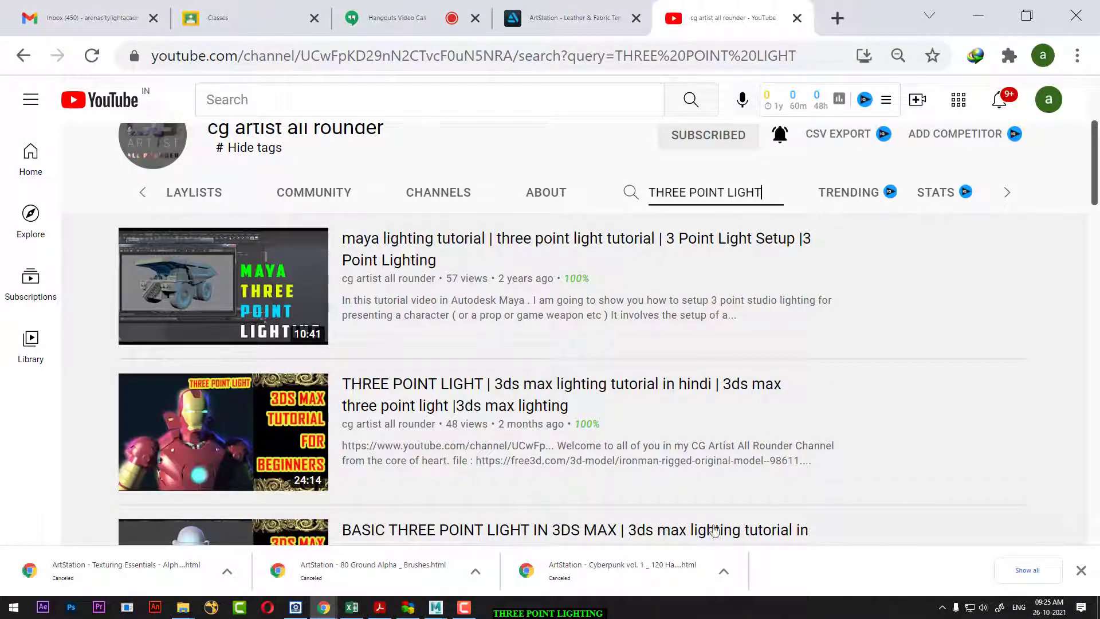
Scroll down the channel's 'THREE POINT LIGHT' YouTube results in Chrome.
{"action": "left_click", "coordinate": [461, 610]}
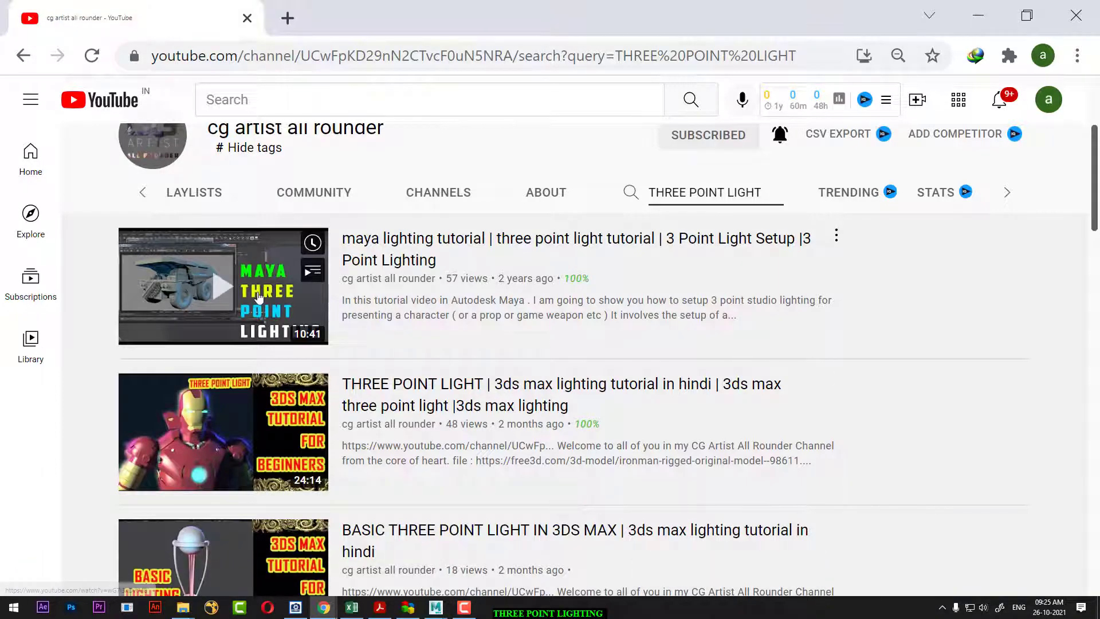
{"action": "scroll", "coordinate": [256, 298], "scroll_direction": "down", "scroll_amount": 2}
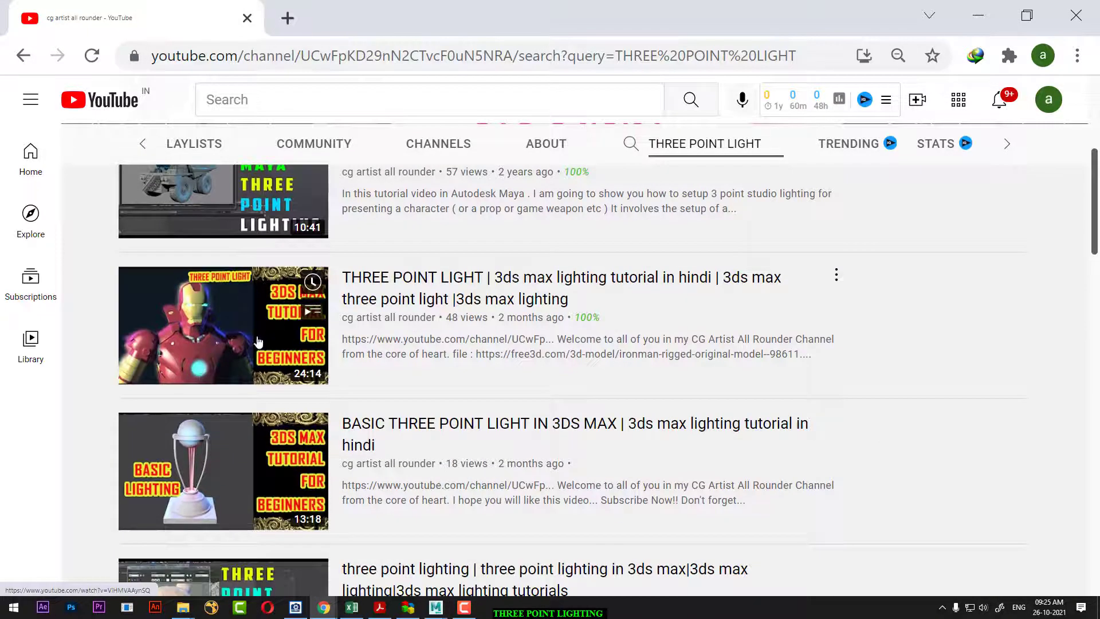
{"action": "scroll", "coordinate": [256, 342], "scroll_direction": "down", "scroll_amount": 2}
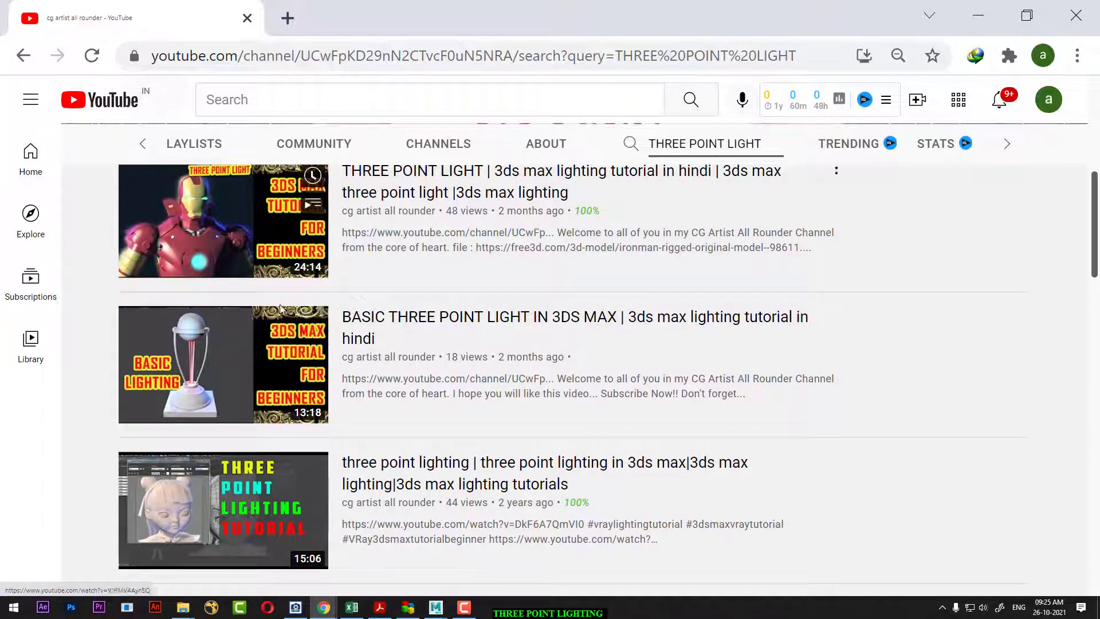
{"action": "scroll", "coordinate": [280, 308], "scroll_direction": "down", "scroll_amount": 2}
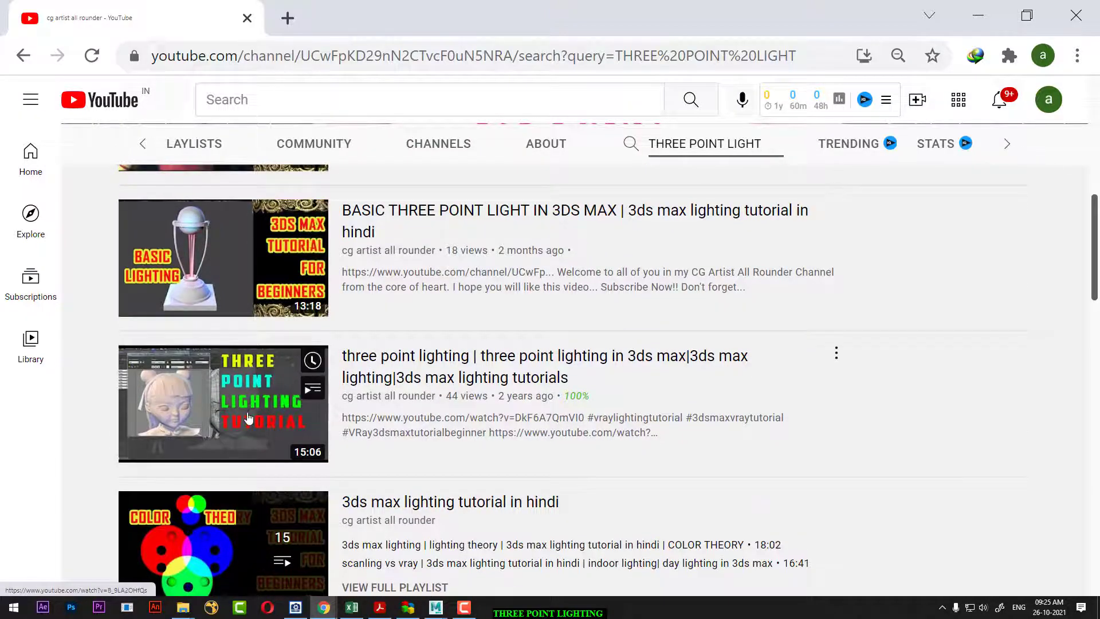
{"action": "scroll", "coordinate": [248, 418], "scroll_direction": "down", "scroll_amount": 5}
{"action": "scroll", "coordinate": [244, 273], "scroll_direction": "down", "scroll_amount": 4}
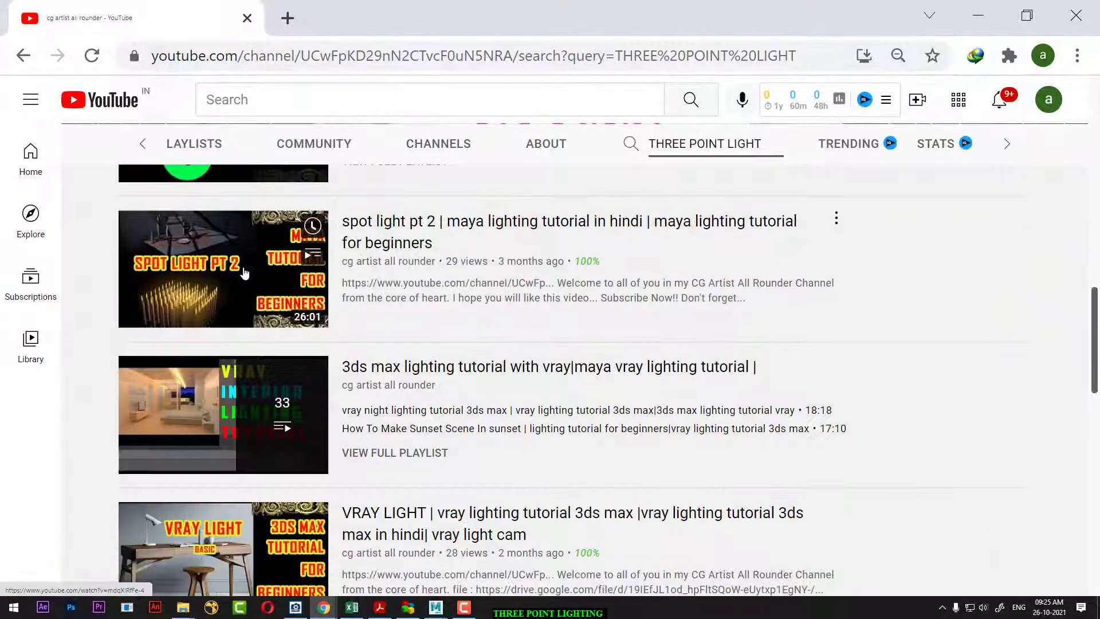
{"action": "scroll", "coordinate": [246, 277], "scroll_direction": "down", "scroll_amount": 4}
{"action": "scroll", "coordinate": [255, 287], "scroll_direction": "down", "scroll_amount": 4}
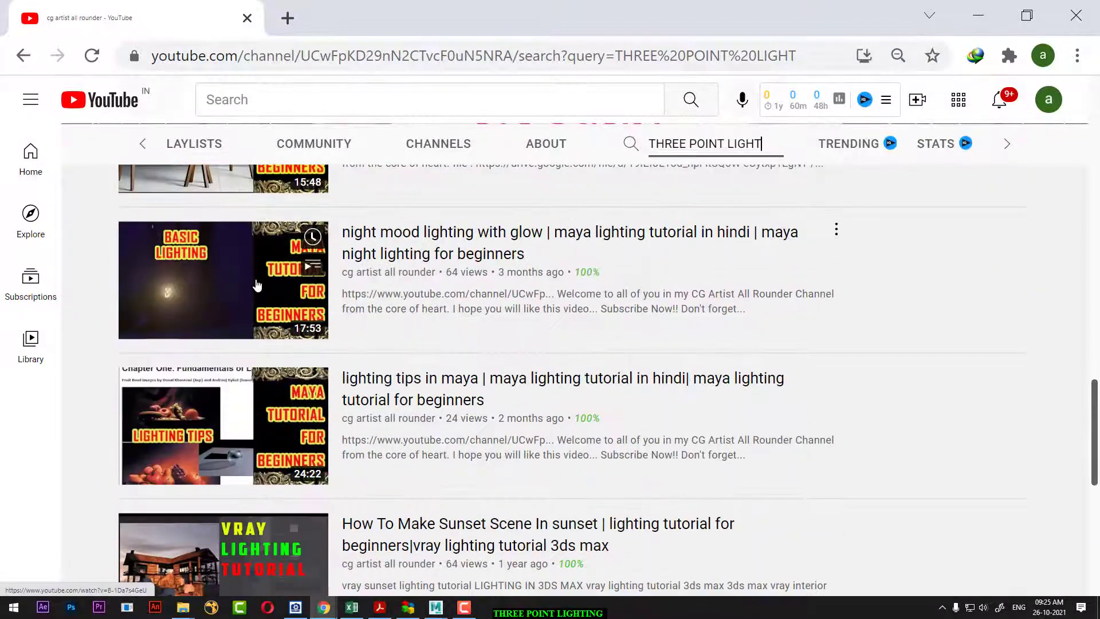
{"action": "scroll", "coordinate": [258, 291], "scroll_direction": "down", "scroll_amount": 1}
{"action": "scroll", "coordinate": [257, 292], "scroll_direction": "down", "scroll_amount": 2}
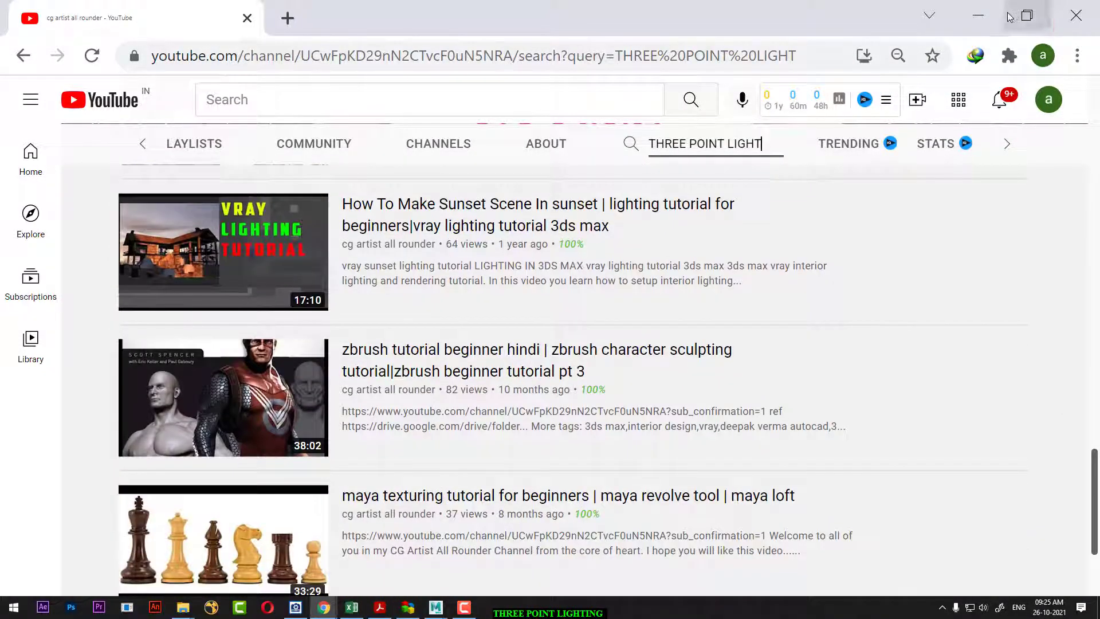